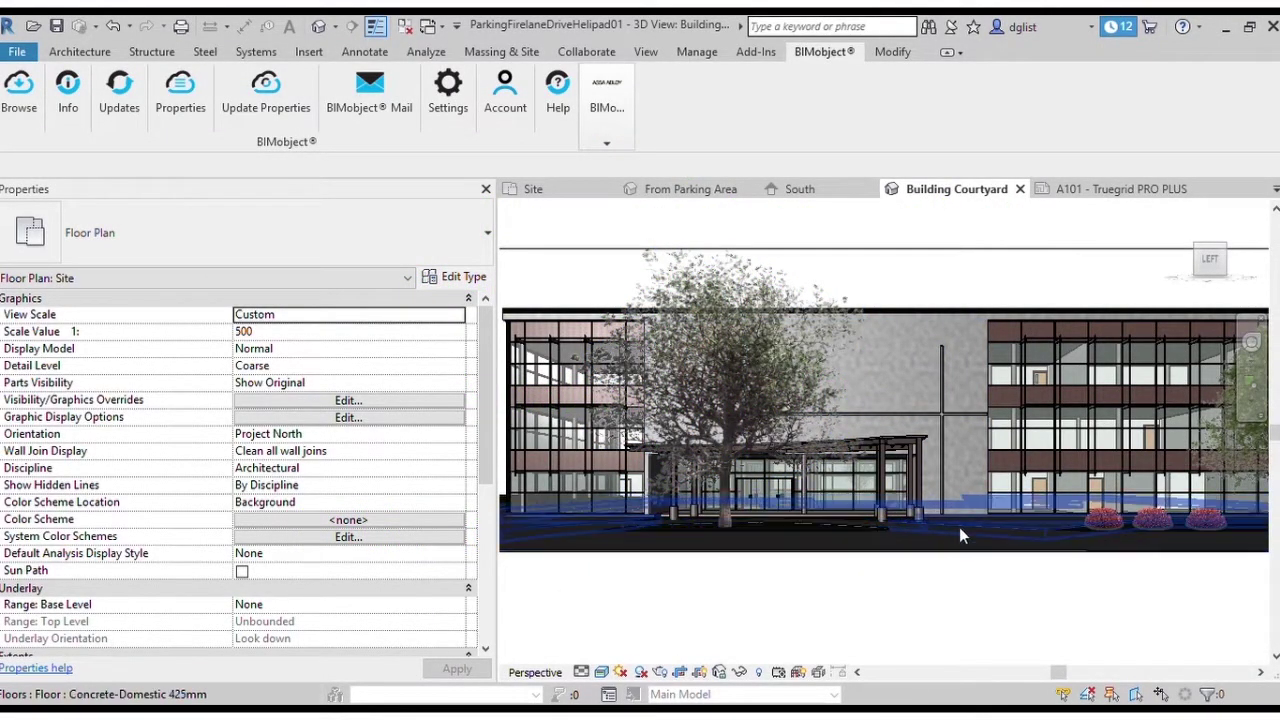
Step: Review the Site plan and its square pad, ending on the From Parking Area 3D view
left_click(684, 192)
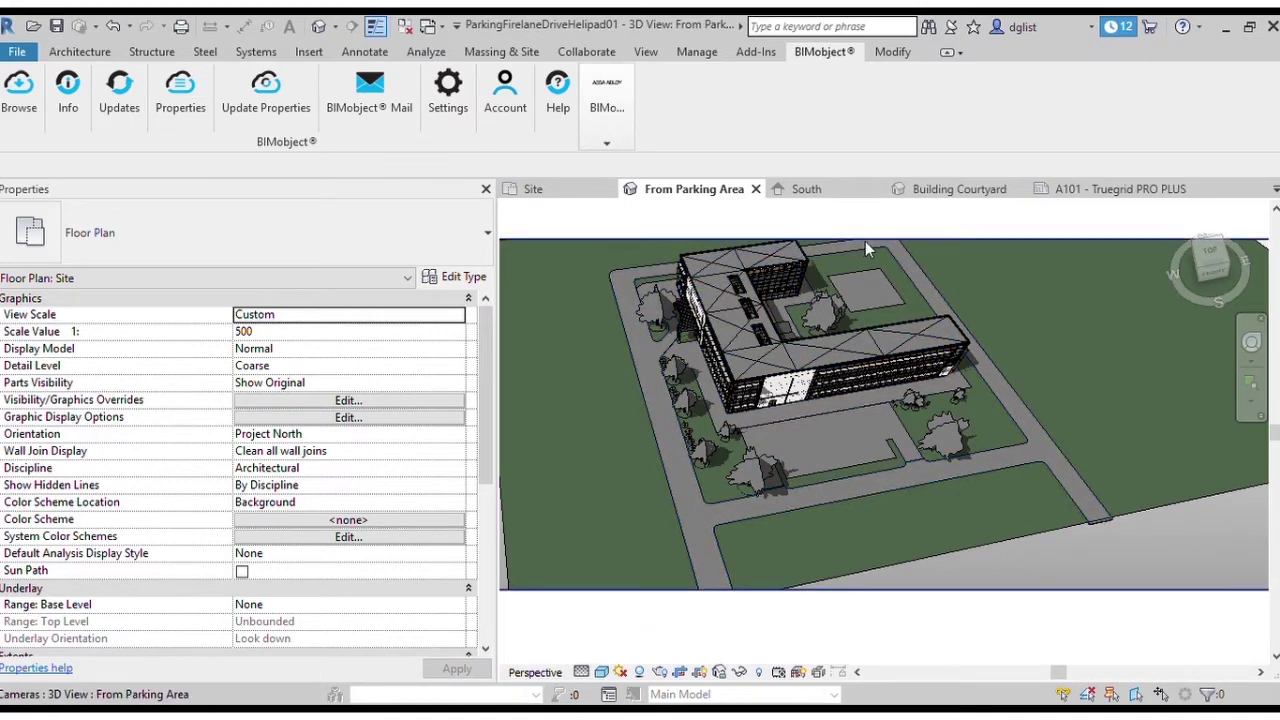
left_click(545, 189)
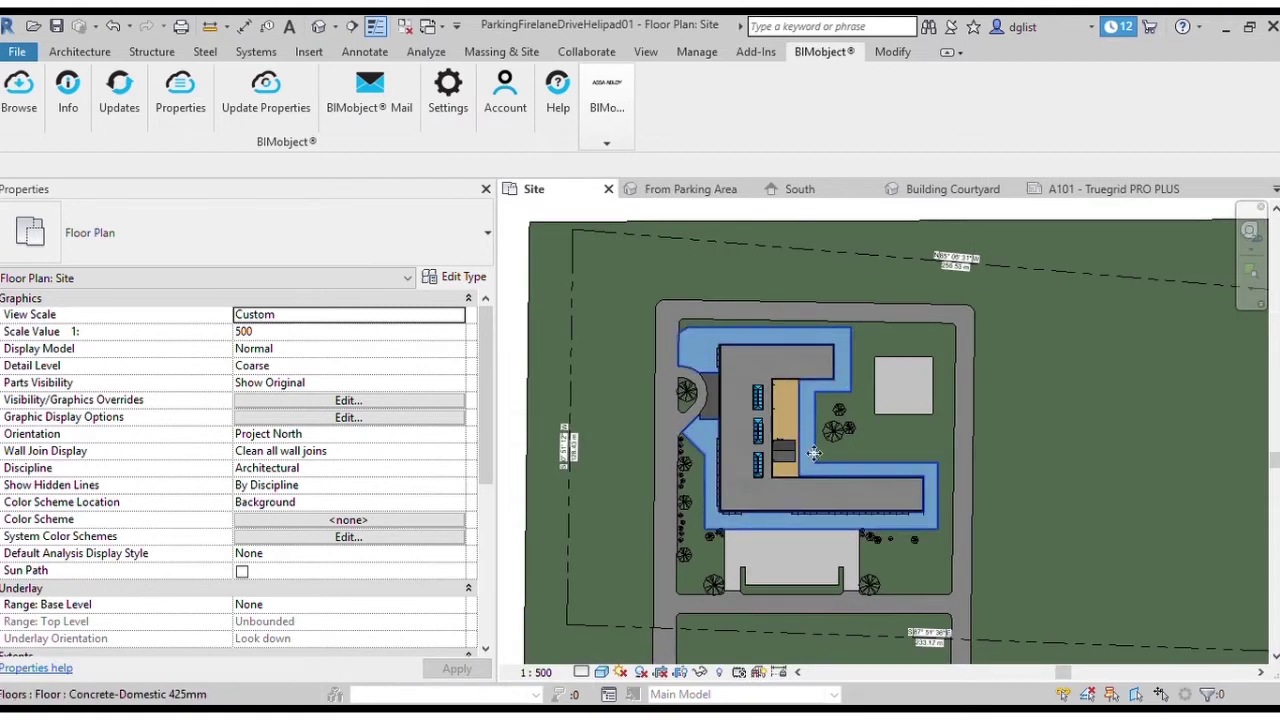
left_click(904, 390)
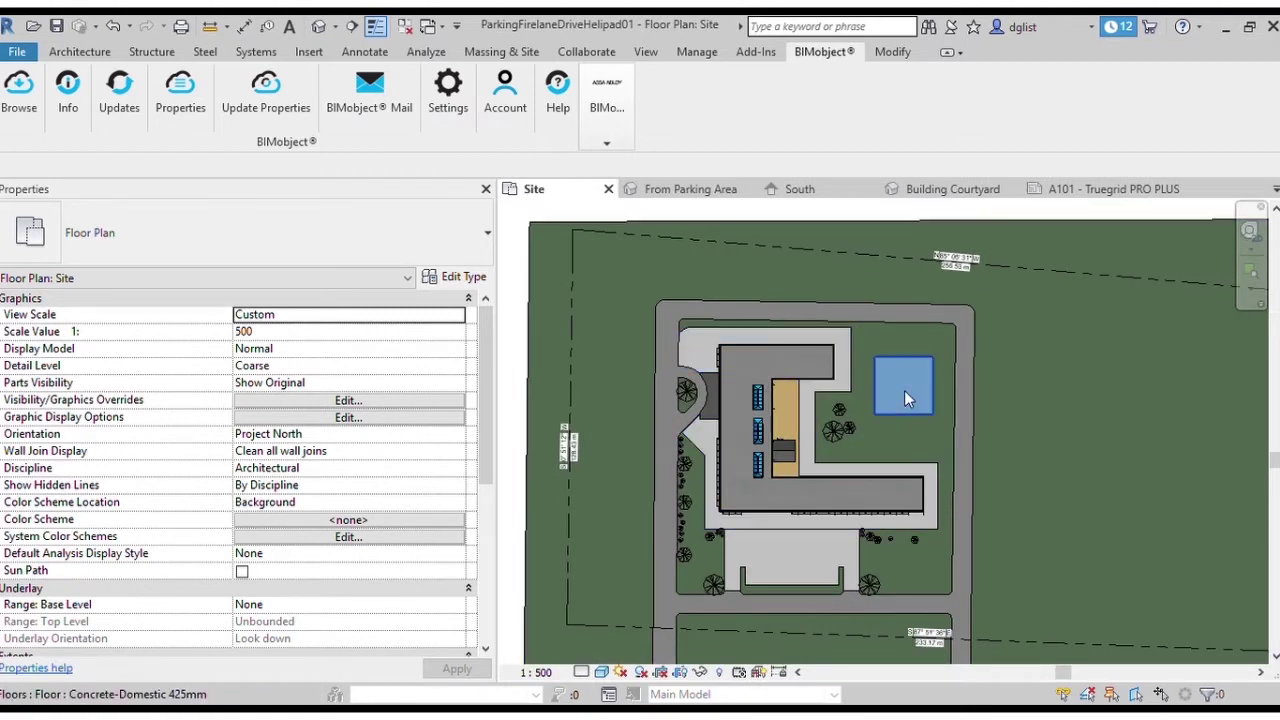
left_click(689, 190)
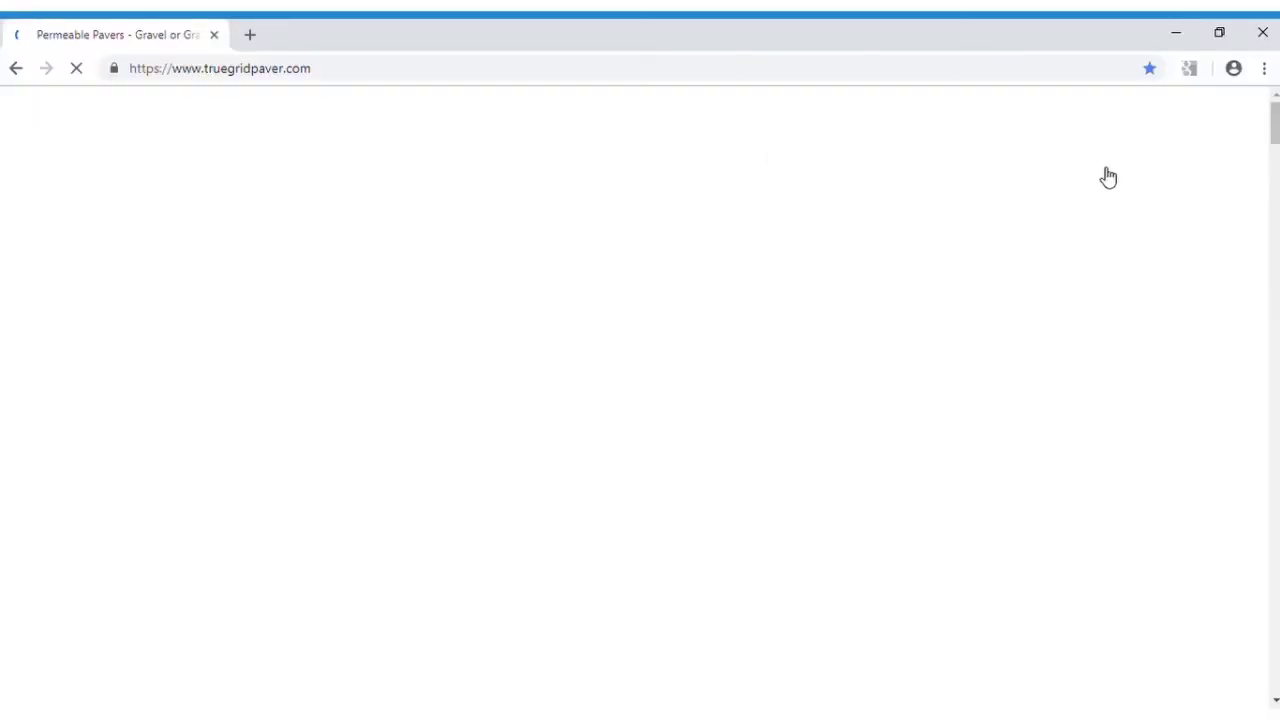
Step: Scroll TrueGrid's Technical Info page to the PRO PLUS table and request the Cut Sheet BIM download
mouse_move(1131, 171)
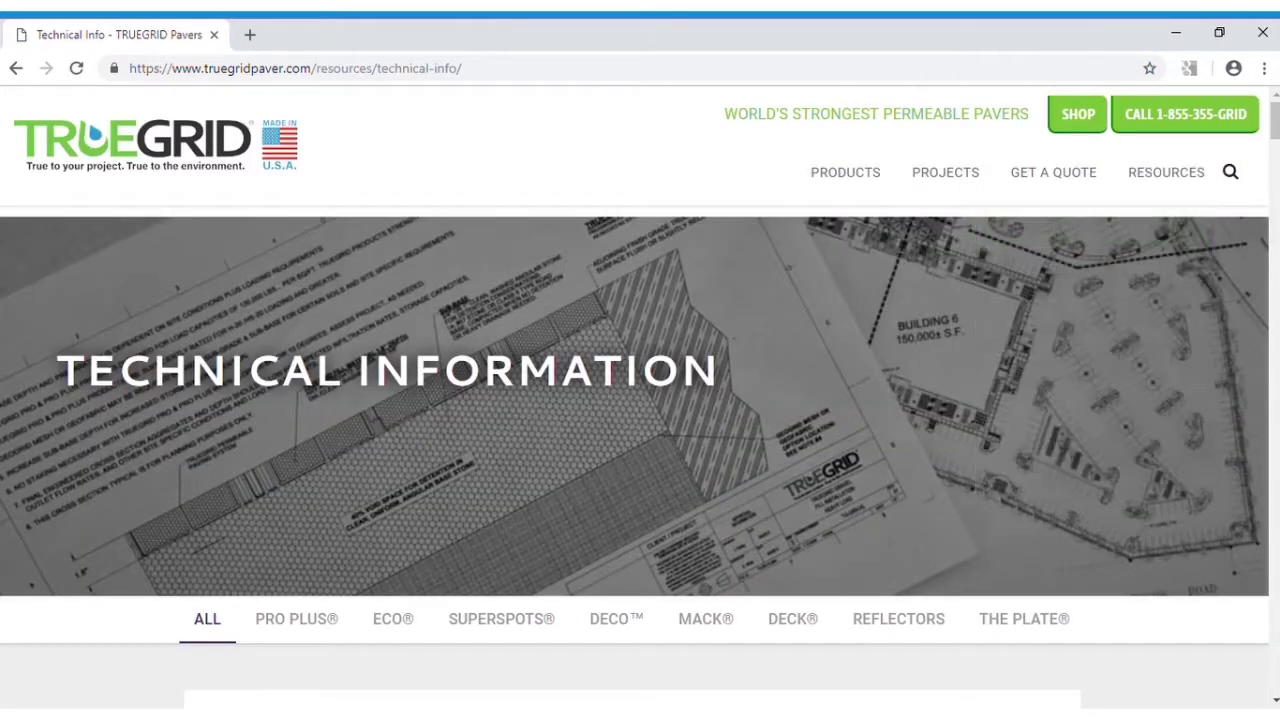
left_click_drag(1274, 122, 1263, 265)
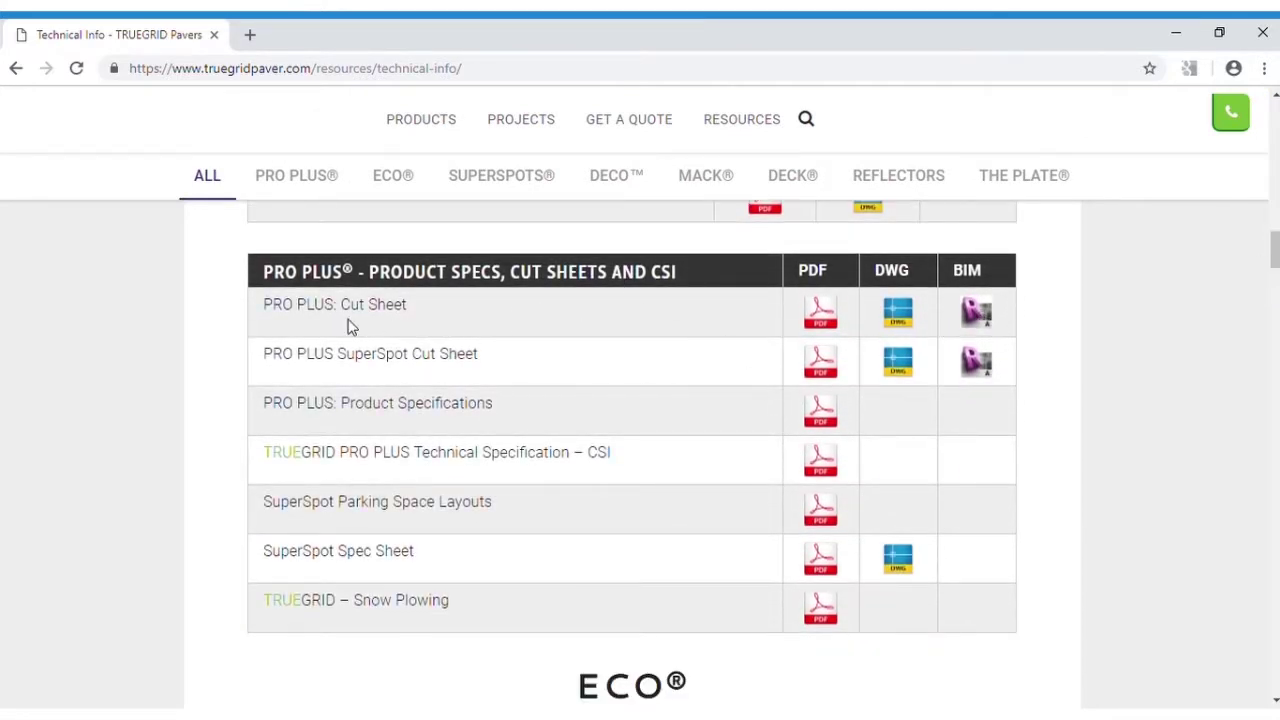
left_click(978, 314)
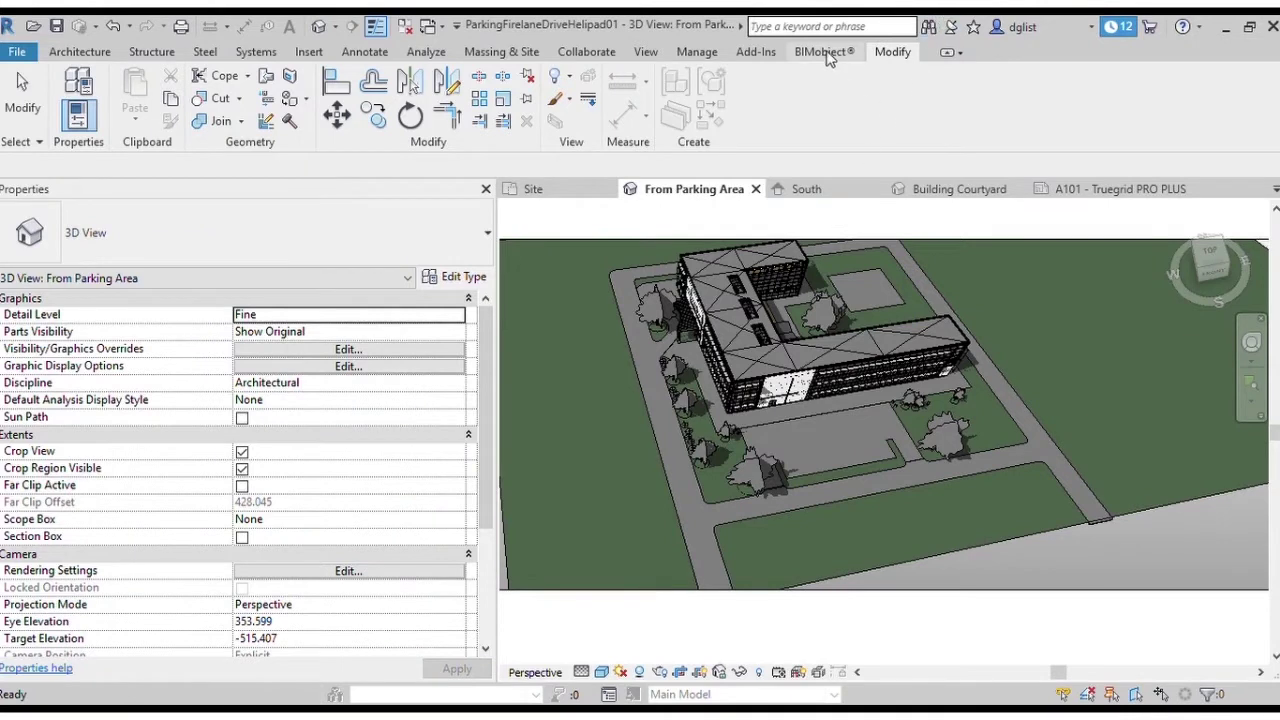
Step: Display the BIMobject add-in ribbon tools, returning briefly to the Modify tools in between
left_click(824, 52)
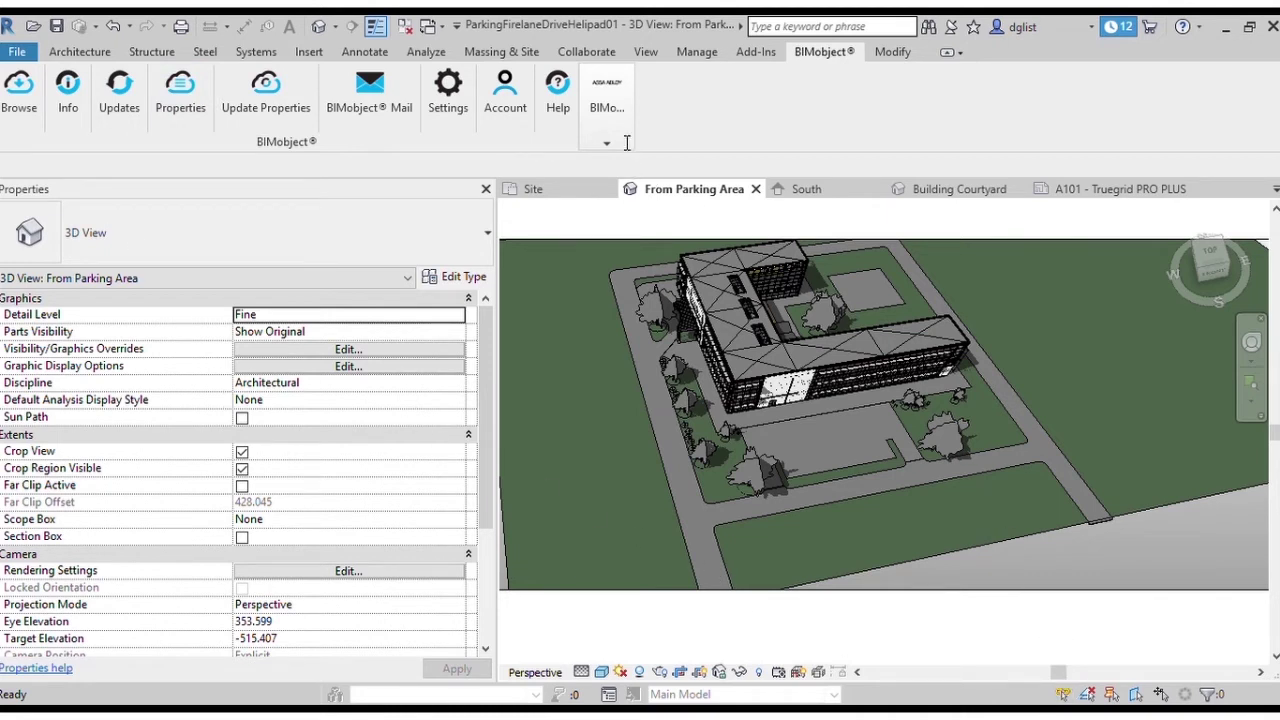
key("Escape")
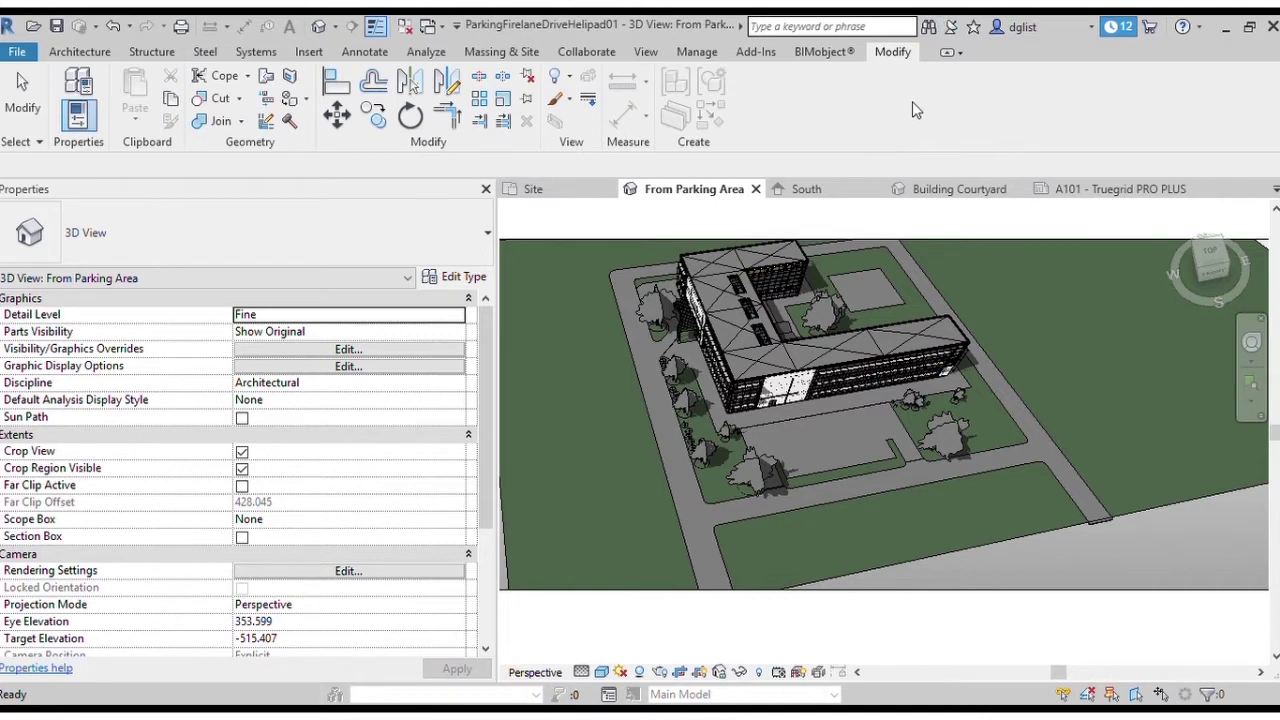
left_click(825, 52)
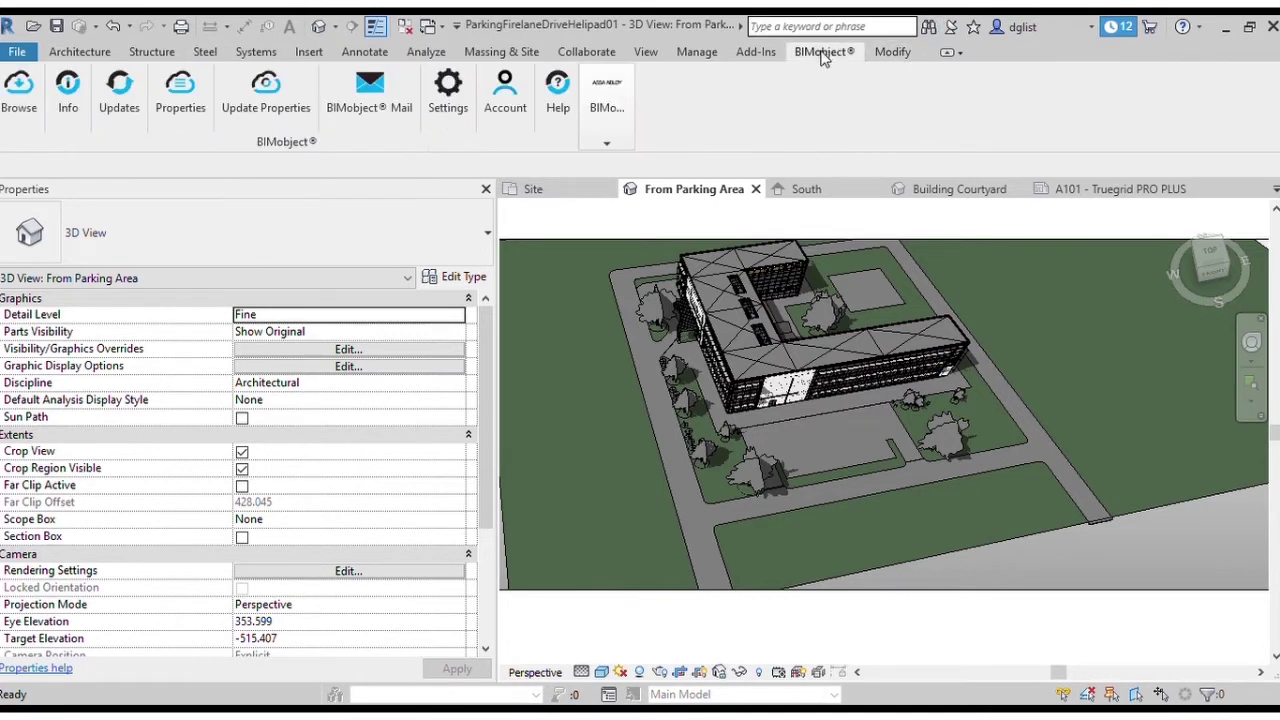
Step: Search the BIMobject library for TRUEGRID and browse the brand's products
left_click(19, 92)
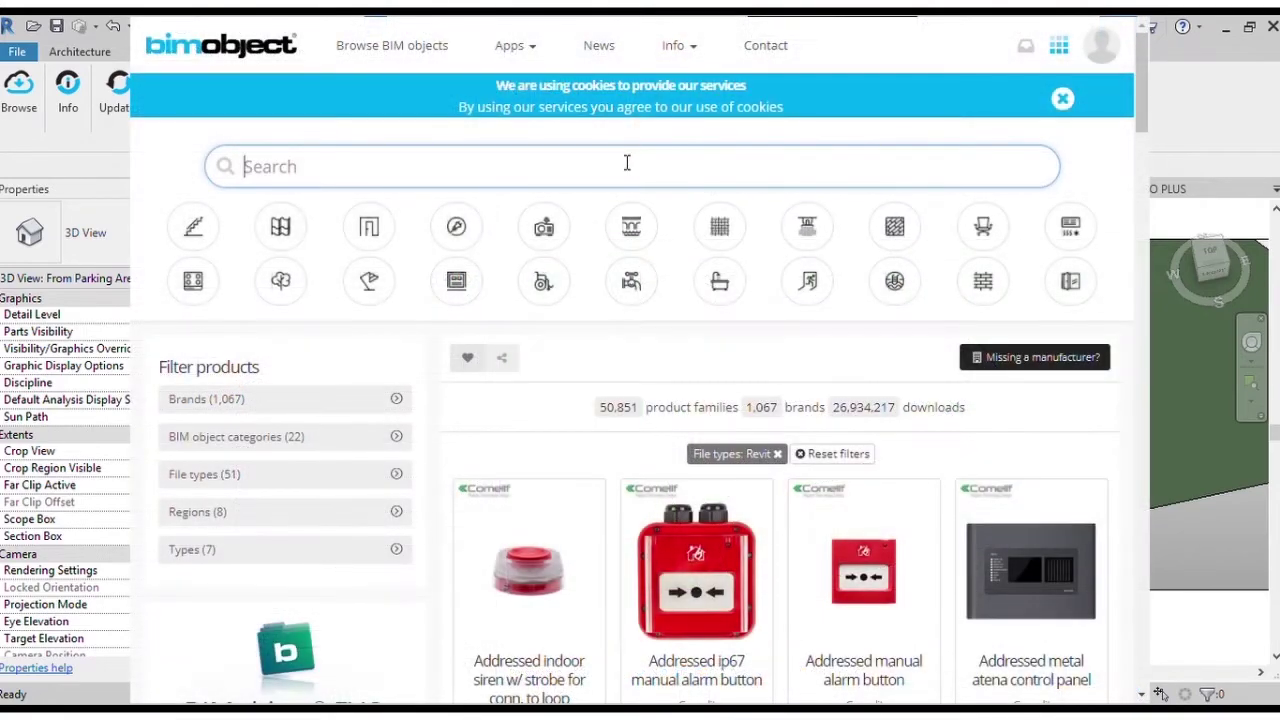
type("truegrid")
key("Return")
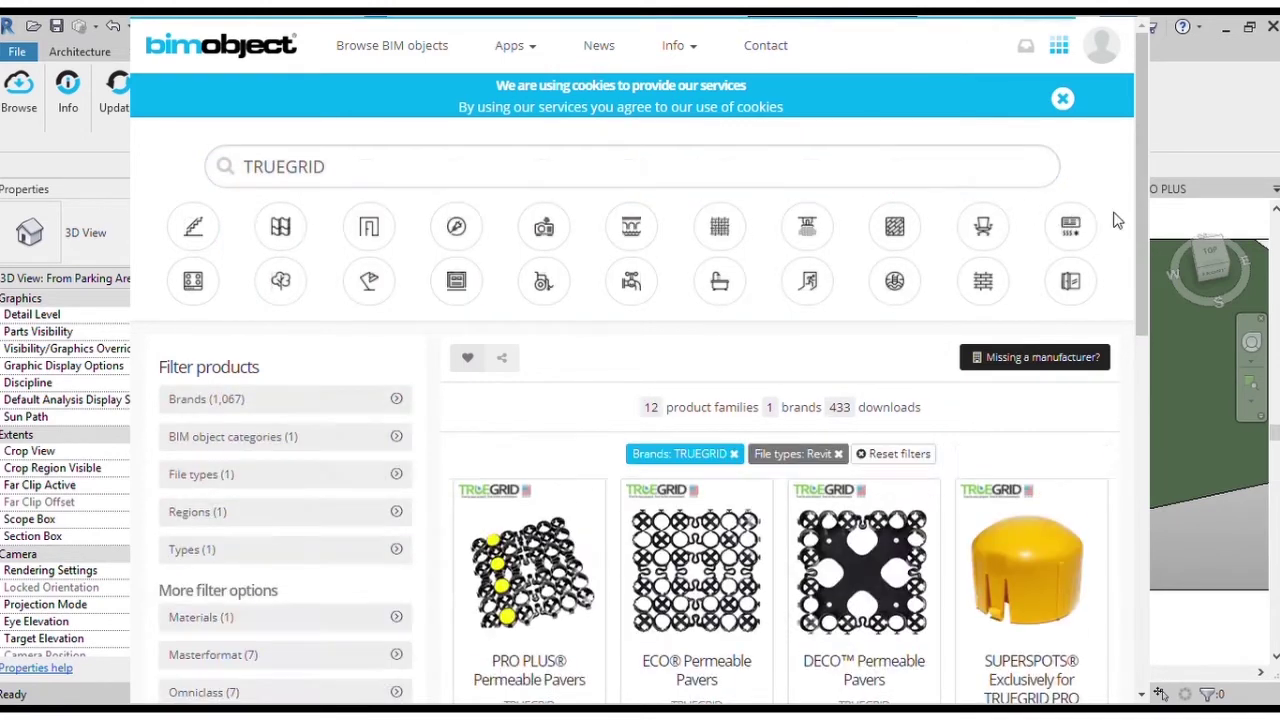
scroll(1128, 265, "down", 1)
scroll(1128, 270, "down", 3)
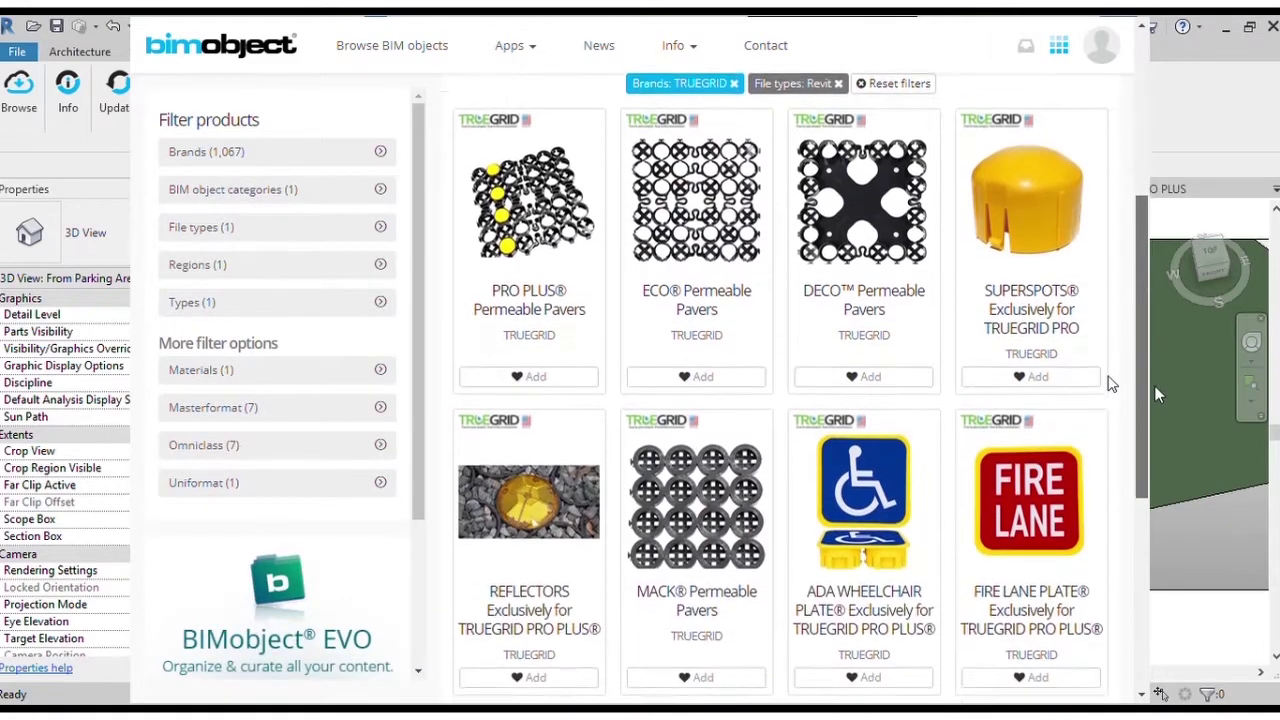
scroll(1108, 398, "up", 1)
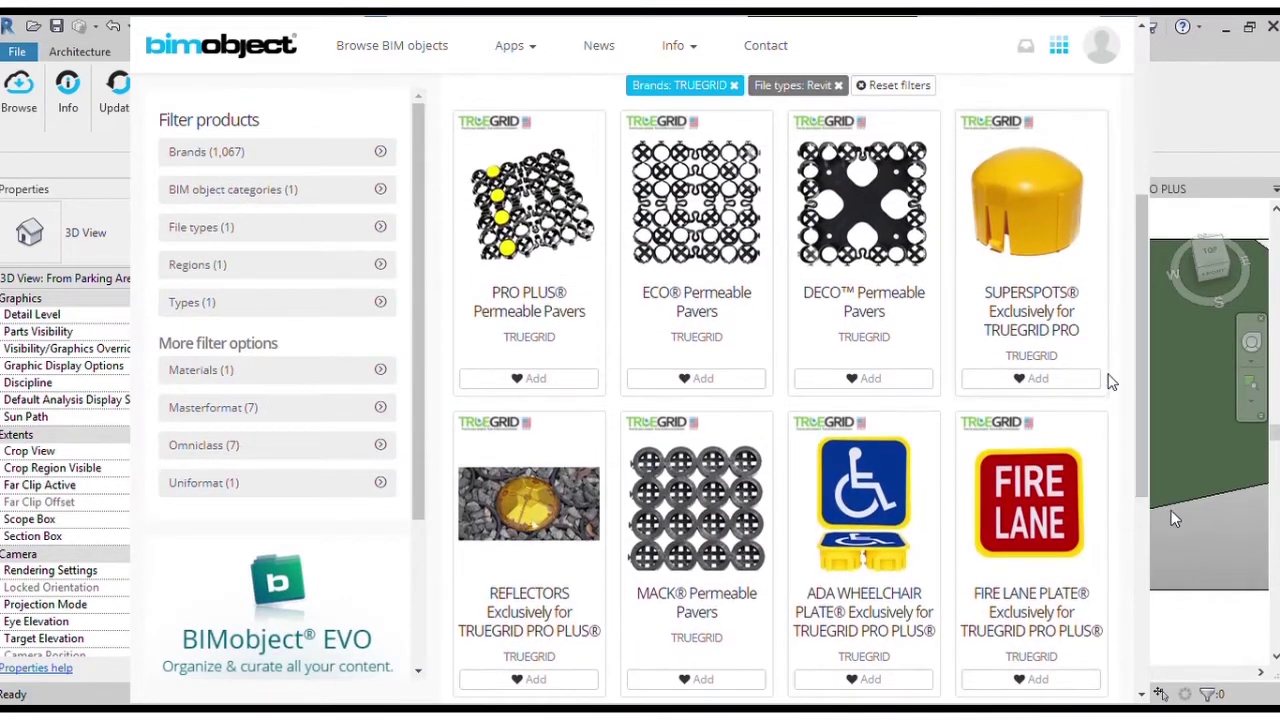
Step: Download the PRO PLUS Permeable Pavers Revit file and open it in Revit
left_click(529, 300)
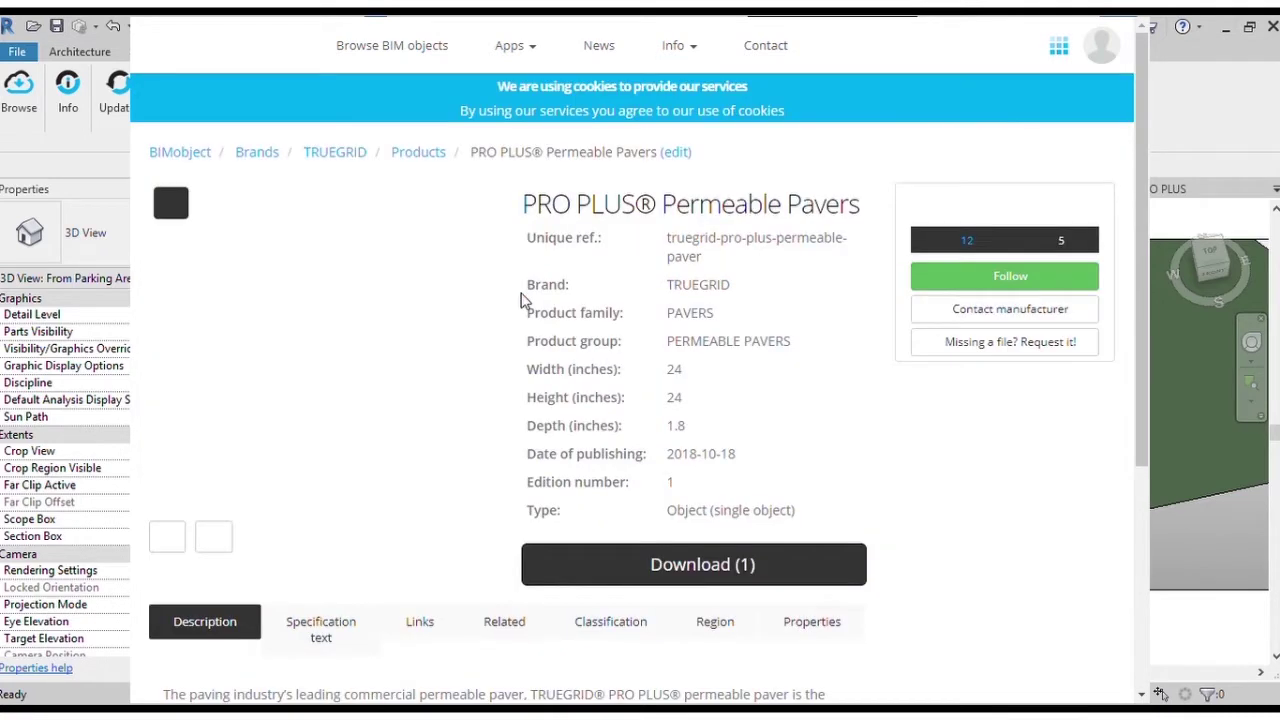
left_click(697, 566)
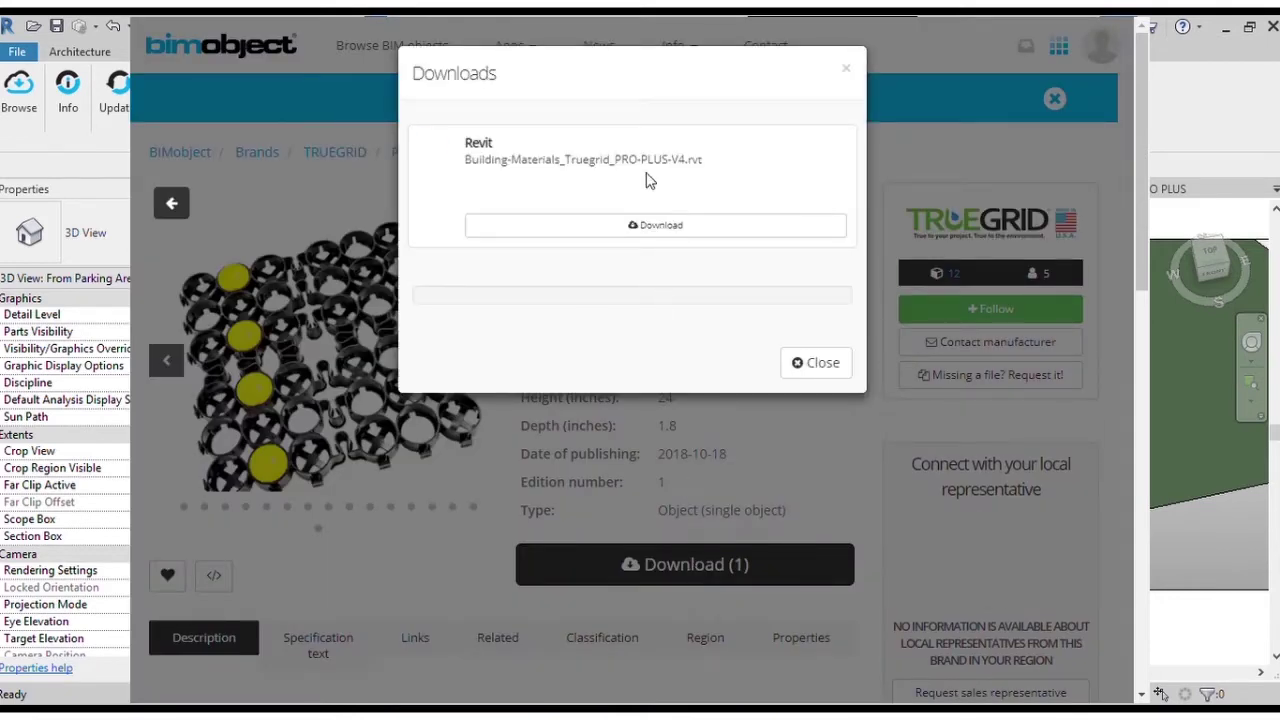
left_click(655, 224)
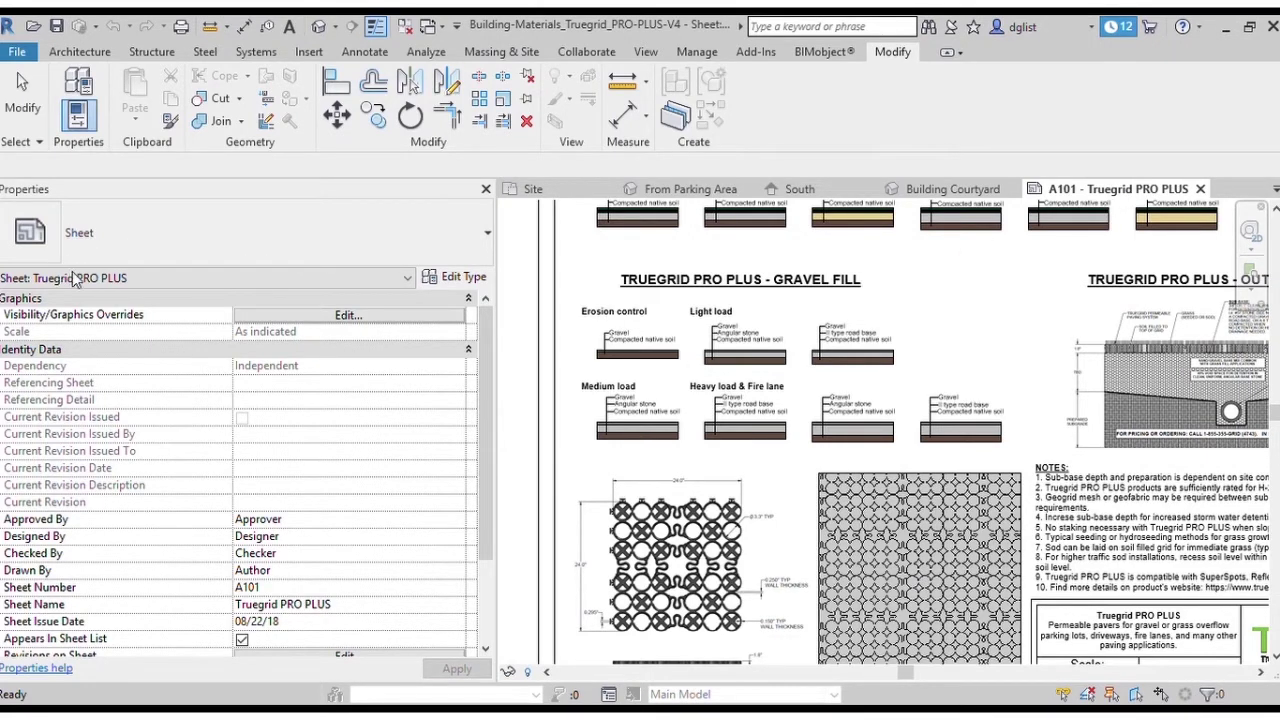
Step: Copy all paver samples from the Level 1 plan, then return to the From Parking Area view
key("ctrl+Tab")
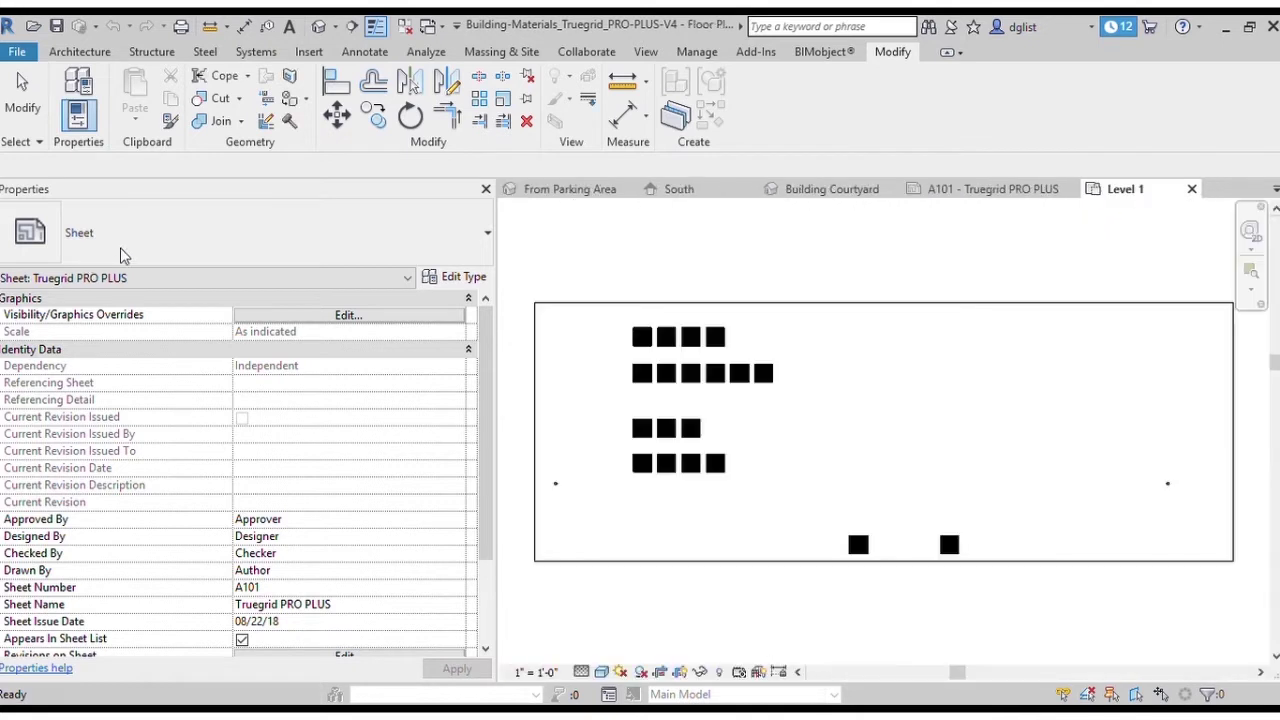
left_click(22, 95)
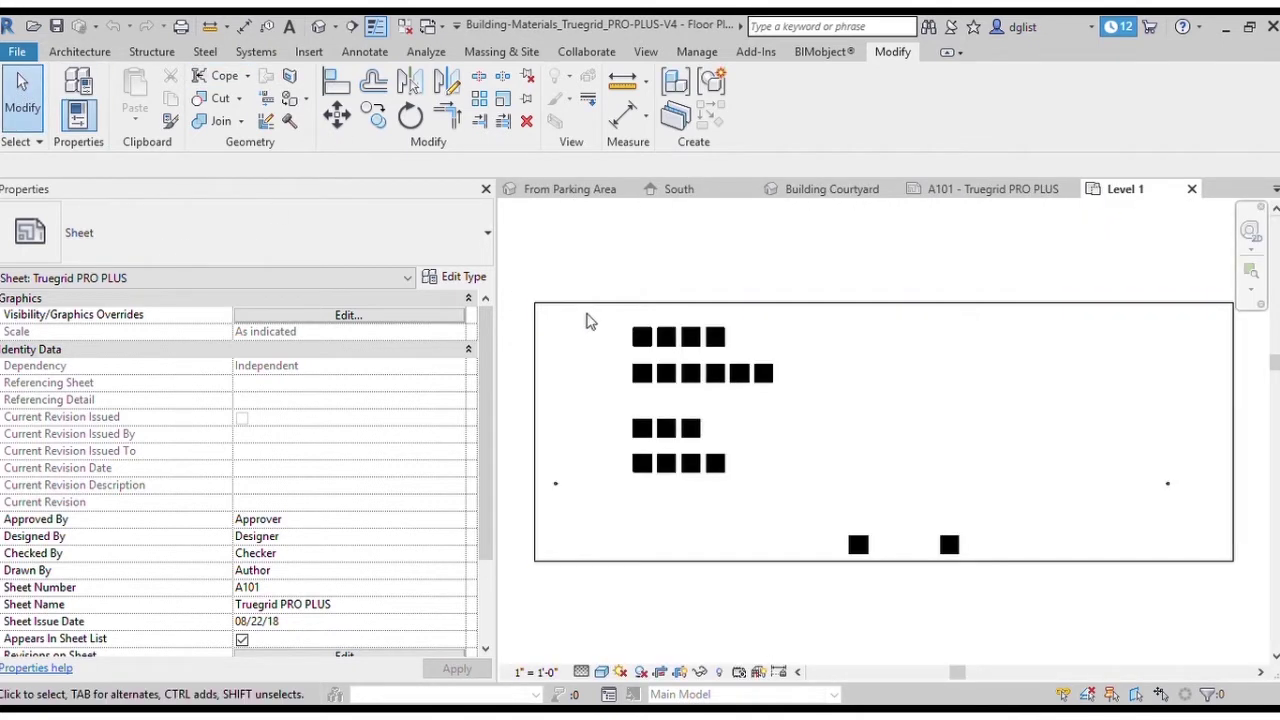
left_click_drag(586, 313, 1012, 604)
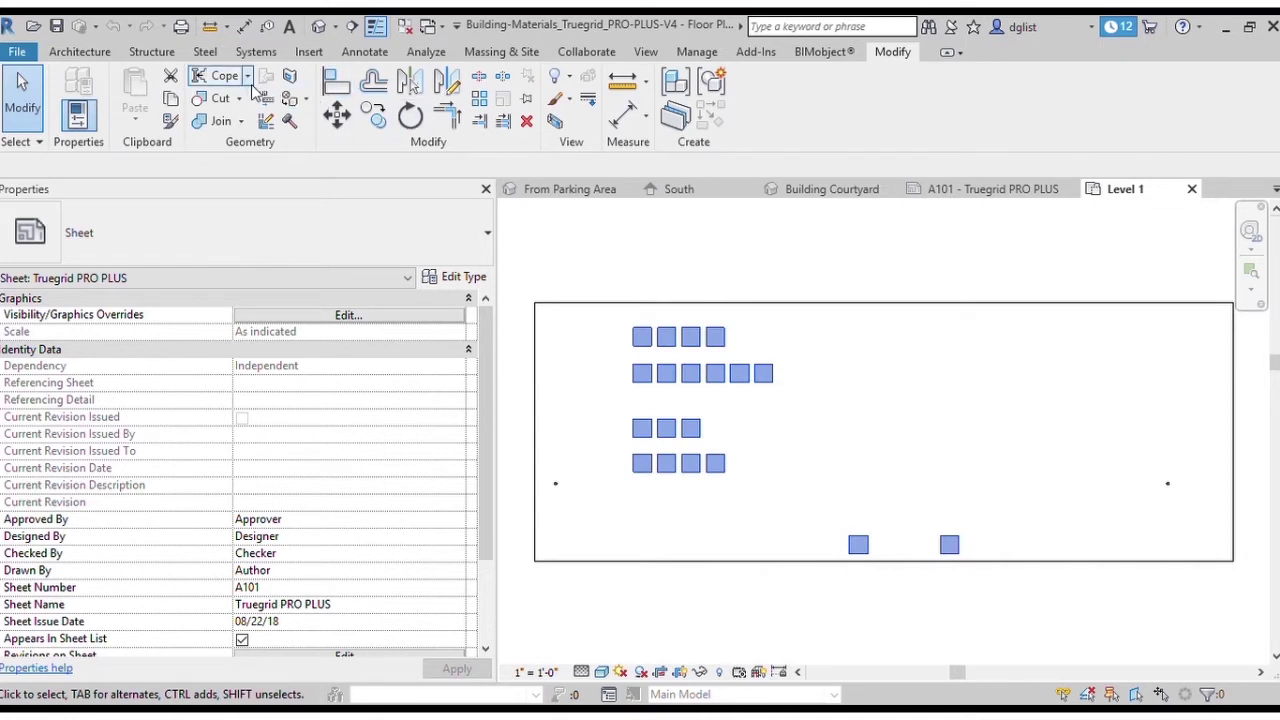
left_click(172, 101)
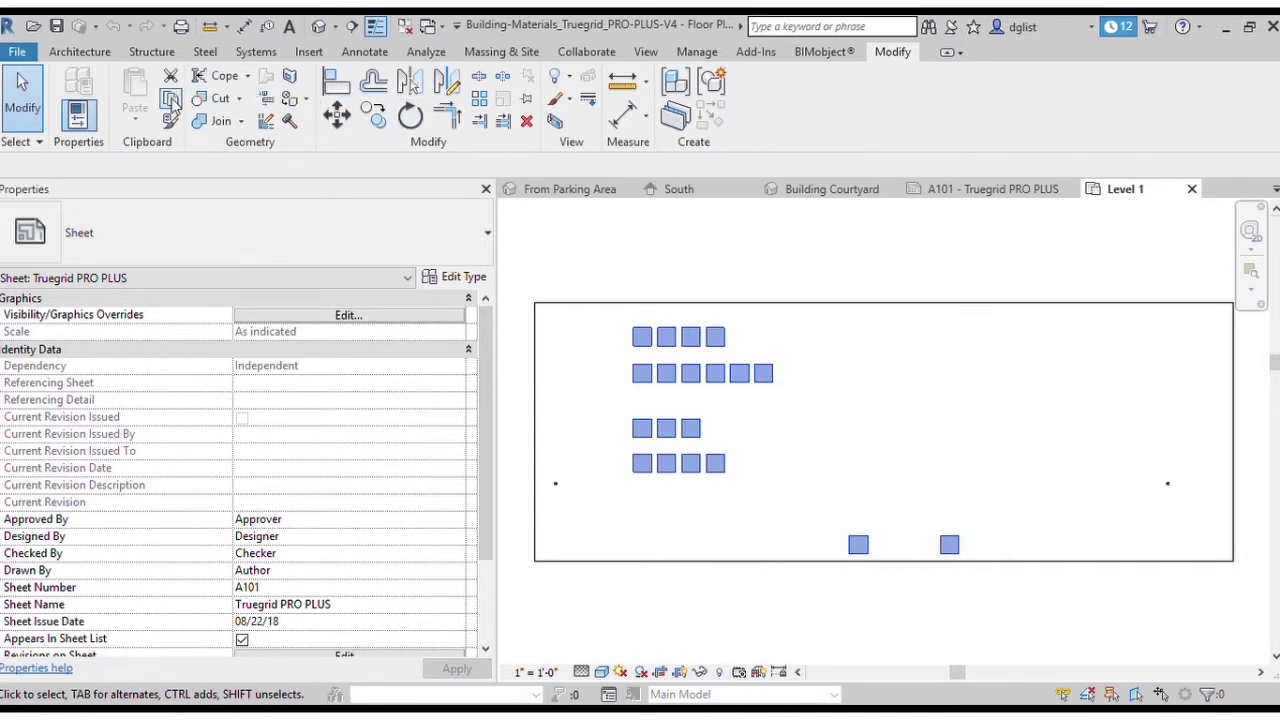
left_click(591, 195)
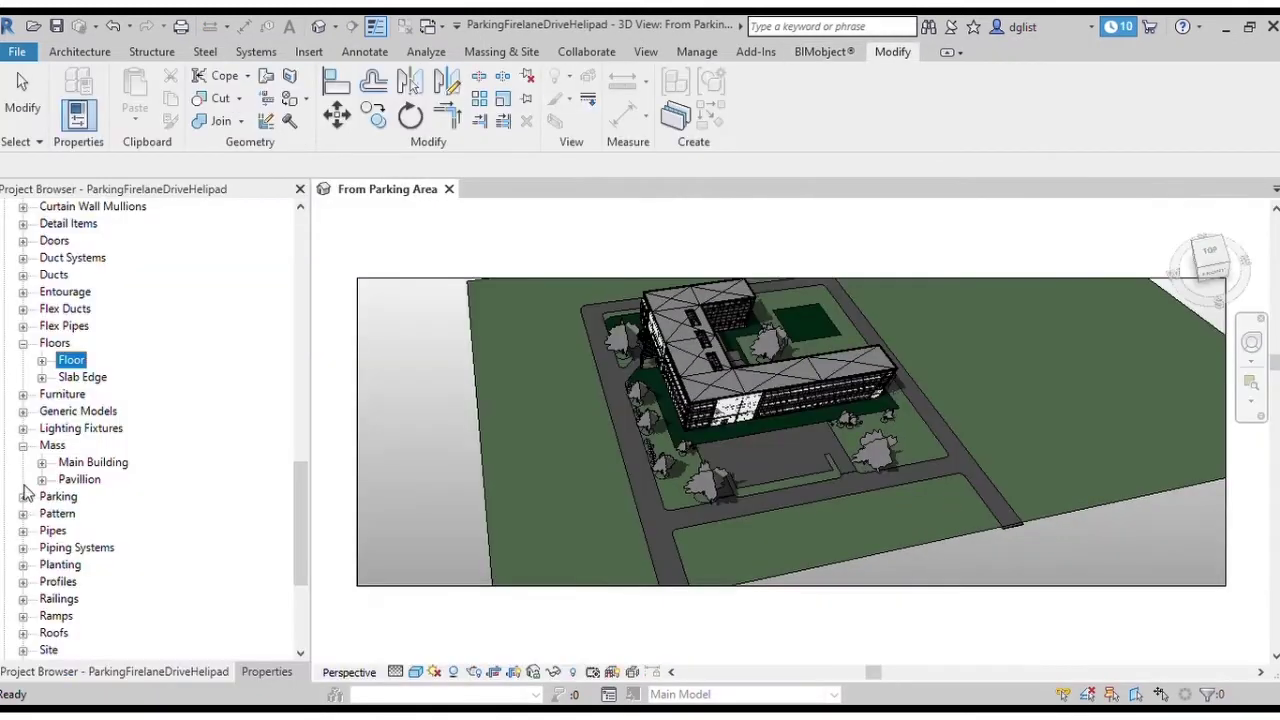
Step: Check the Truegrid floor types plus the Deco paver and 45-degree cross line reflector families
left_click(41, 362)
left_click(120, 364)
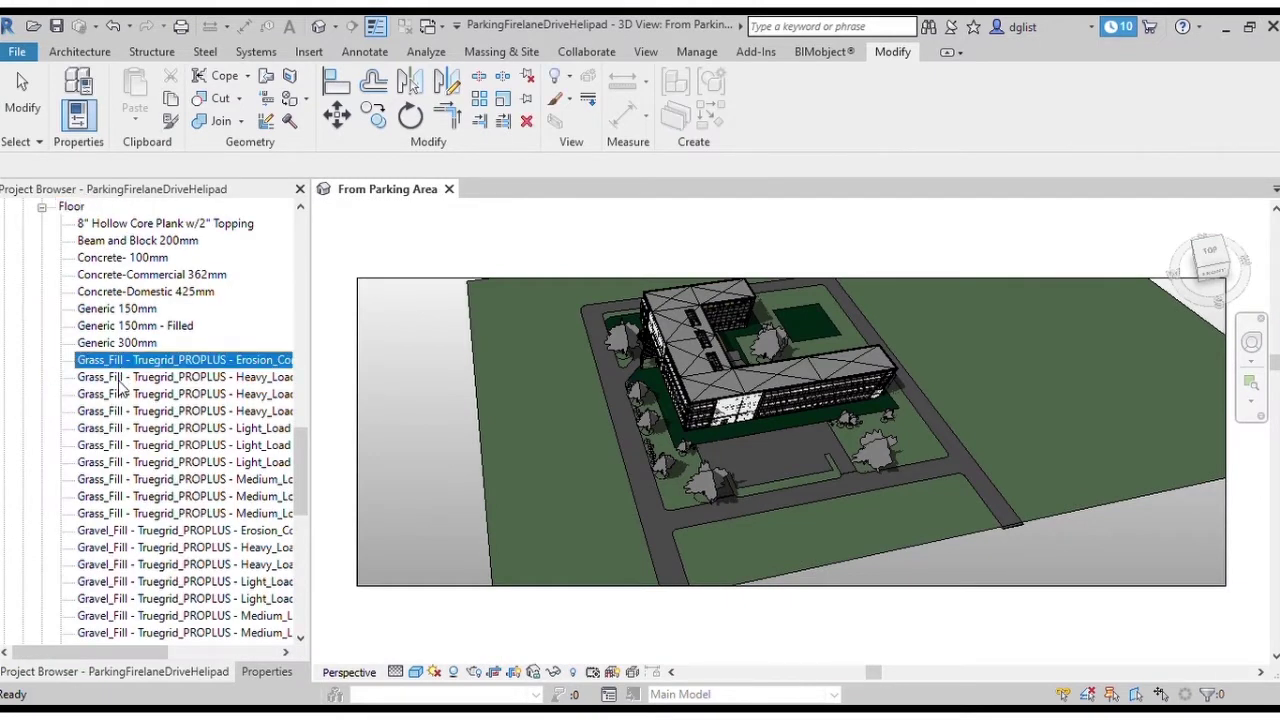
left_click(42, 223)
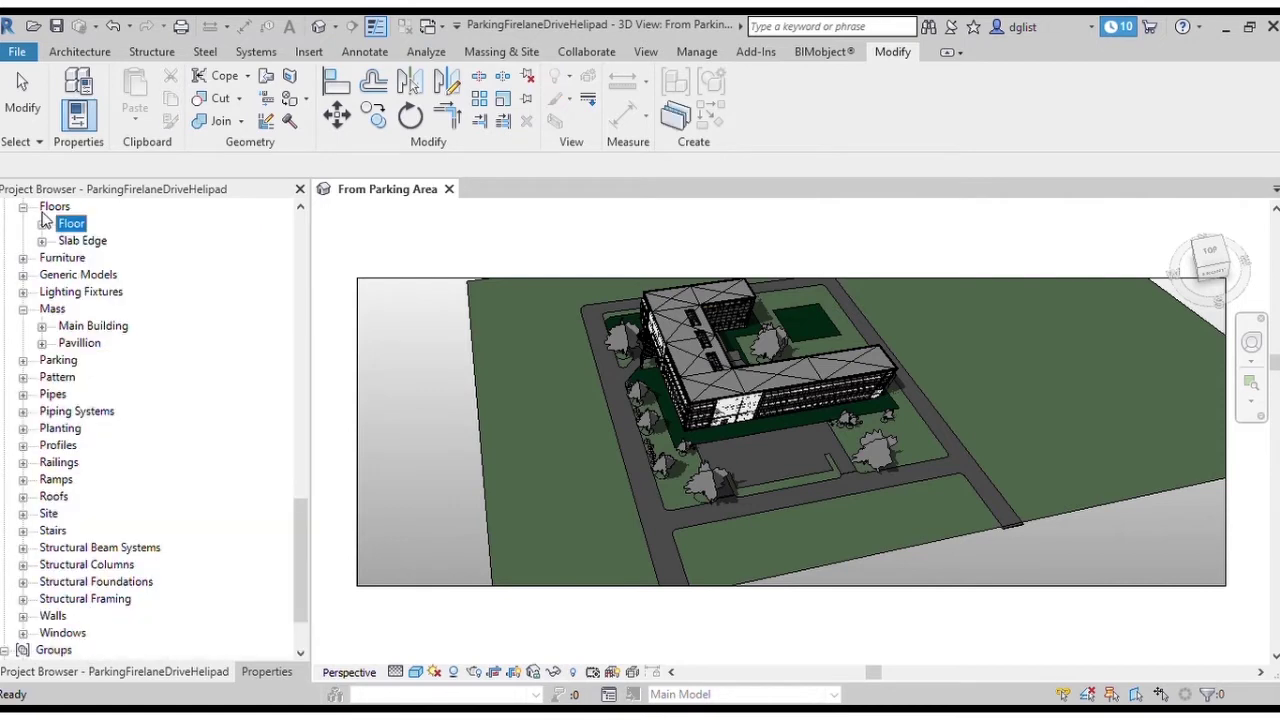
left_click(23, 361)
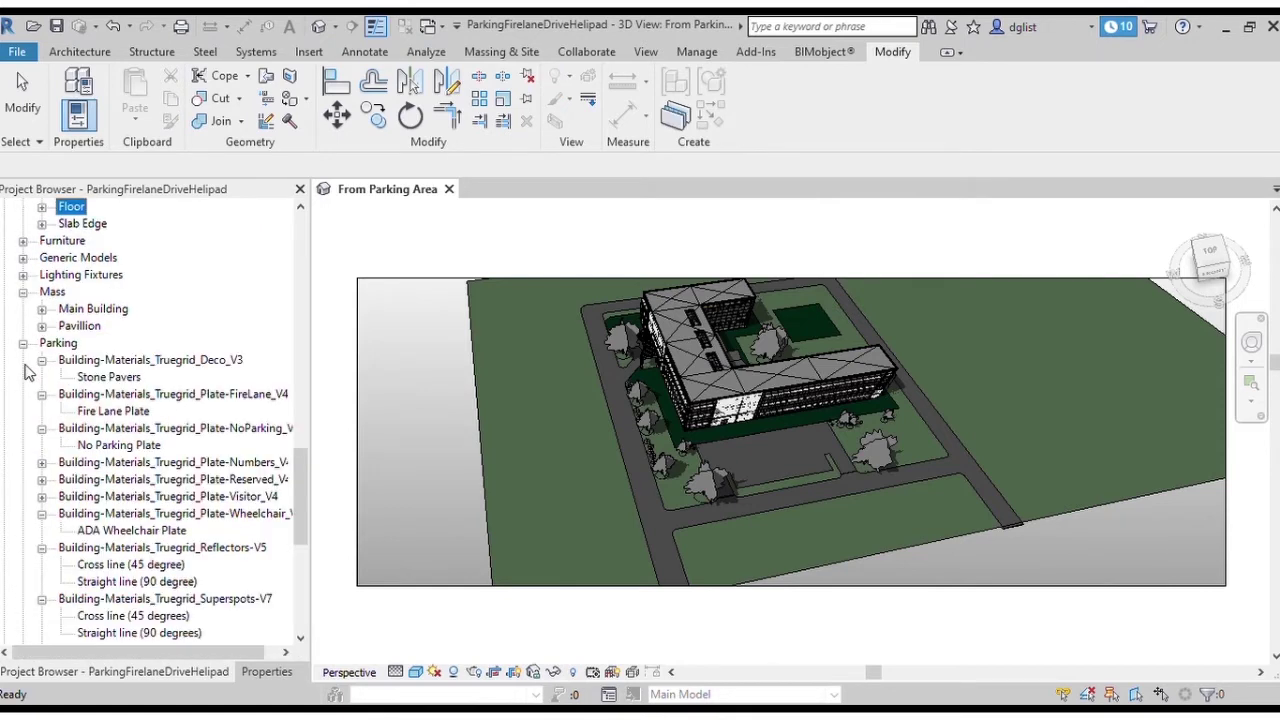
left_click(105, 366)
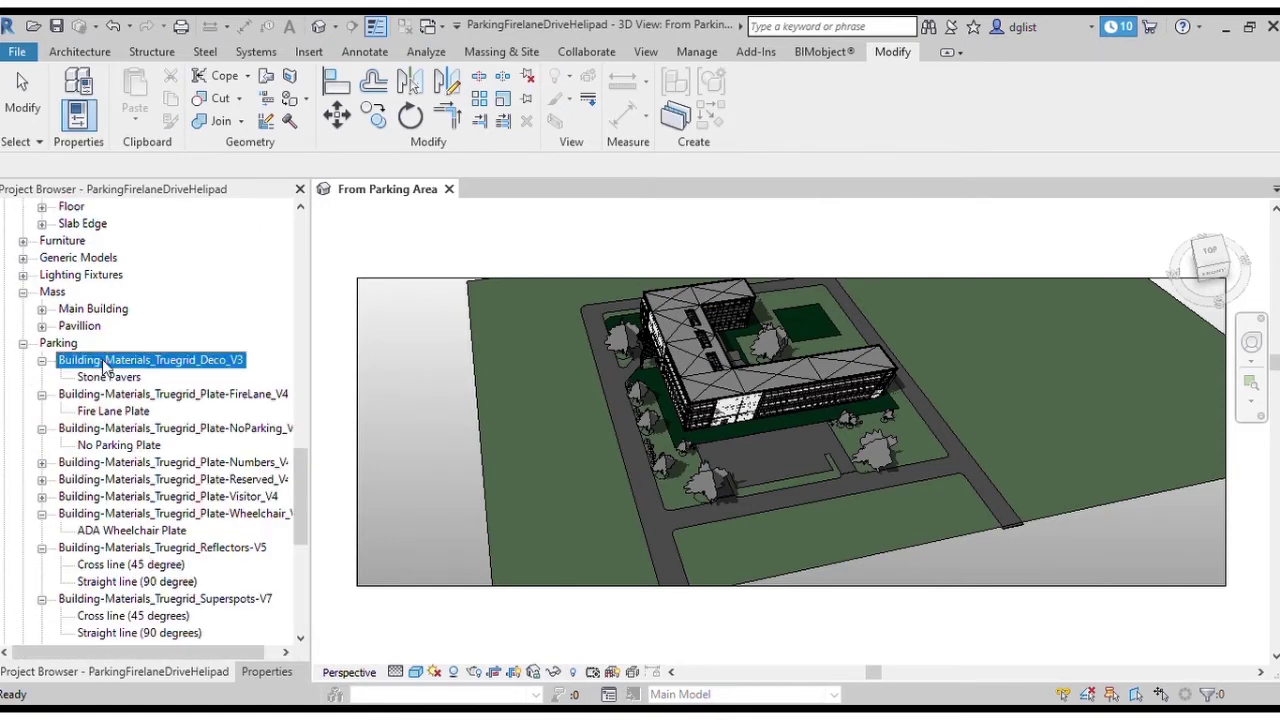
left_click(130, 548)
left_click(130, 565)
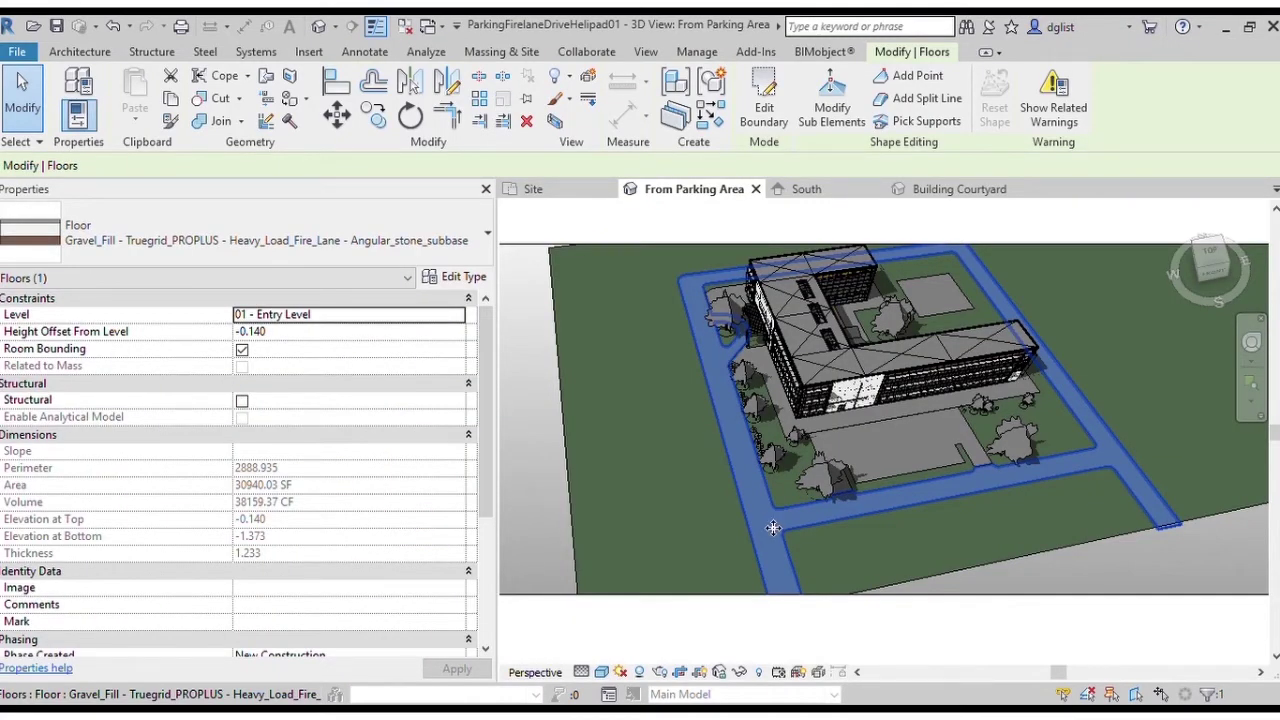
Step: Change the courtyard slab to Gravel_Fill Heavy_Load_Fire_Lane Angular_stone_subbase, then select the ring road floor
left_click(908, 455)
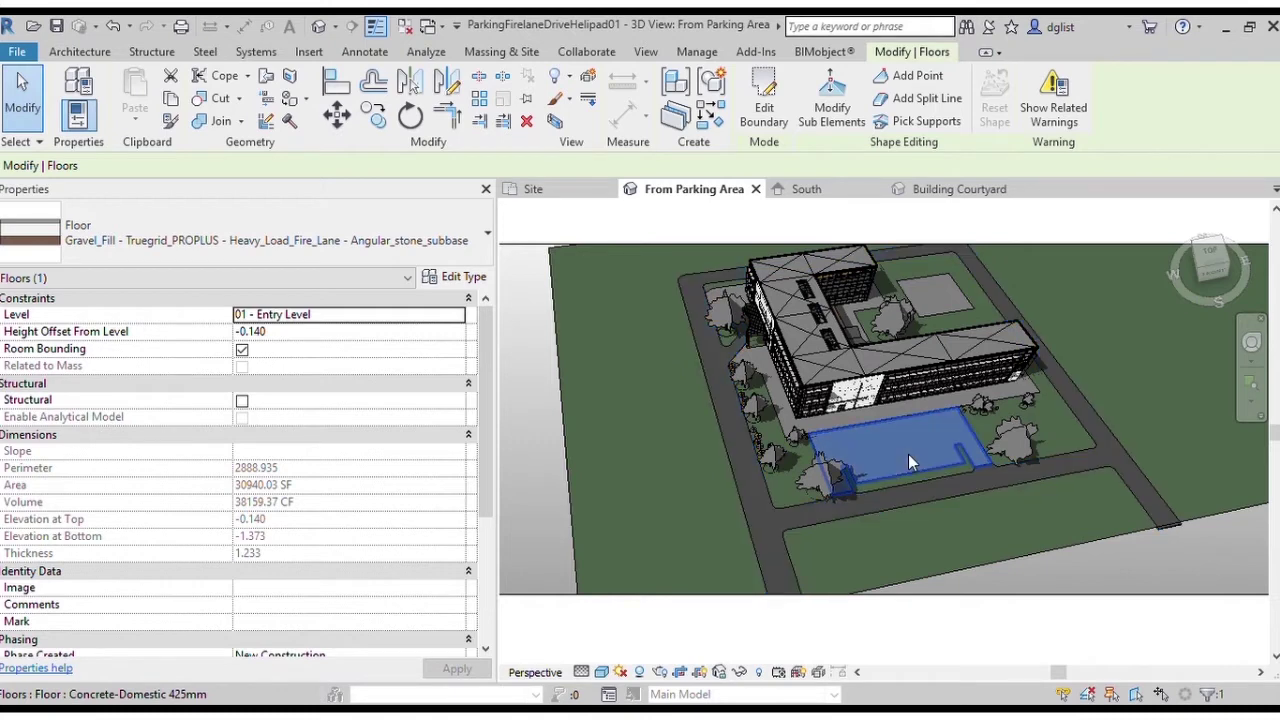
left_click(488, 236)
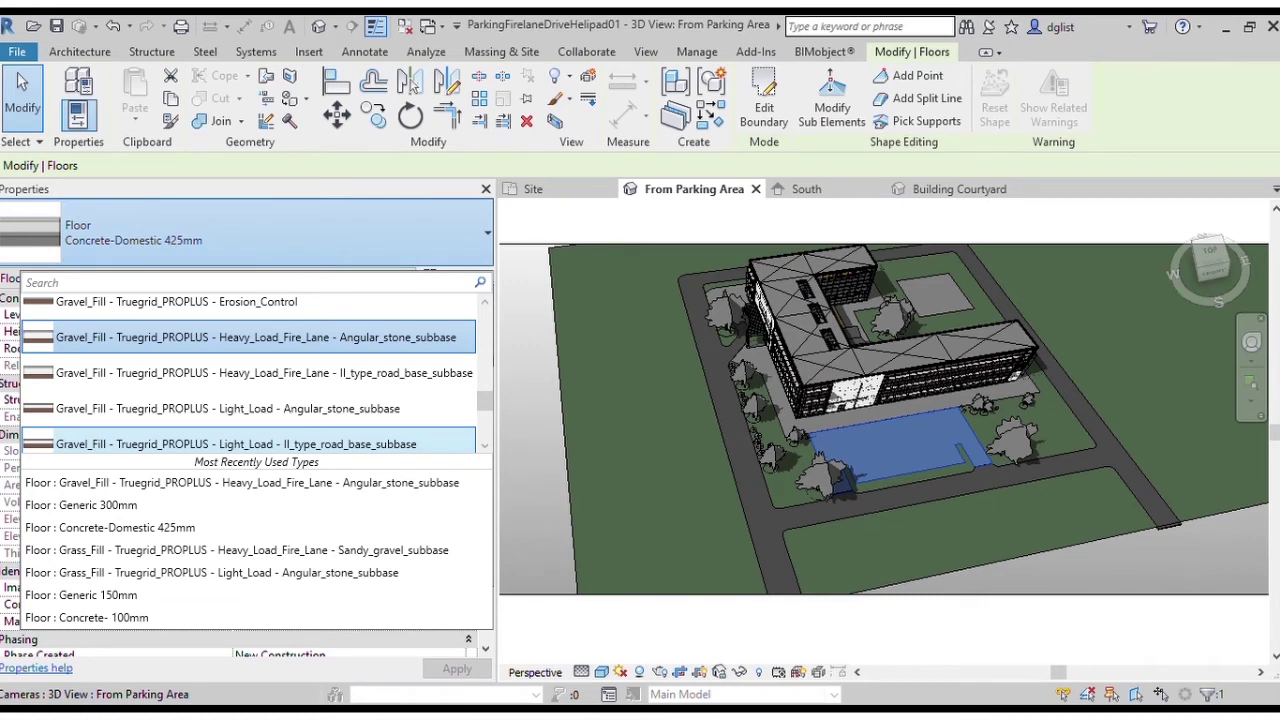
left_click(256, 337)
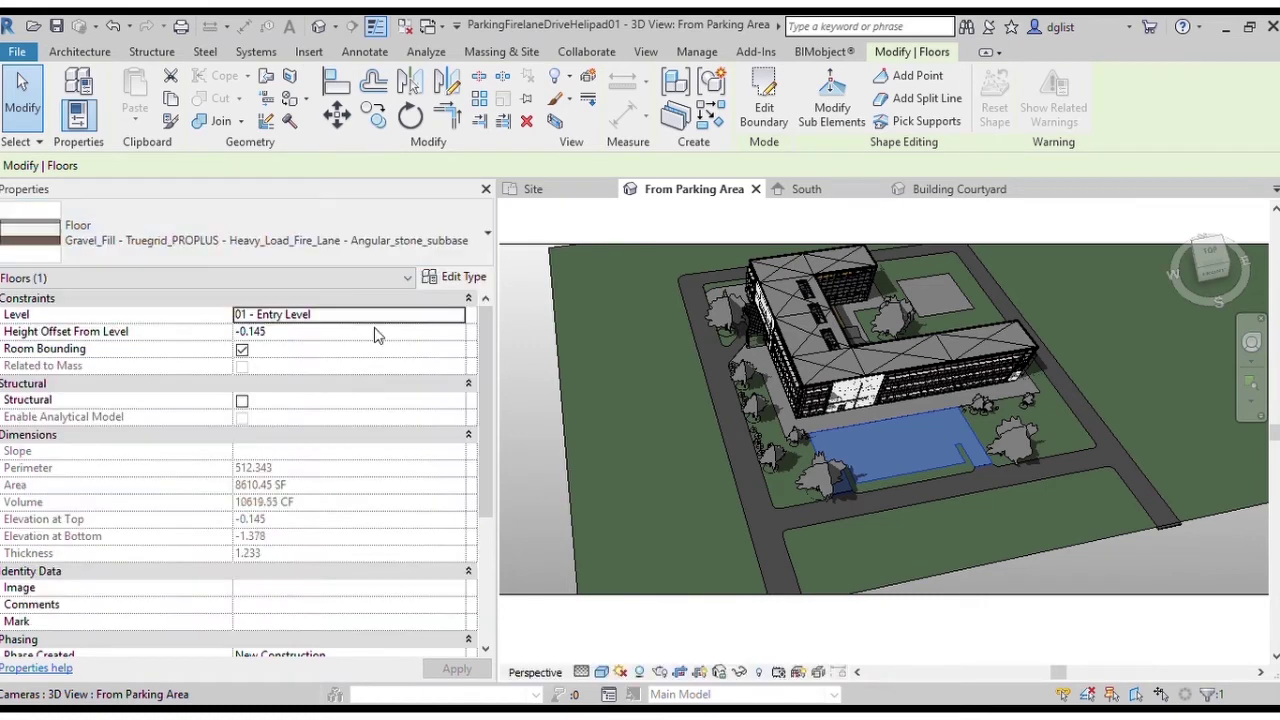
key("Escape")
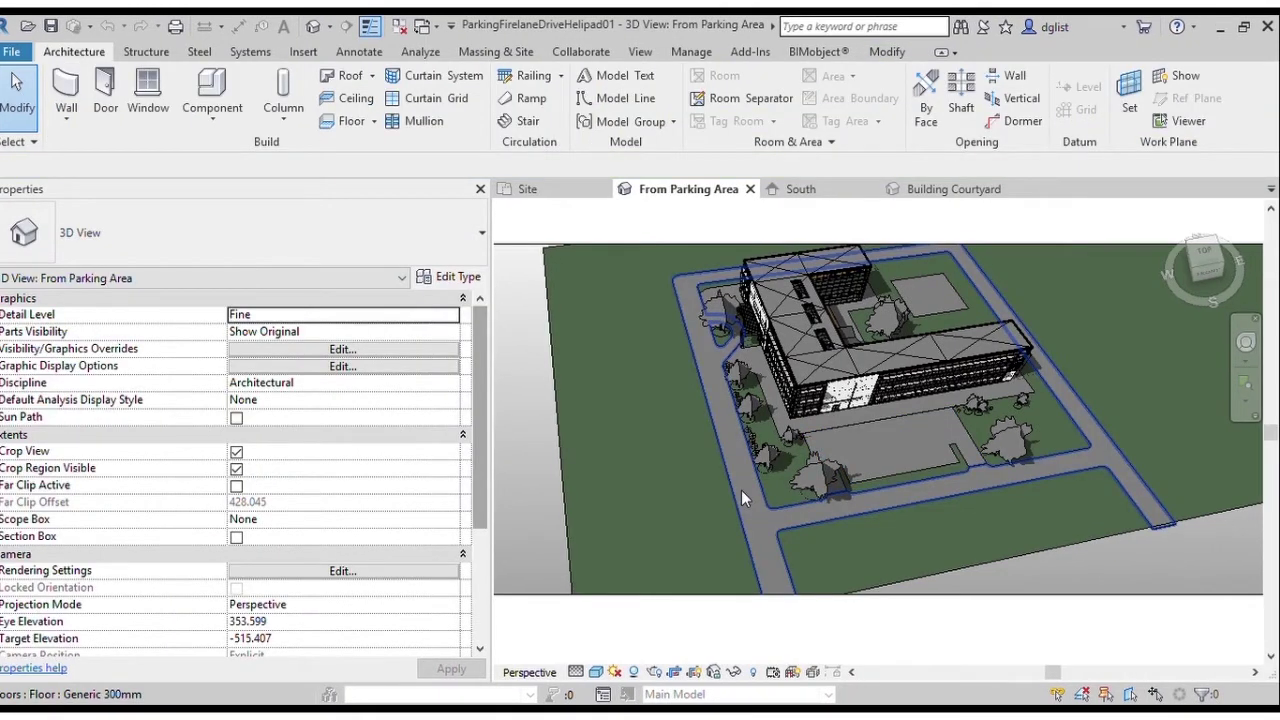
left_click(743, 490)
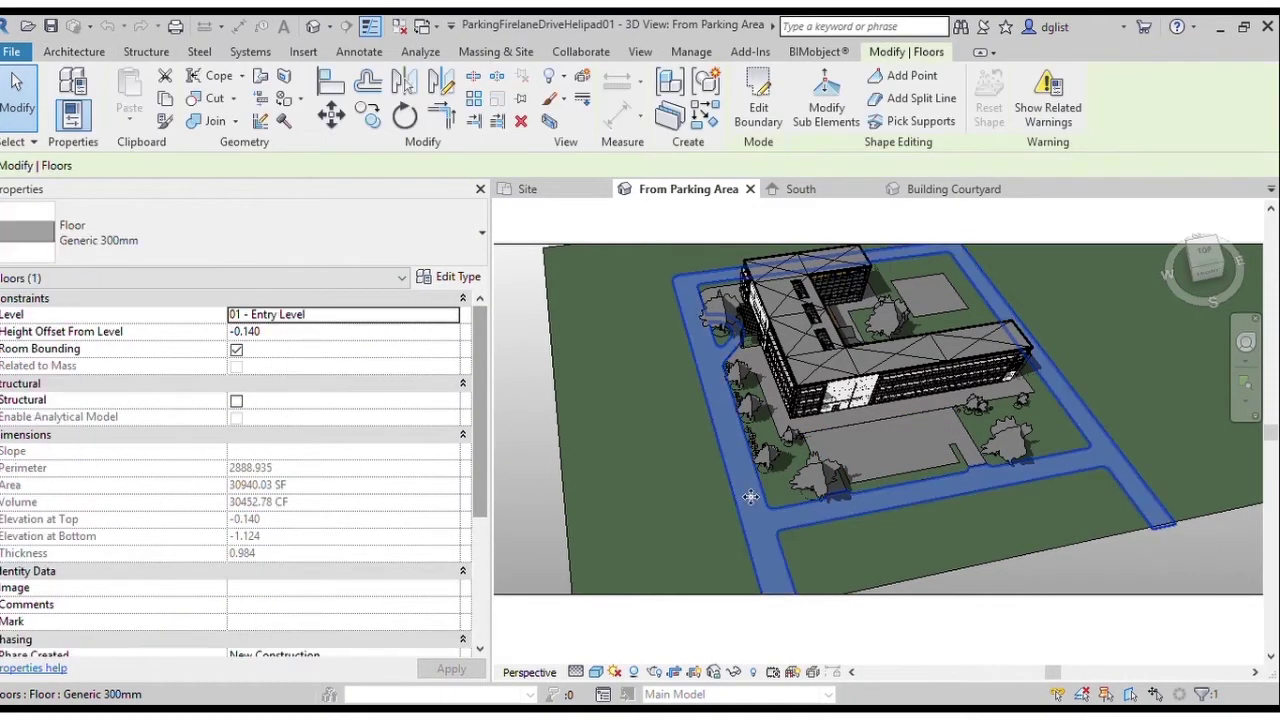
left_click(482, 238)
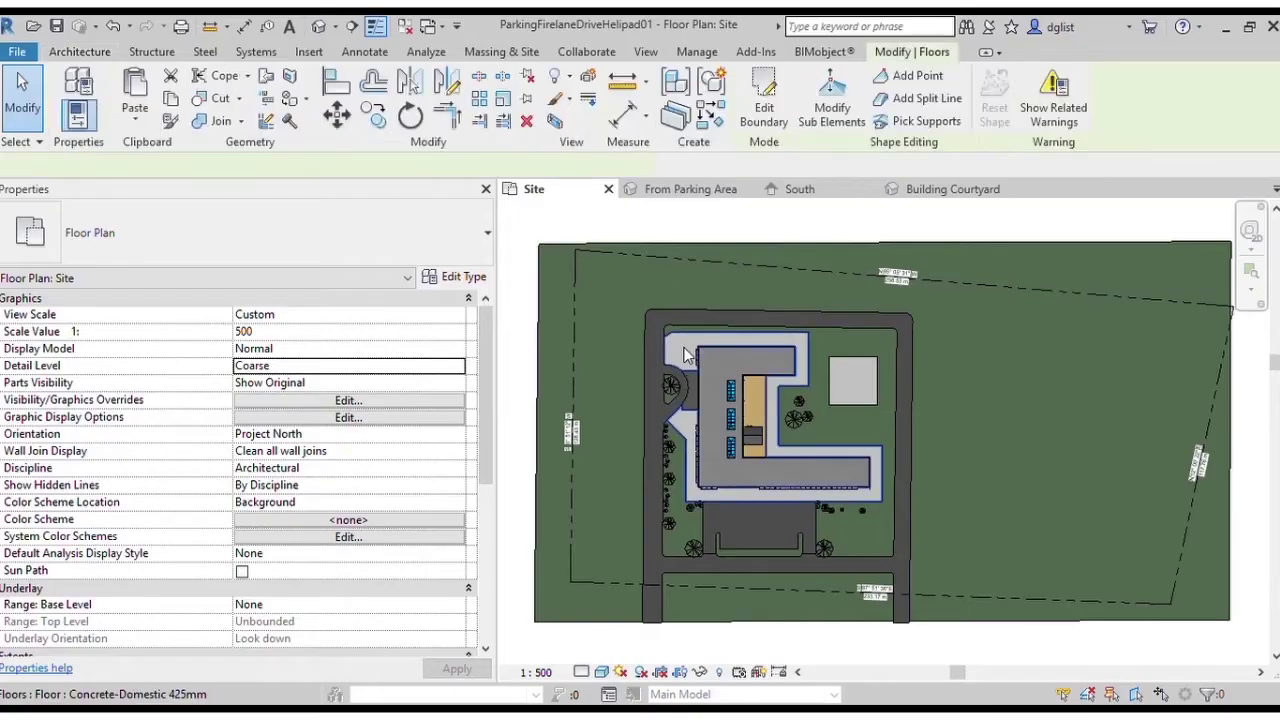
Step: Assign Grass_Fill Heavy_Load_Fire_Lane Sandy_gravel_subbase to the L-shaped strip and the square pad
left_click(486, 234)
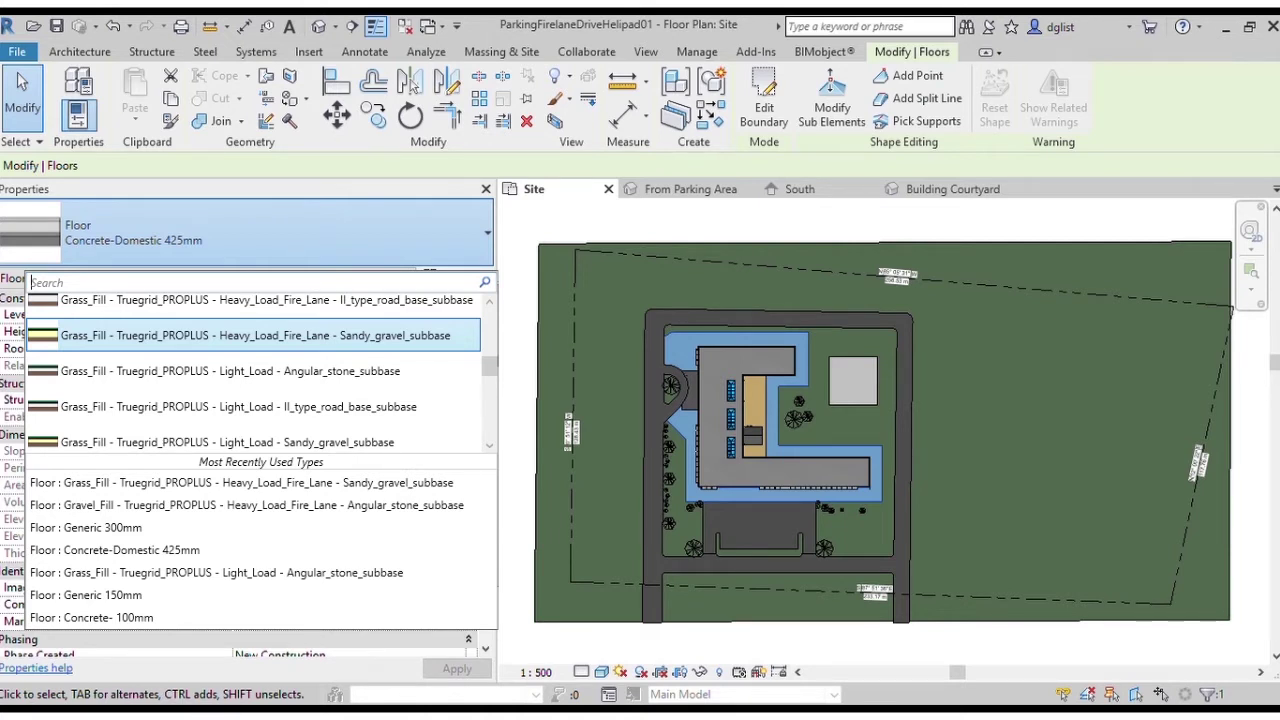
left_click(255, 335)
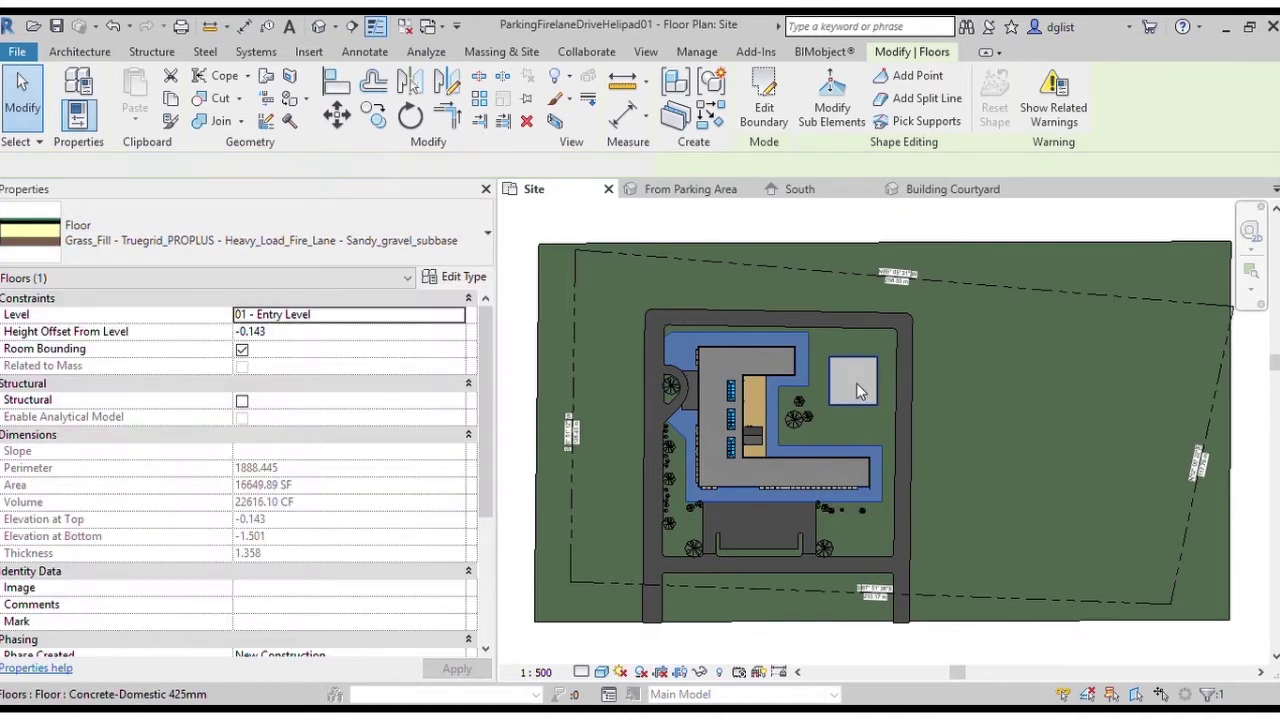
left_click(858, 391)
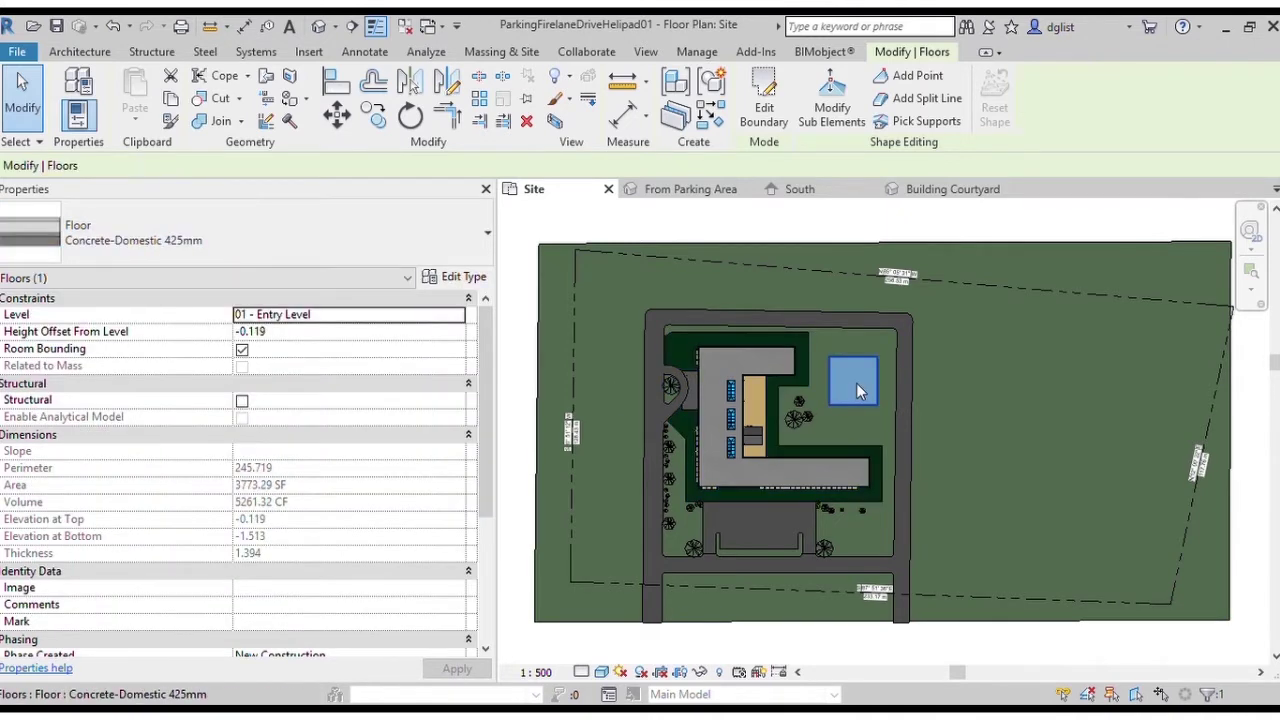
left_click(487, 235)
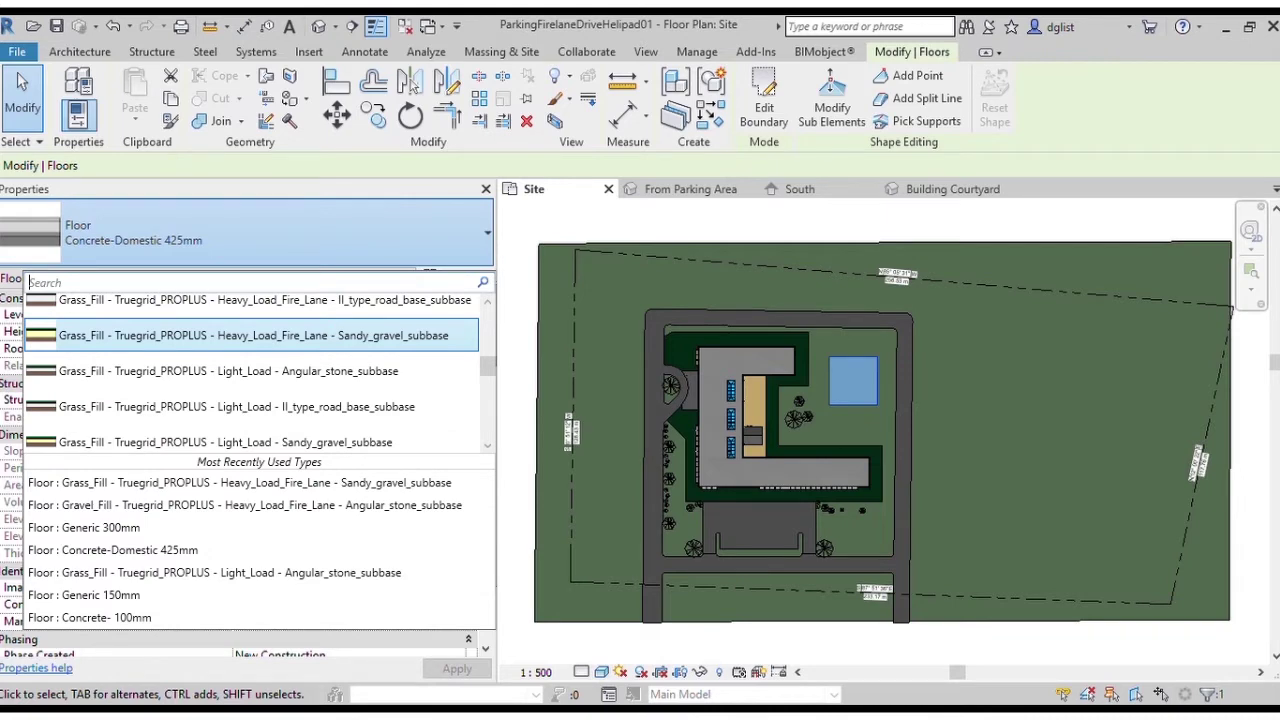
key("Return")
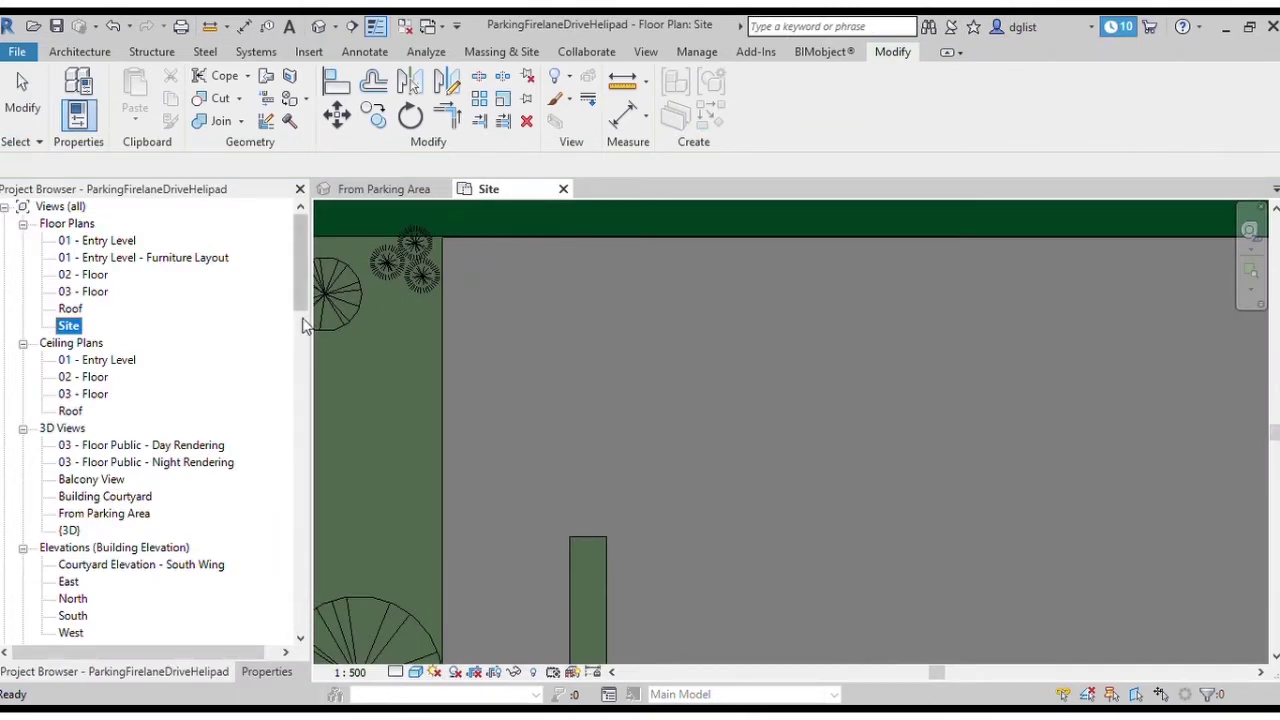
Step: Select the Superspots-V7 Straight line (90 degrees) type under Families > Parking
left_click_drag(300, 292, 266, 580)
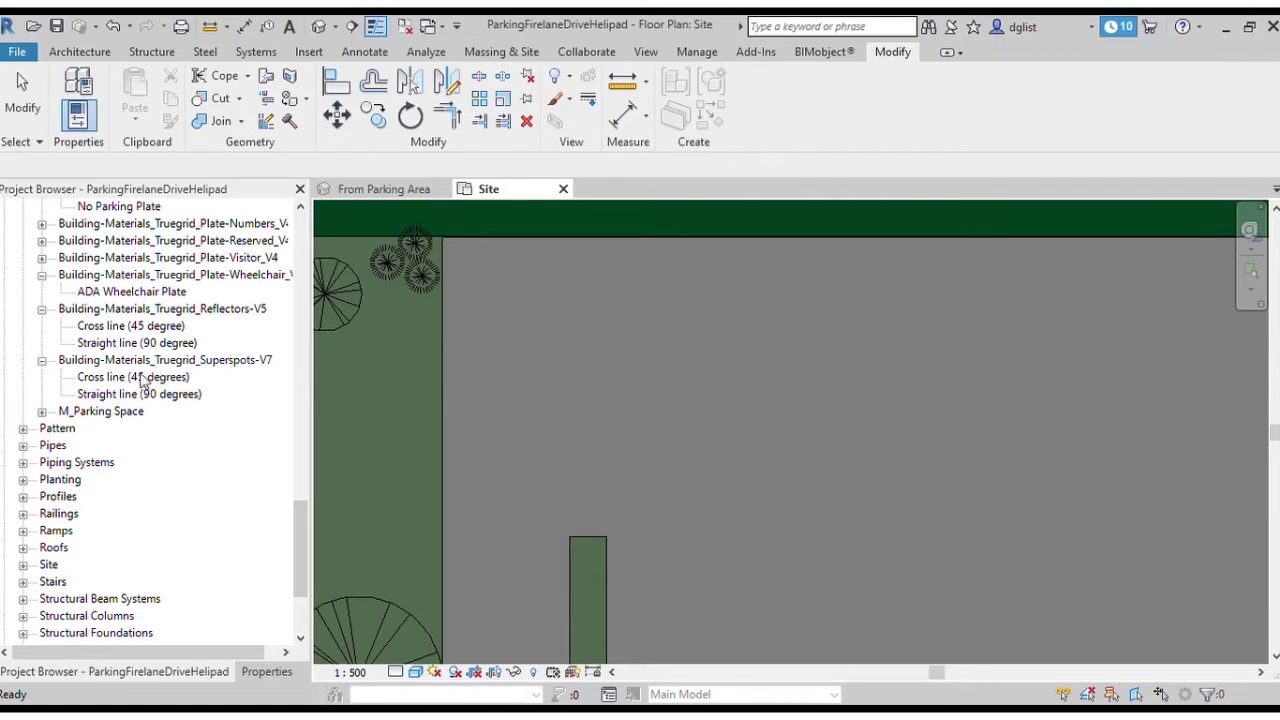
left_click(116, 401)
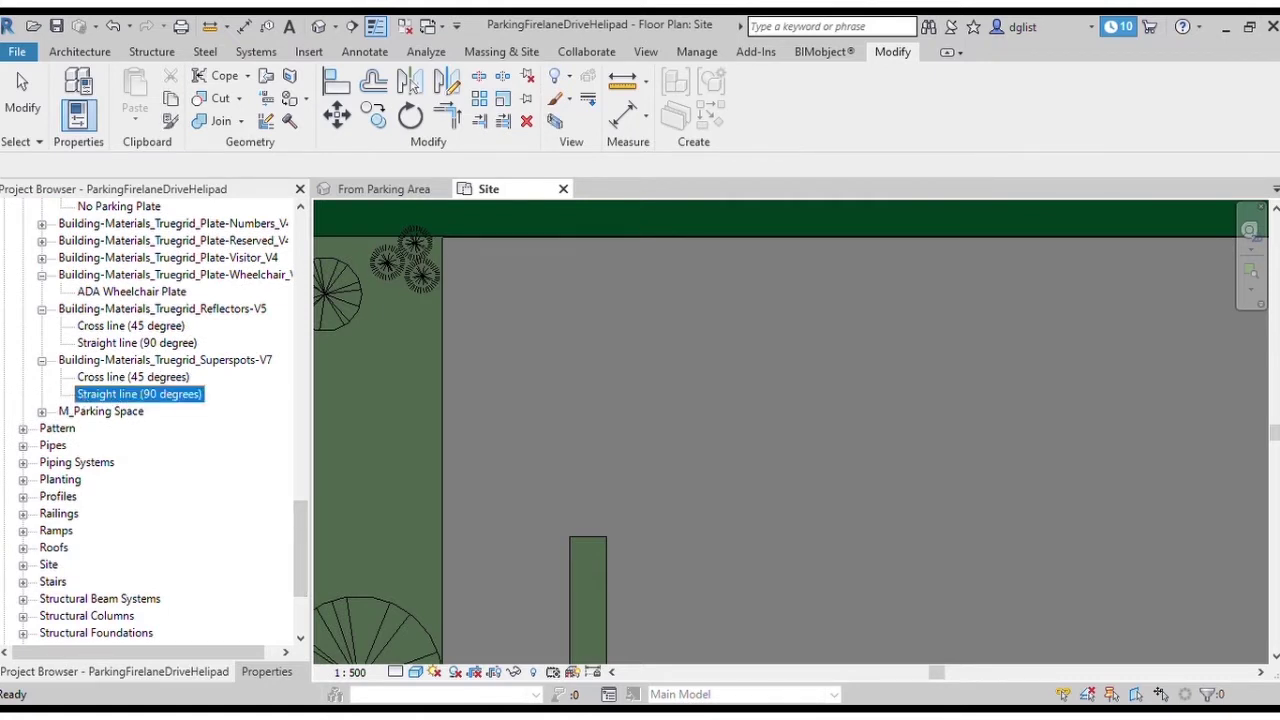
Step: Place an 18-long Superspots straight bay line down from the parking area's top-left corner, then select it
left_click_drag(447, 247, 451, 246)
left_click(453, 262)
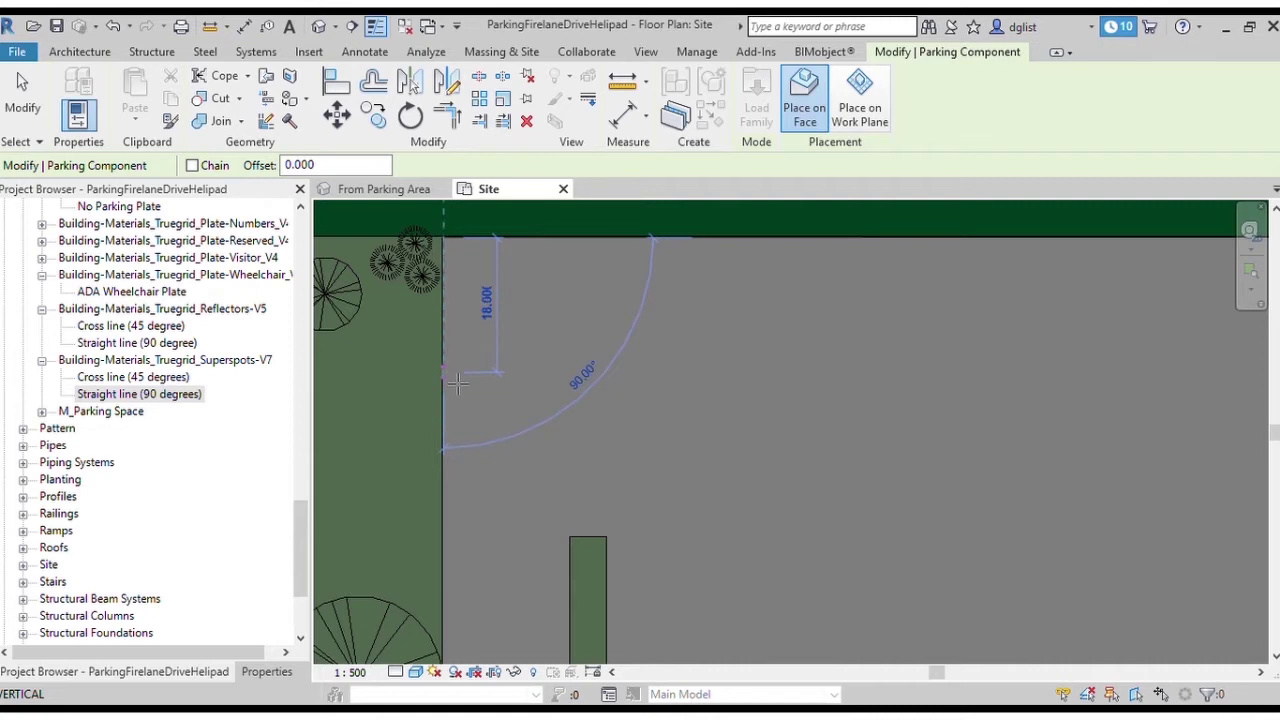
left_click(457, 383)
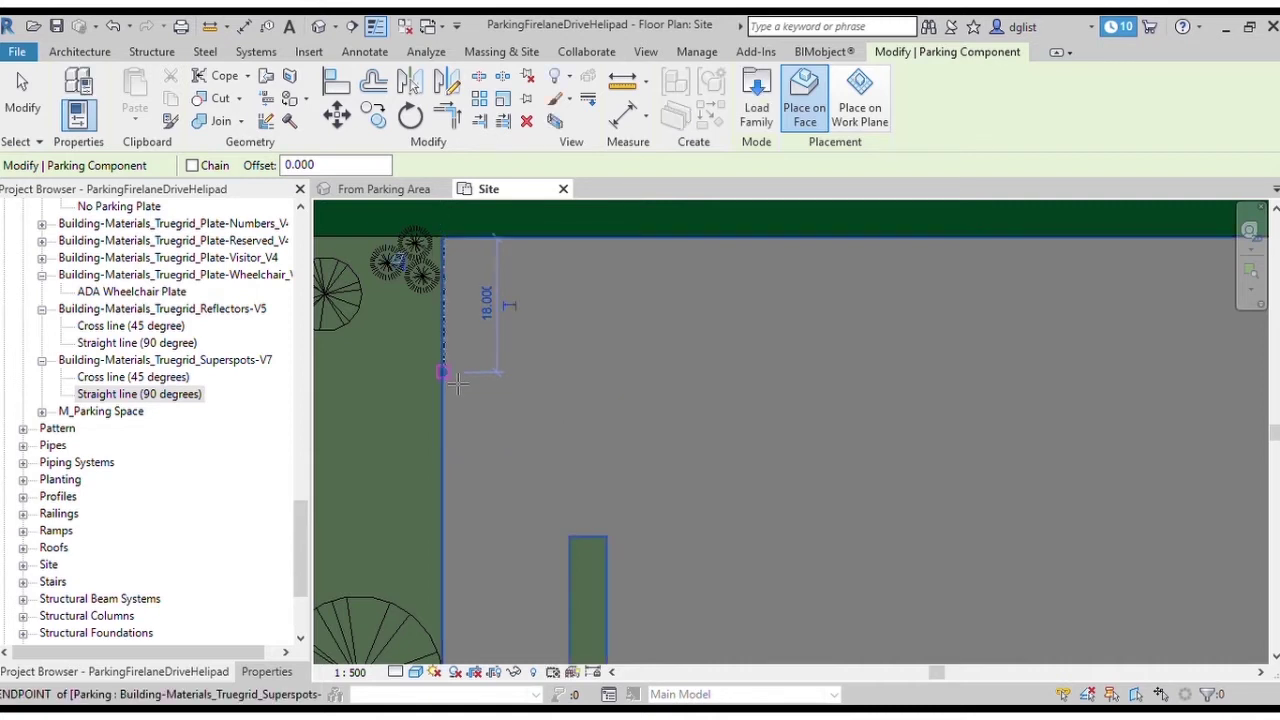
key("Escape")
key("Escape")
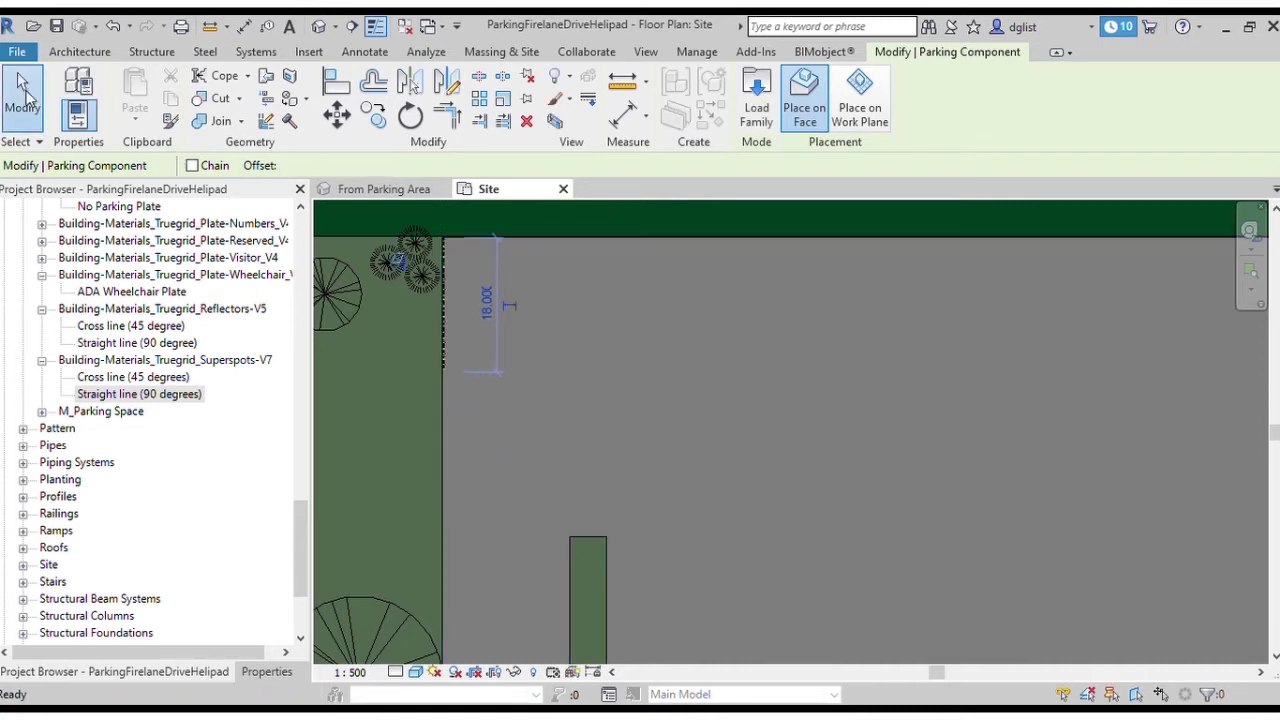
left_click(444, 283)
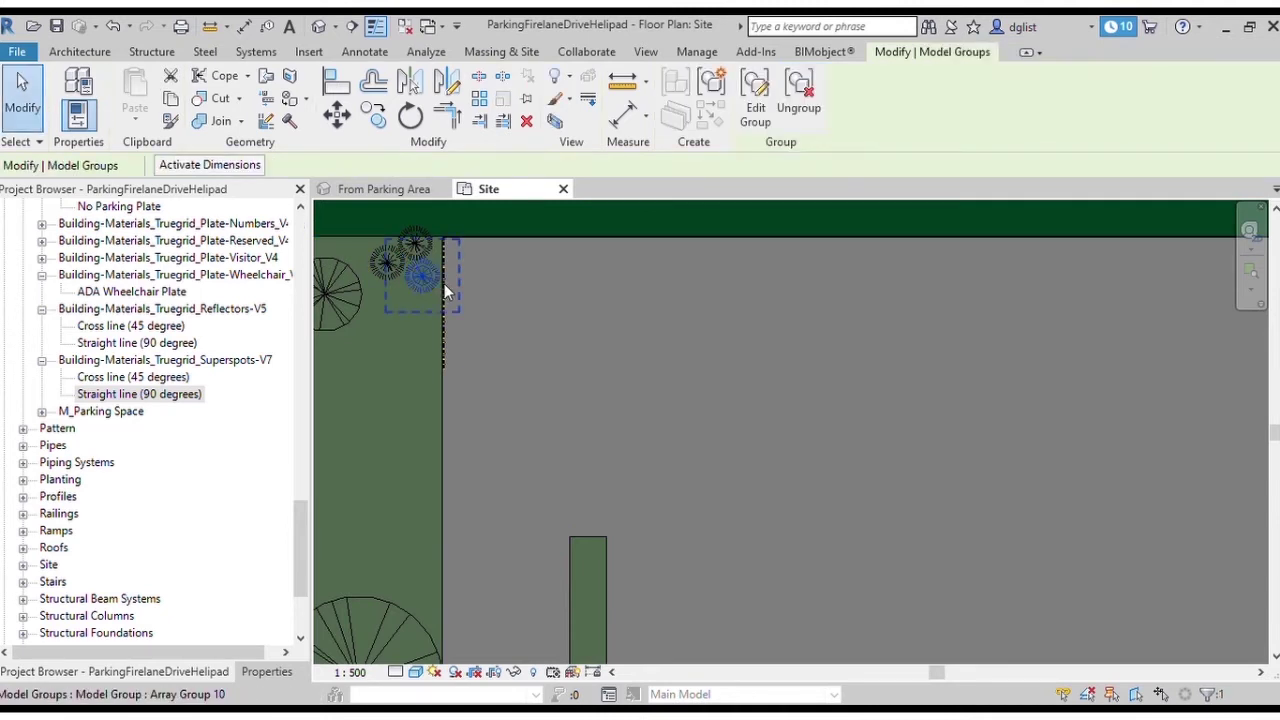
left_click(445, 342)
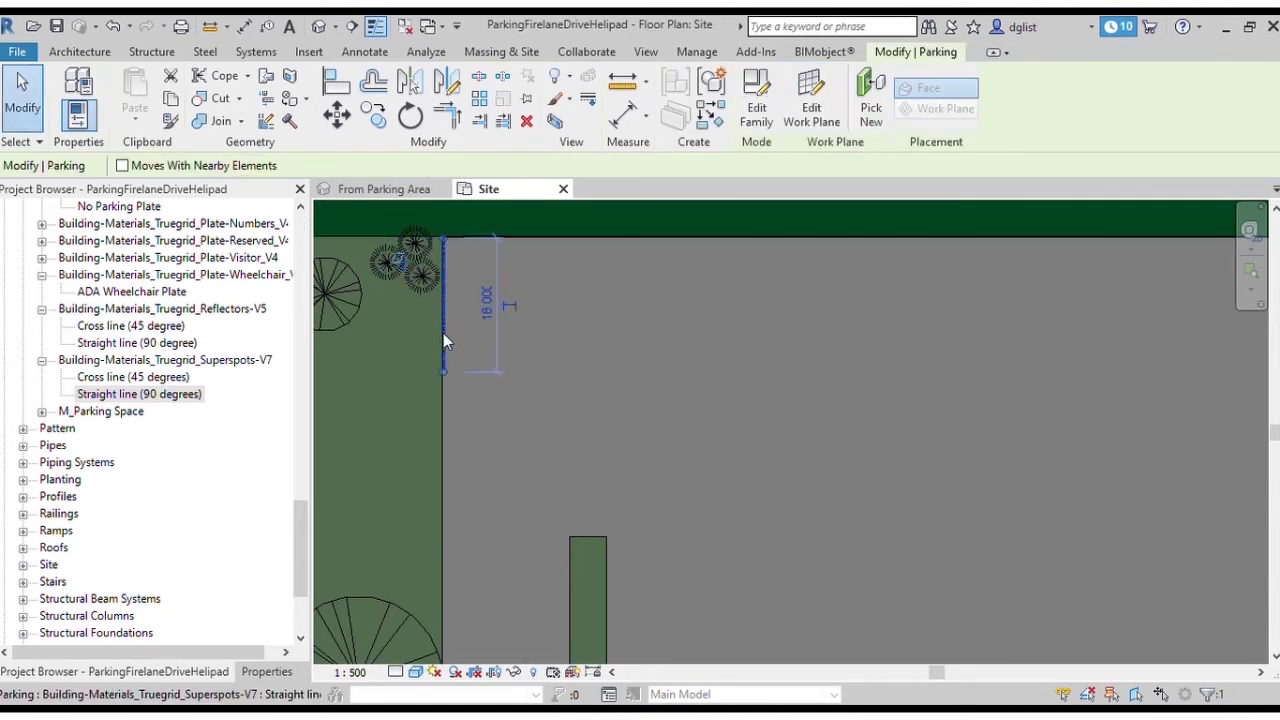
Step: Array the bay line from its top endpoint to the next bay position, making 17 copies
left_click(481, 110)
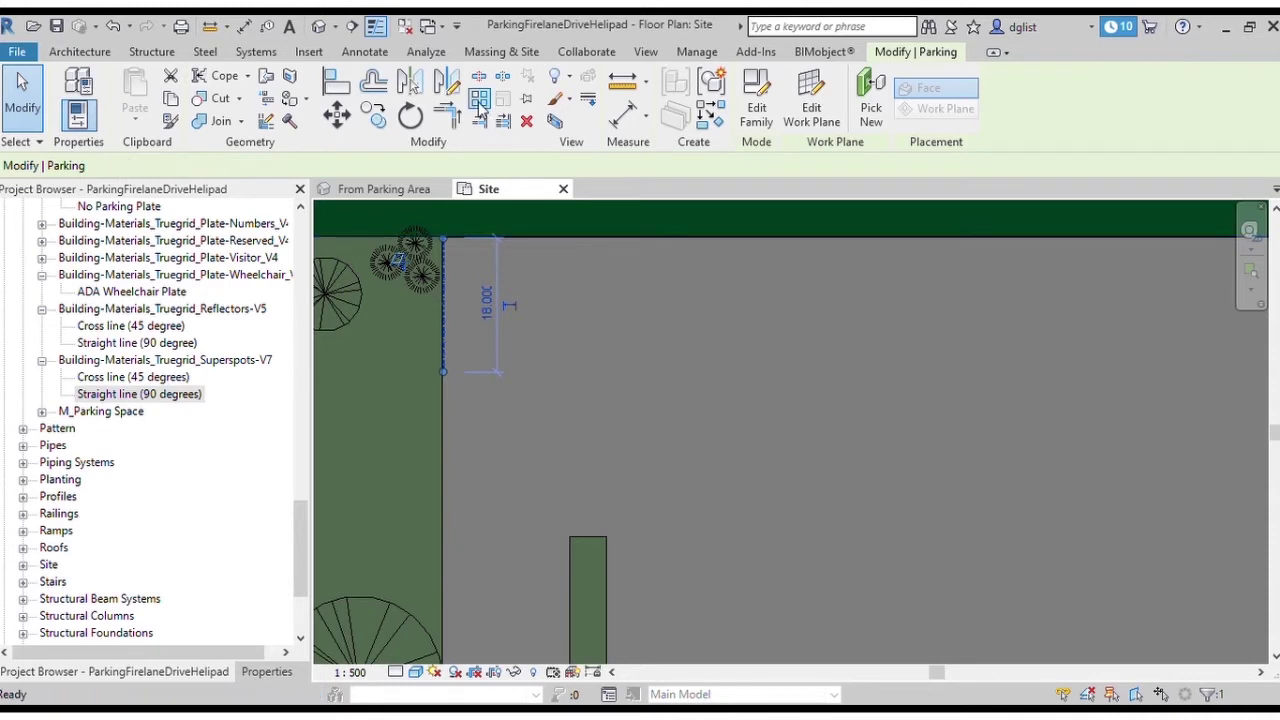
left_click(445, 240)
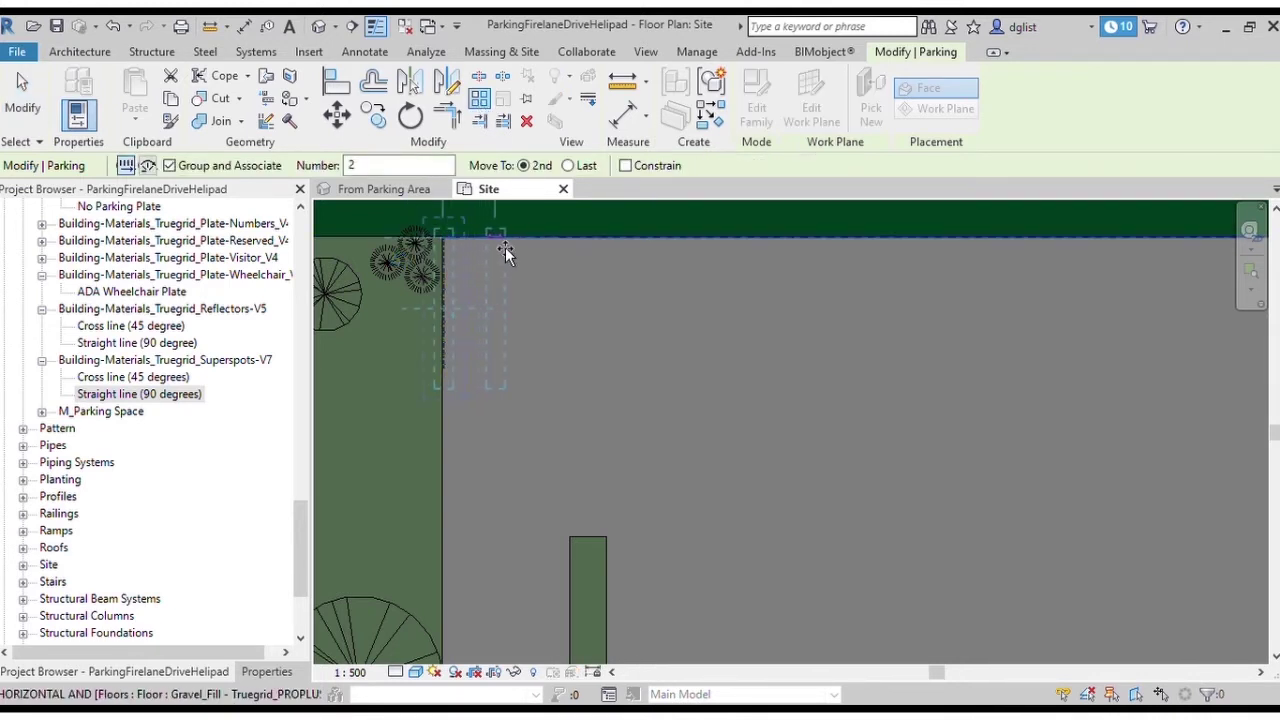
left_click(1275, 209)
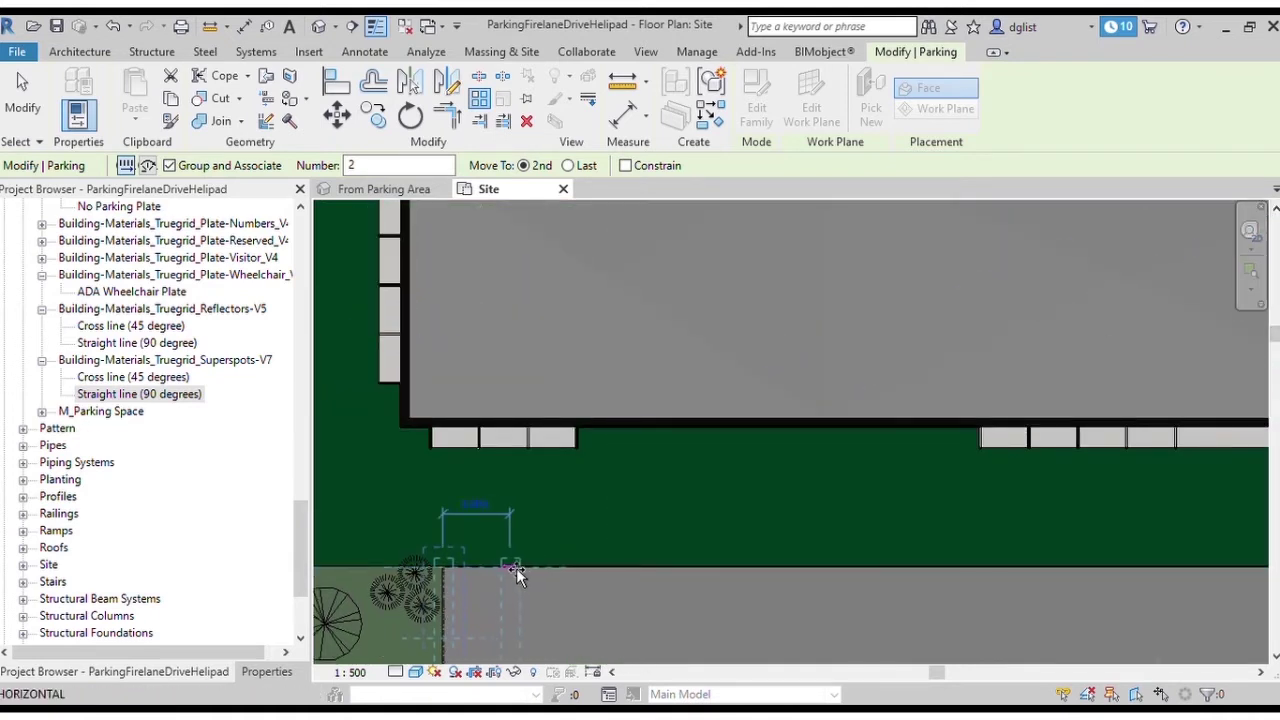
left_click(511, 570)
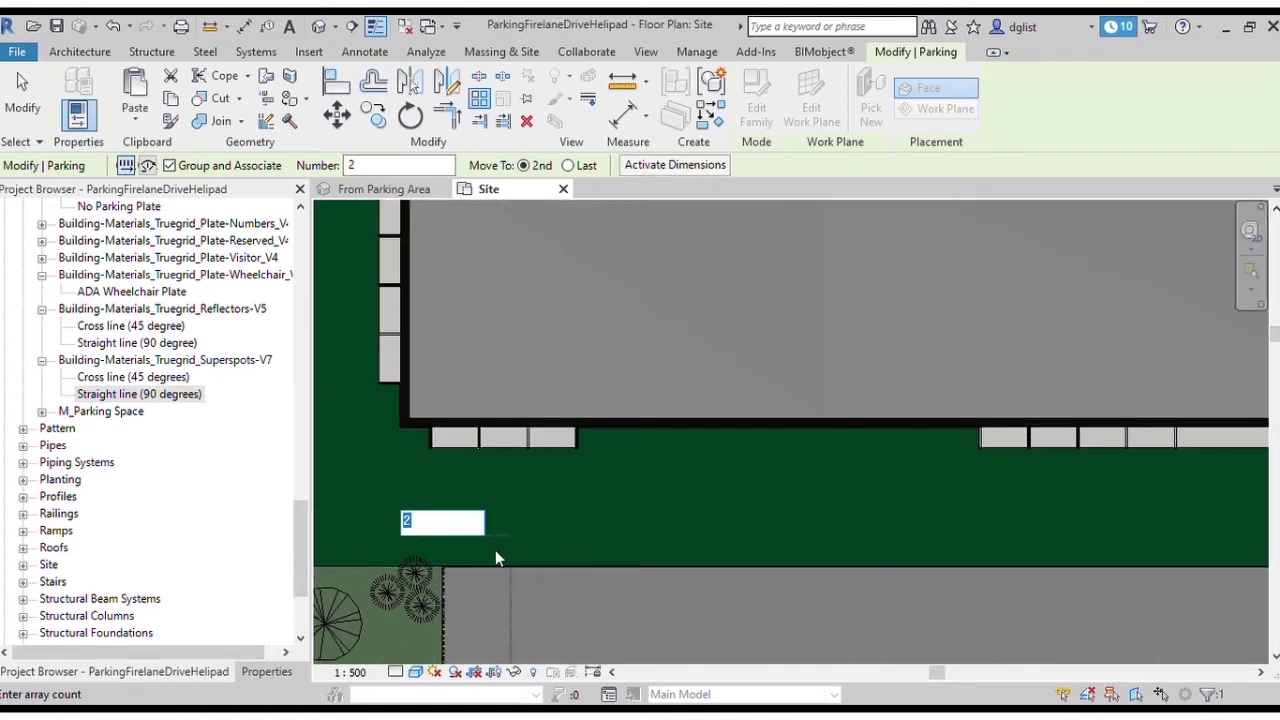
type("17")
key("Return")
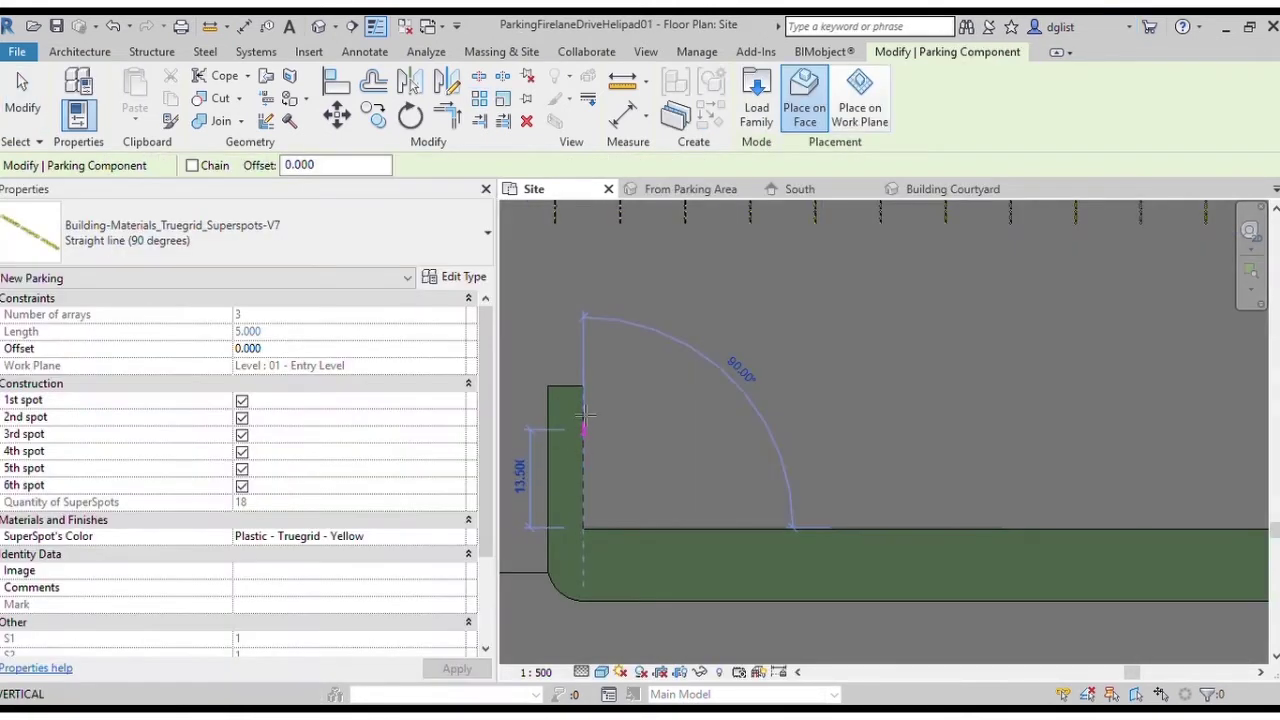
Step: Array a second Superspots line along the green edge to the next bay spacing, 11 copies
left_click(585, 394)
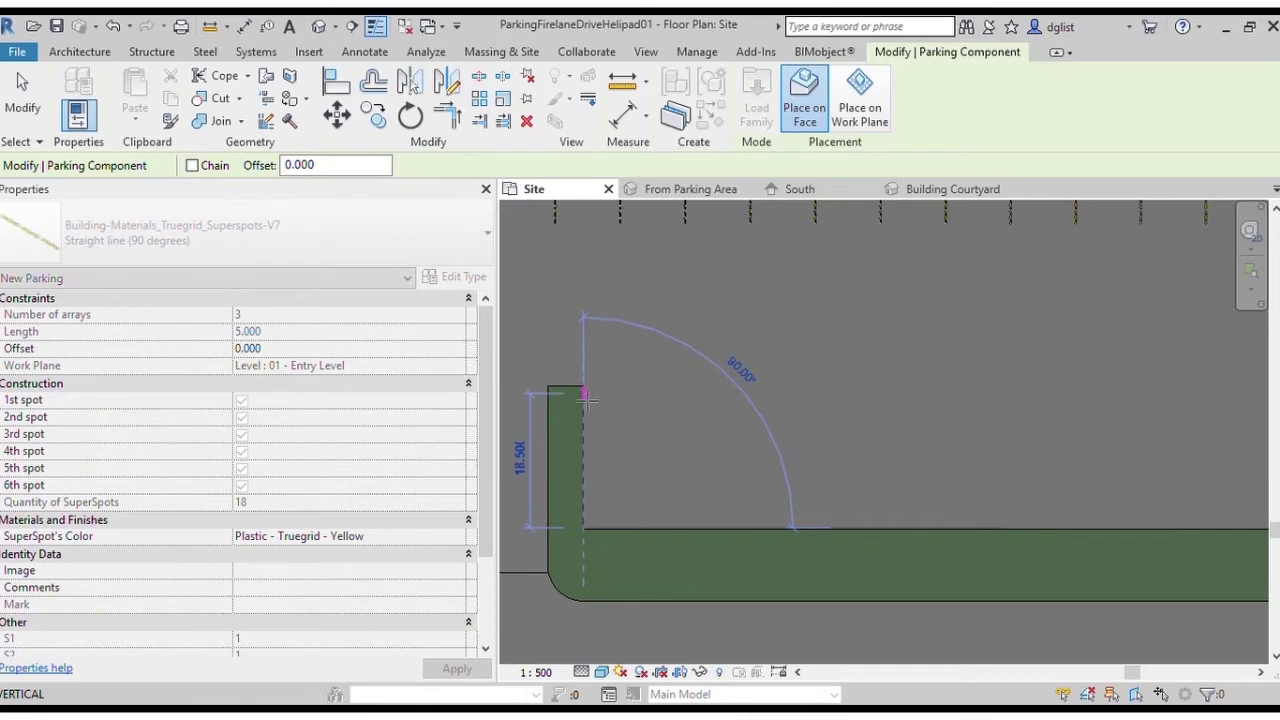
key("Escape")
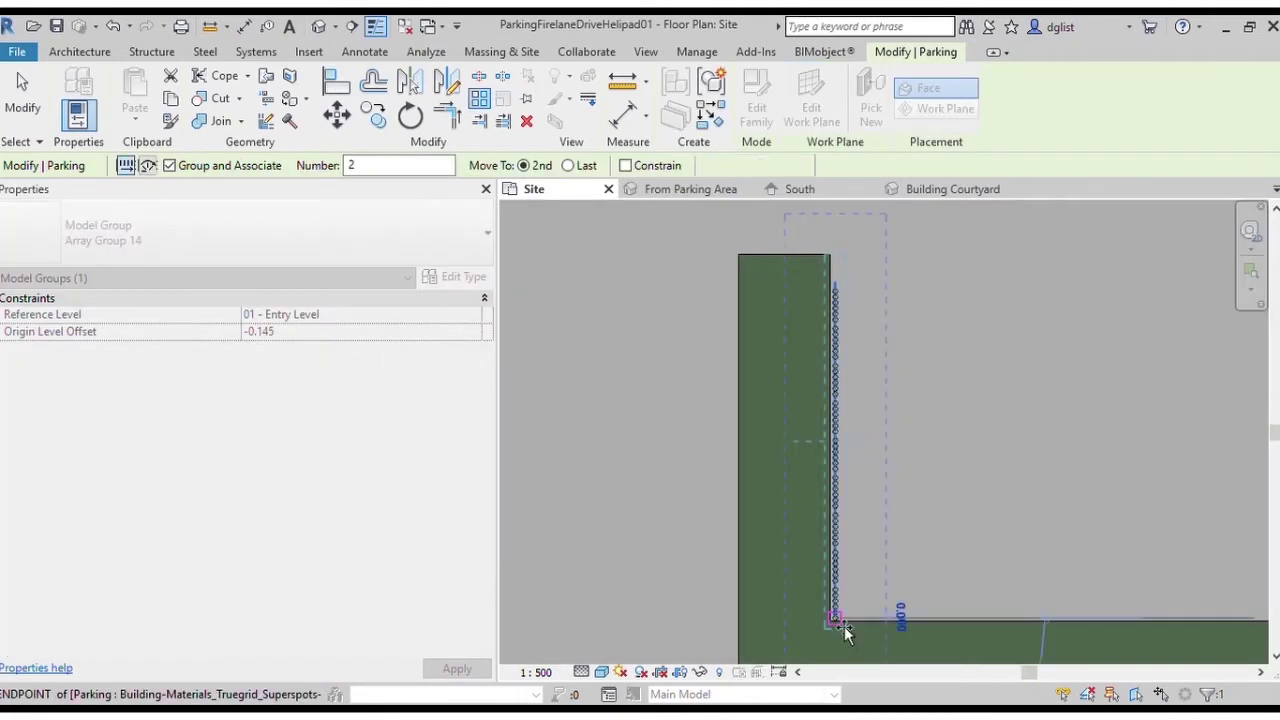
left_click(1008, 631)
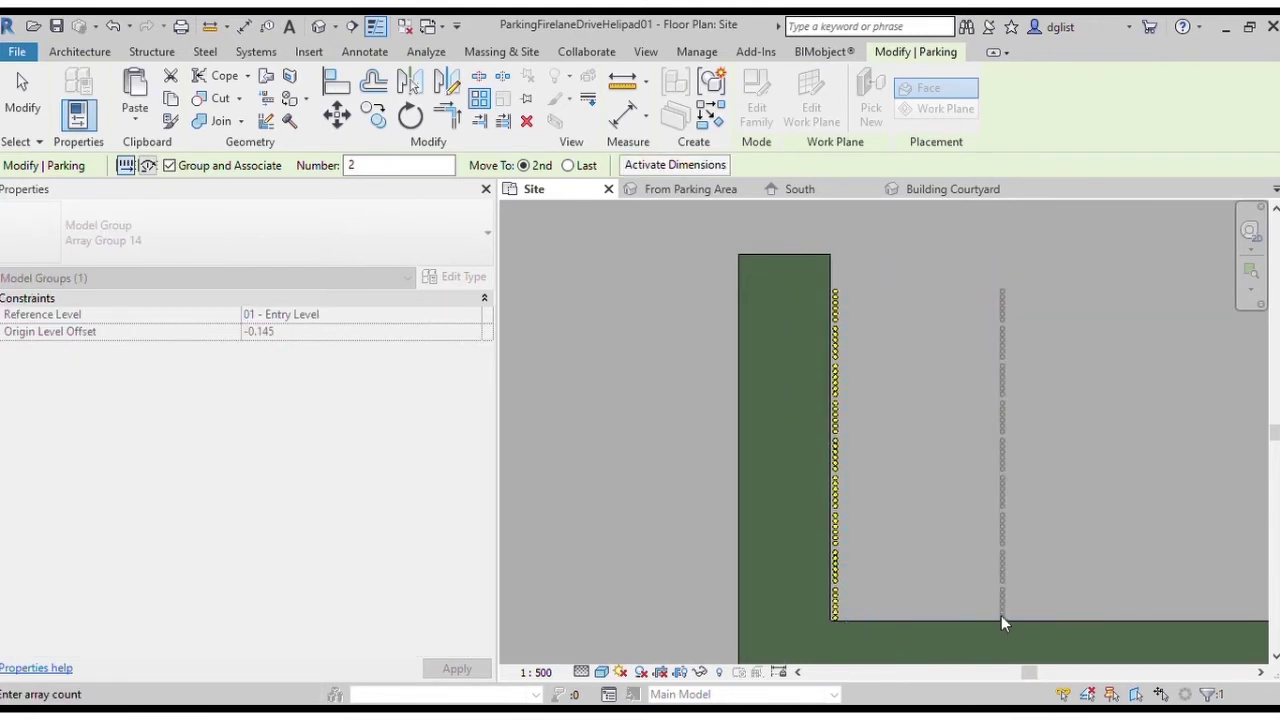
scroll(1001, 615, "down", 2)
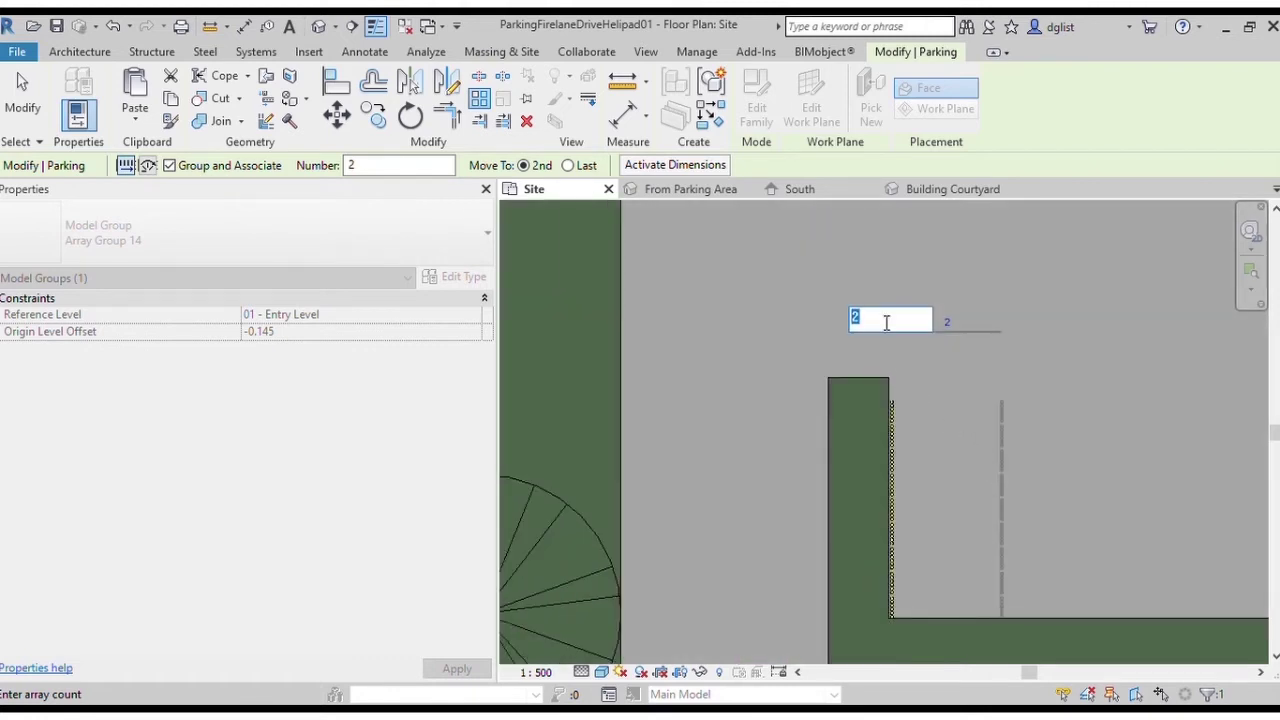
type("11")
key("Return")
left_click_drag(1030, 674, 1128, 674)
middle_click_drag(900, 500, 646, 605)
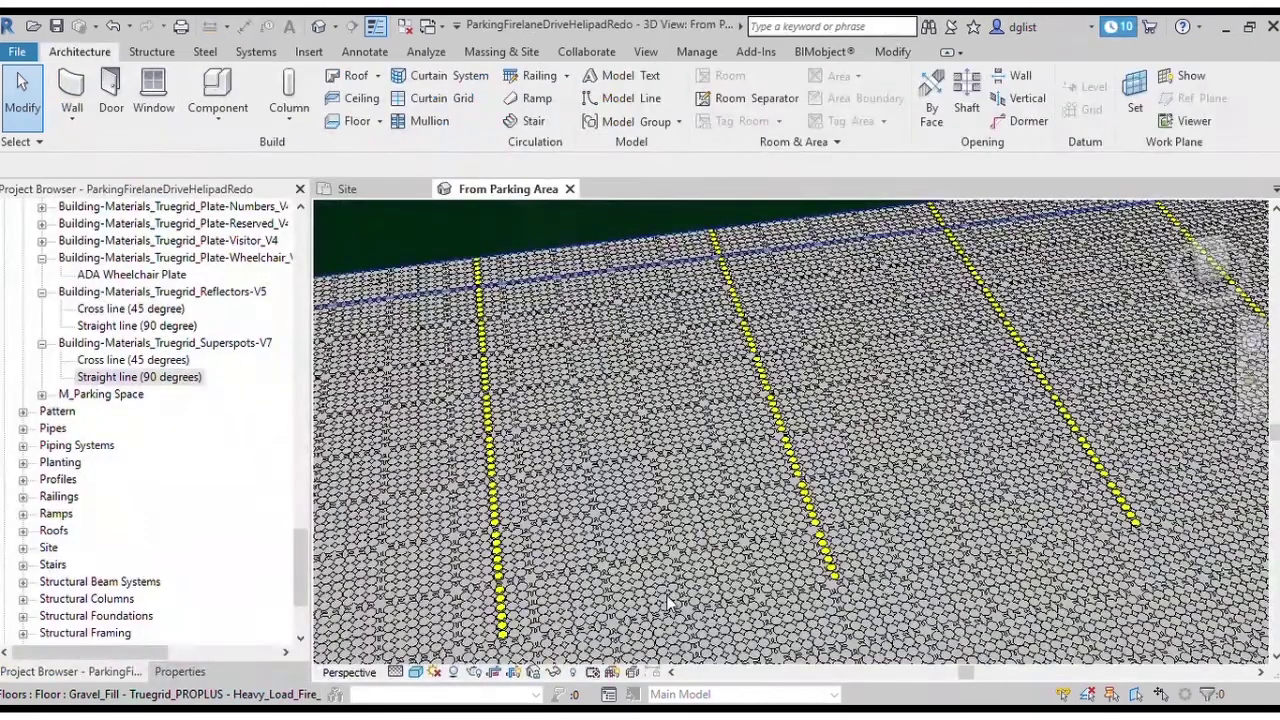
Step: Place a Superspots-V7 Straight line (90 degrees) beside the middle yellow bay line
left_click(97, 380)
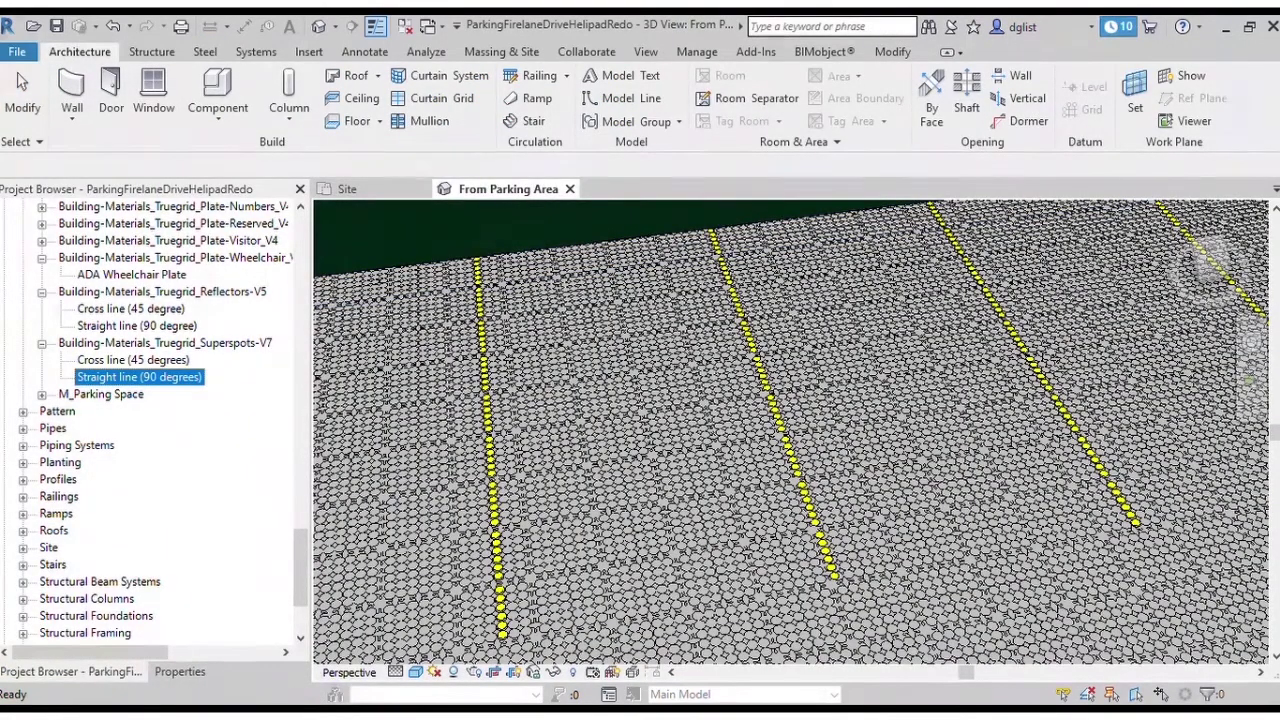
left_click_drag(140, 377, 730, 236)
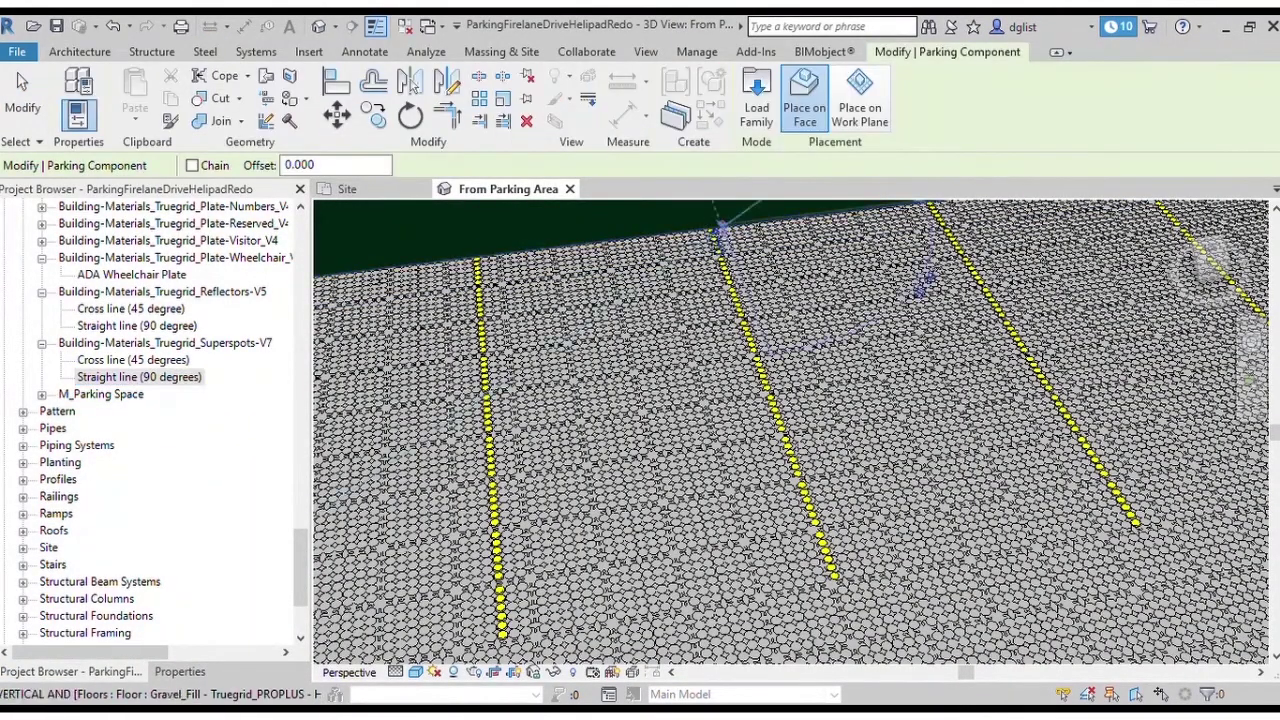
left_click(720, 228)
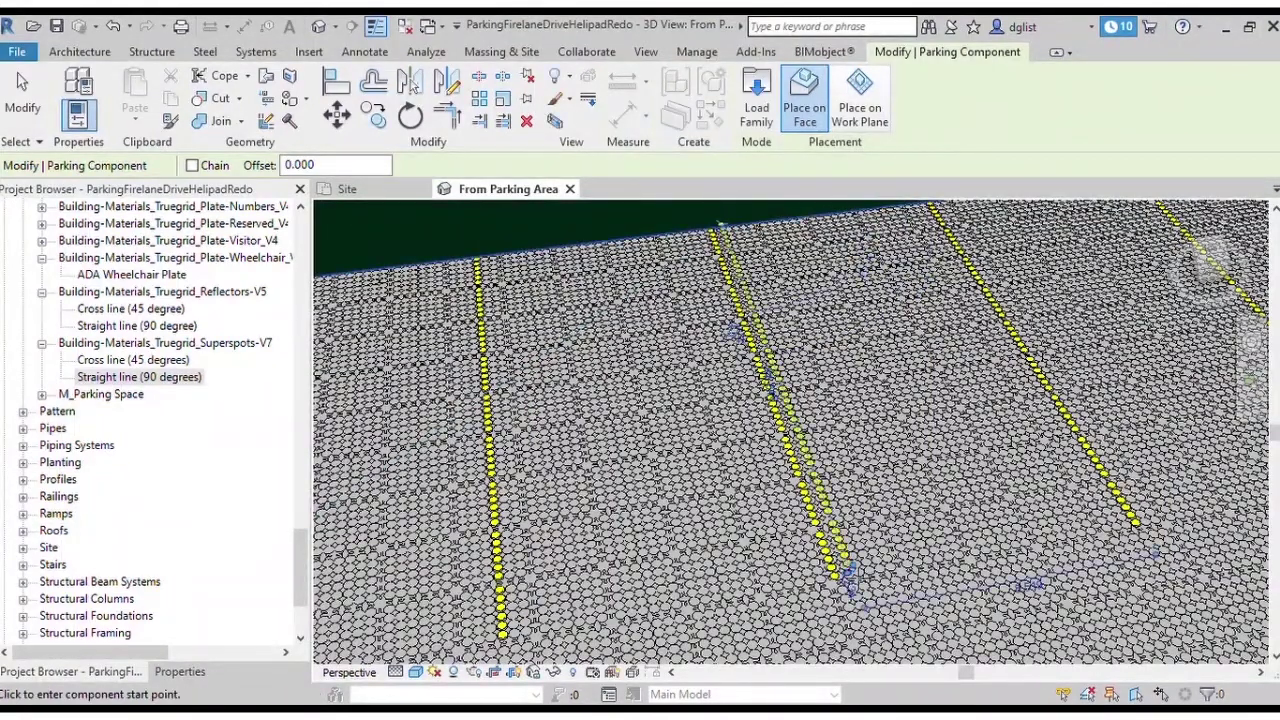
key("Escape")
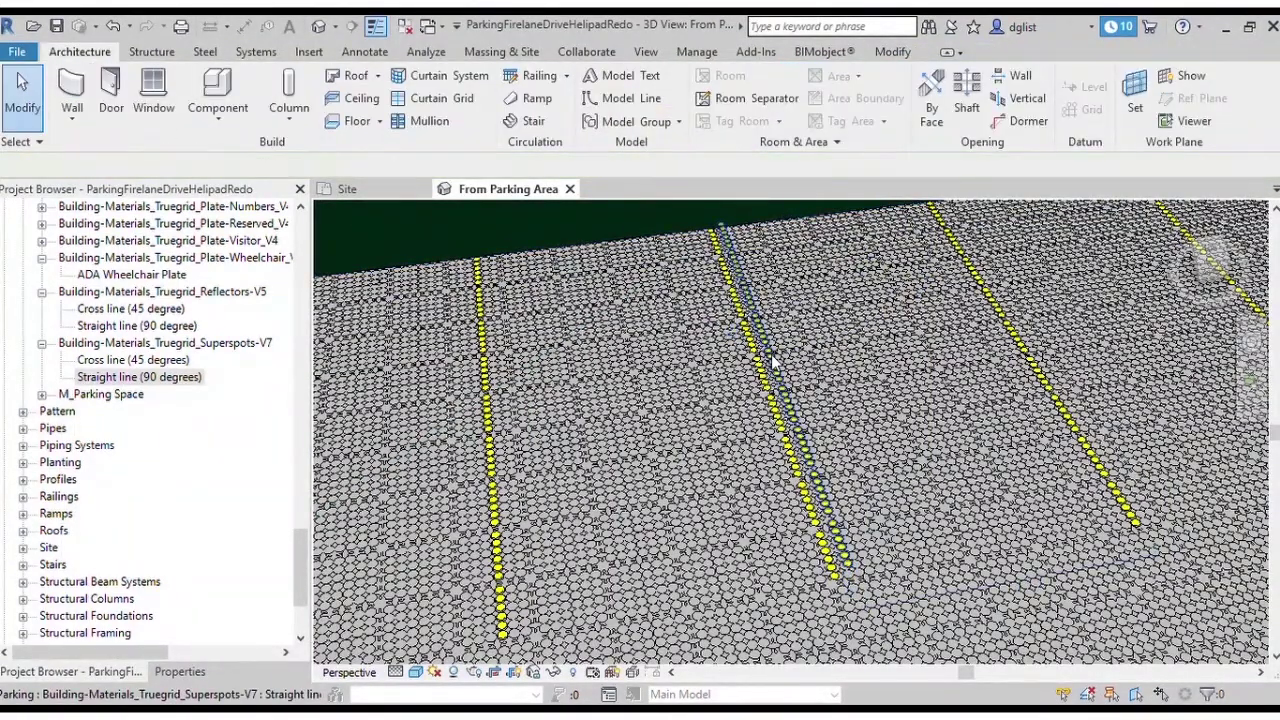
Step: Set the new line's SuperSpot's Color to Plastic - Truegrid - Blue
left_click(777, 363)
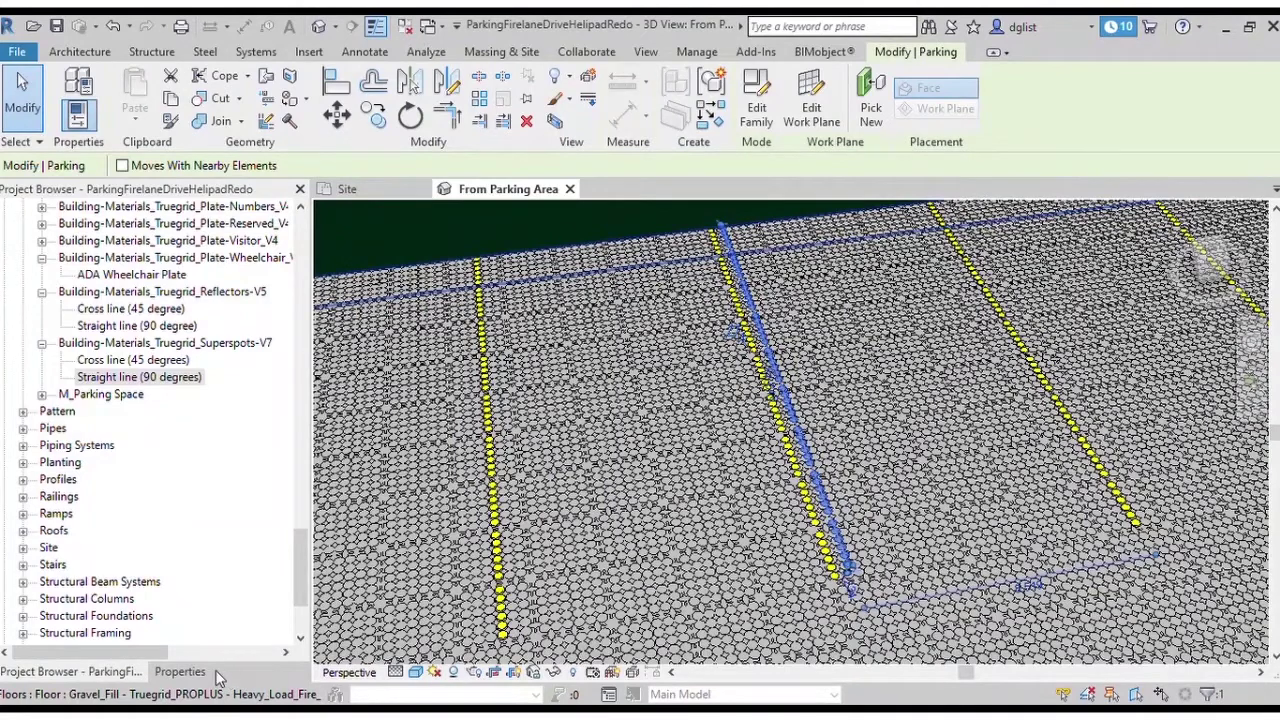
left_click(180, 671)
left_click(270, 537)
left_click(272, 537)
left_click(400, 256)
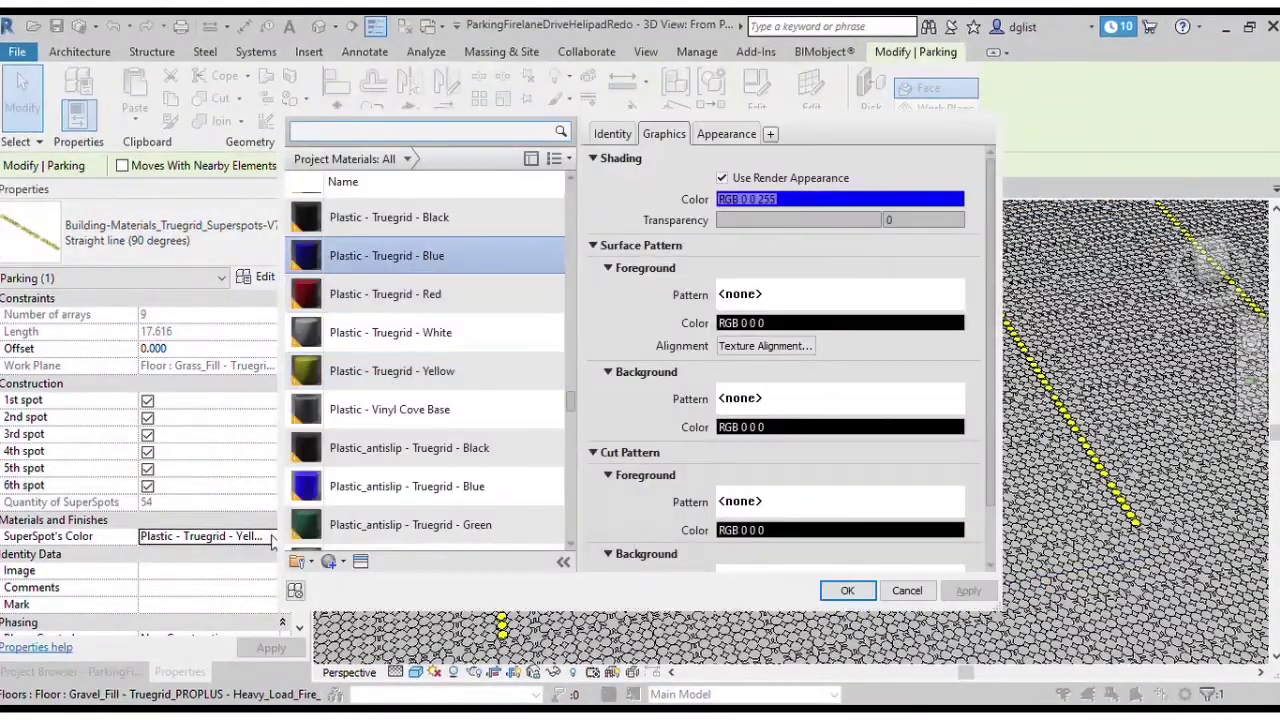
Step: Place a Cross line (45 degrees) superspot diagonally from the bay's bottom corner toward its right side
left_click(847, 590)
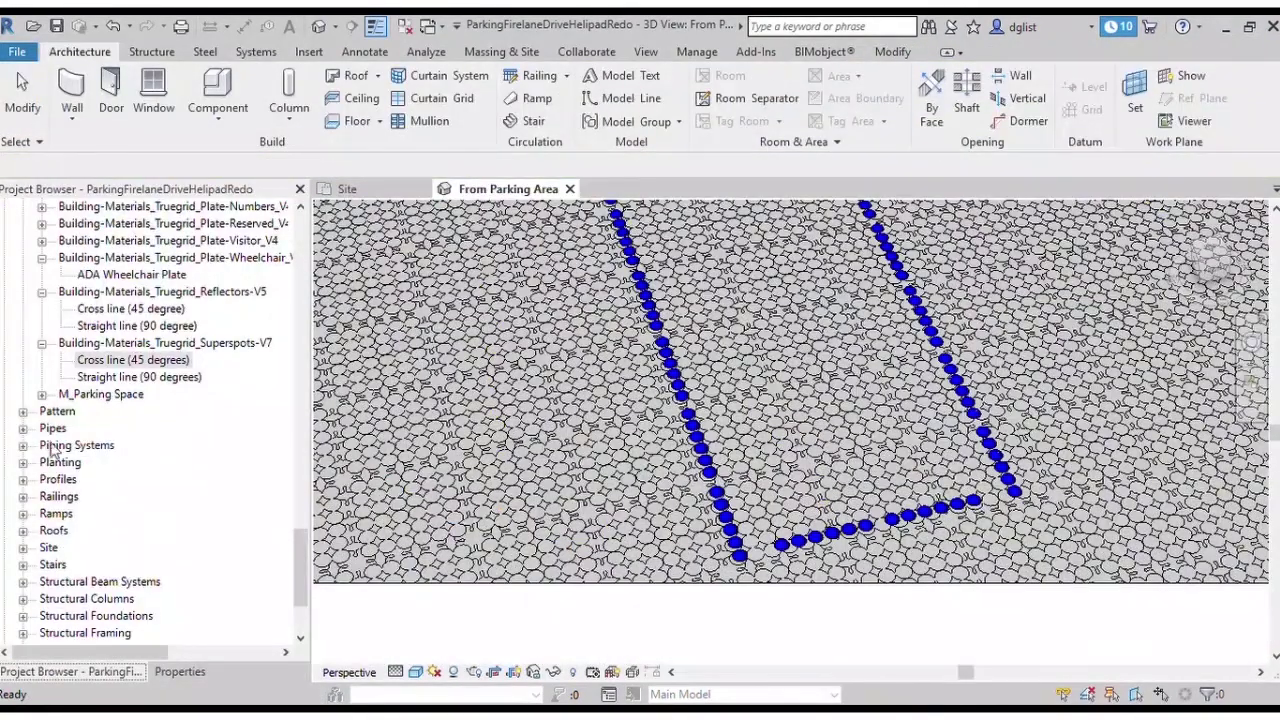
left_click(90, 364)
left_click_drag(90, 364, 758, 508)
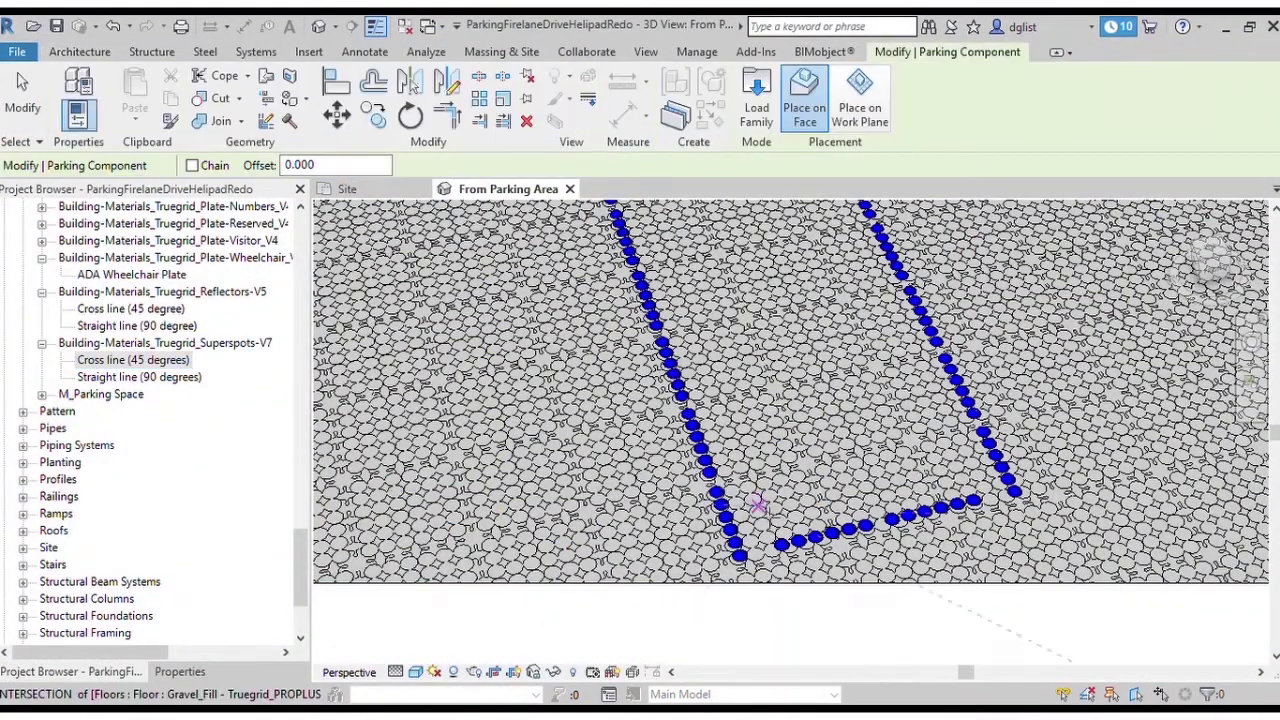
left_click(758, 508)
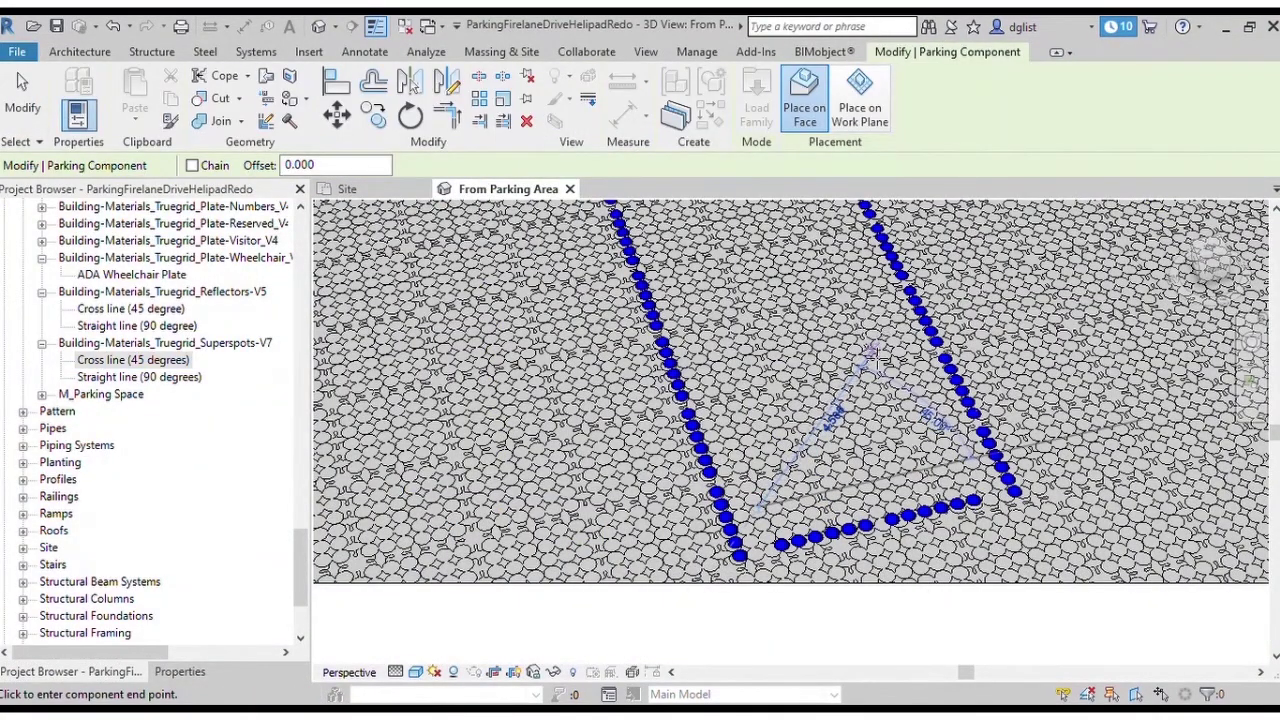
left_click(884, 335)
left_click(180, 672)
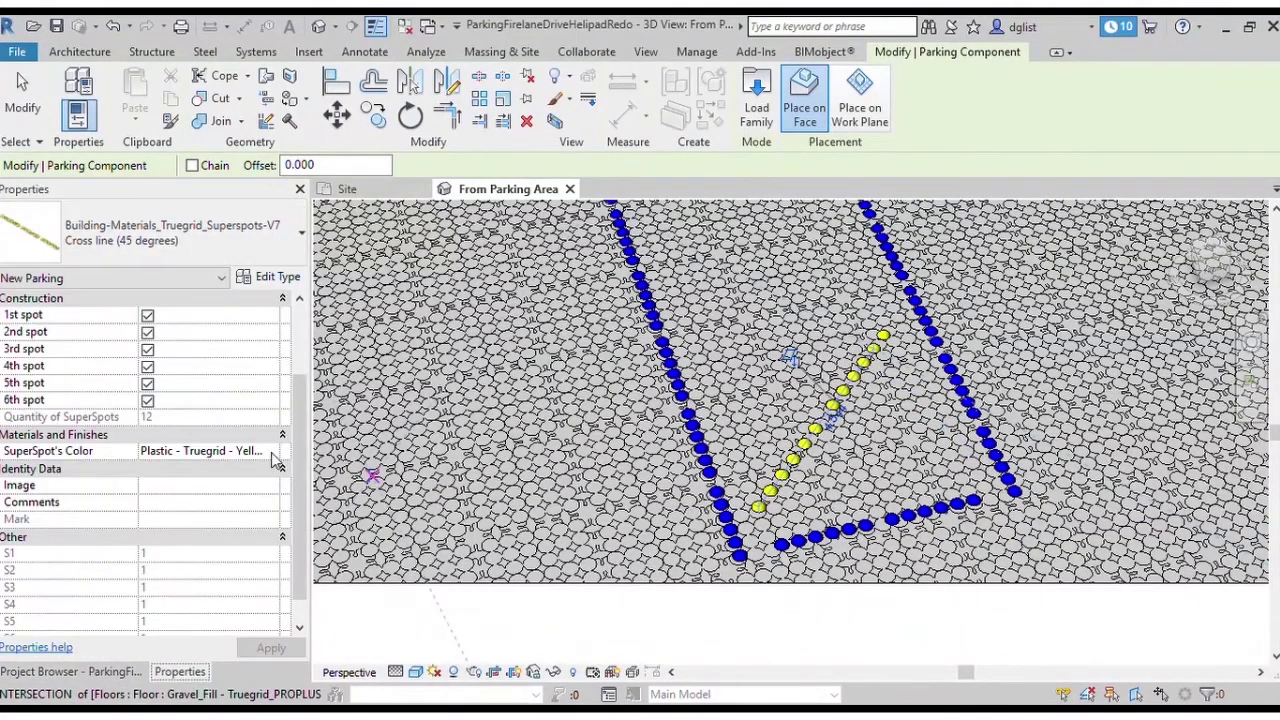
left_click(275, 455)
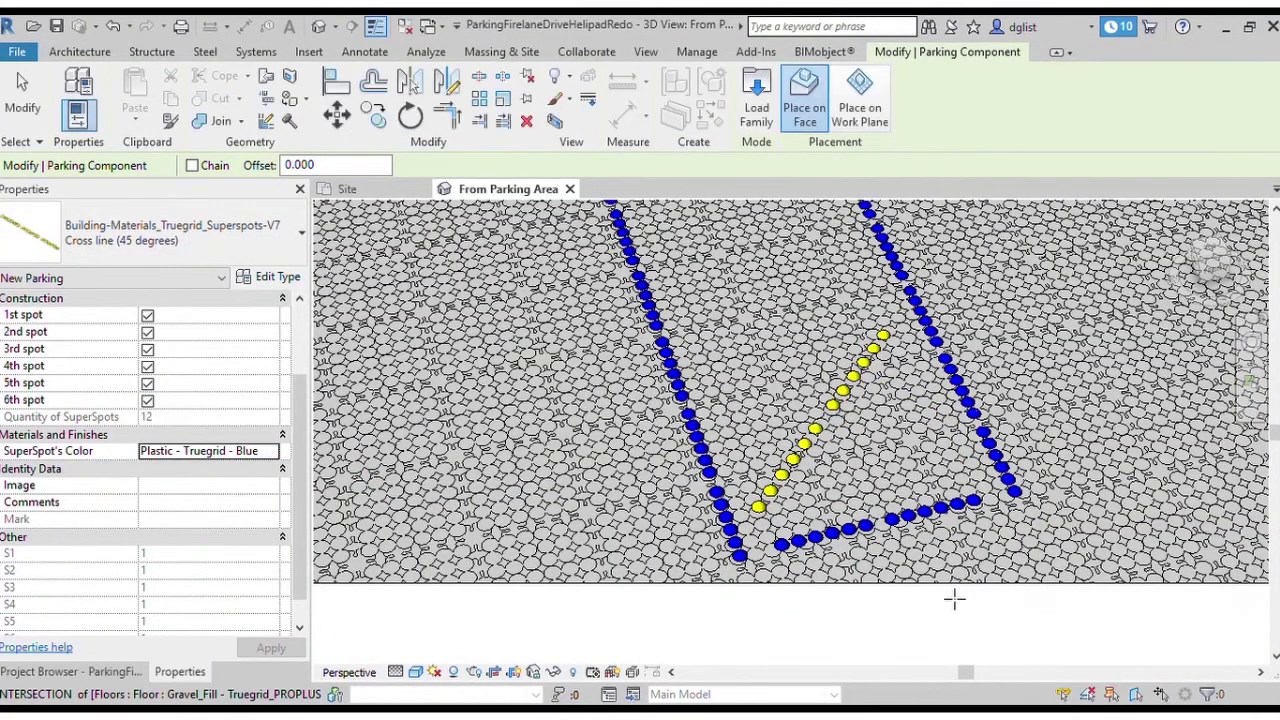
key("Escape")
Step: Make the diagonal line Plastic - Truegrid - Blue and array it into 5 copies
left_click(816, 428)
left_click(276, 452)
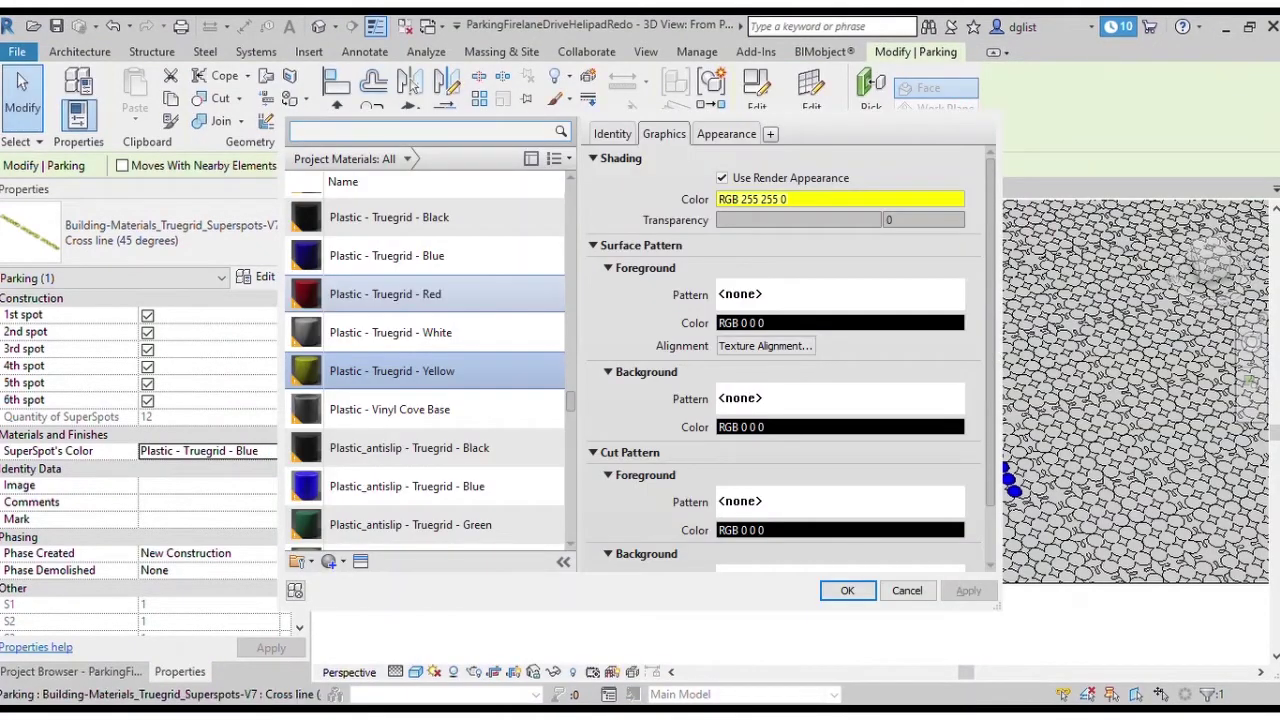
left_click(387, 256)
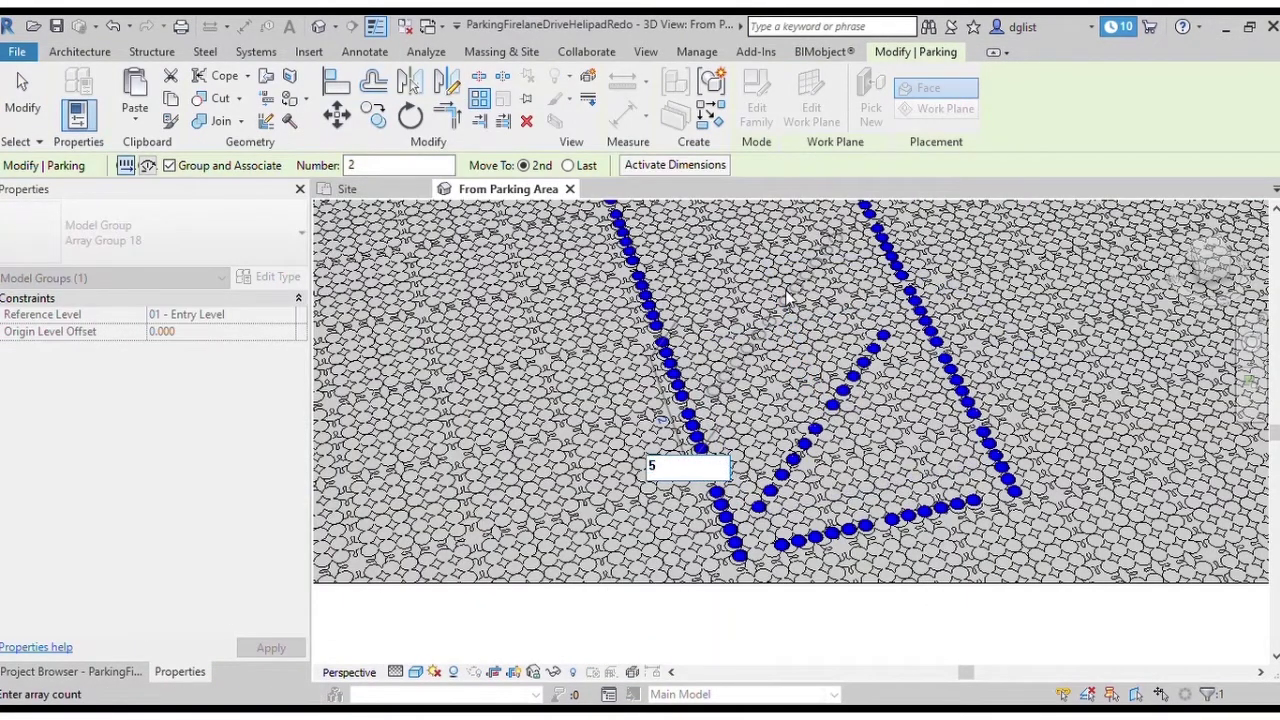
key("Return")
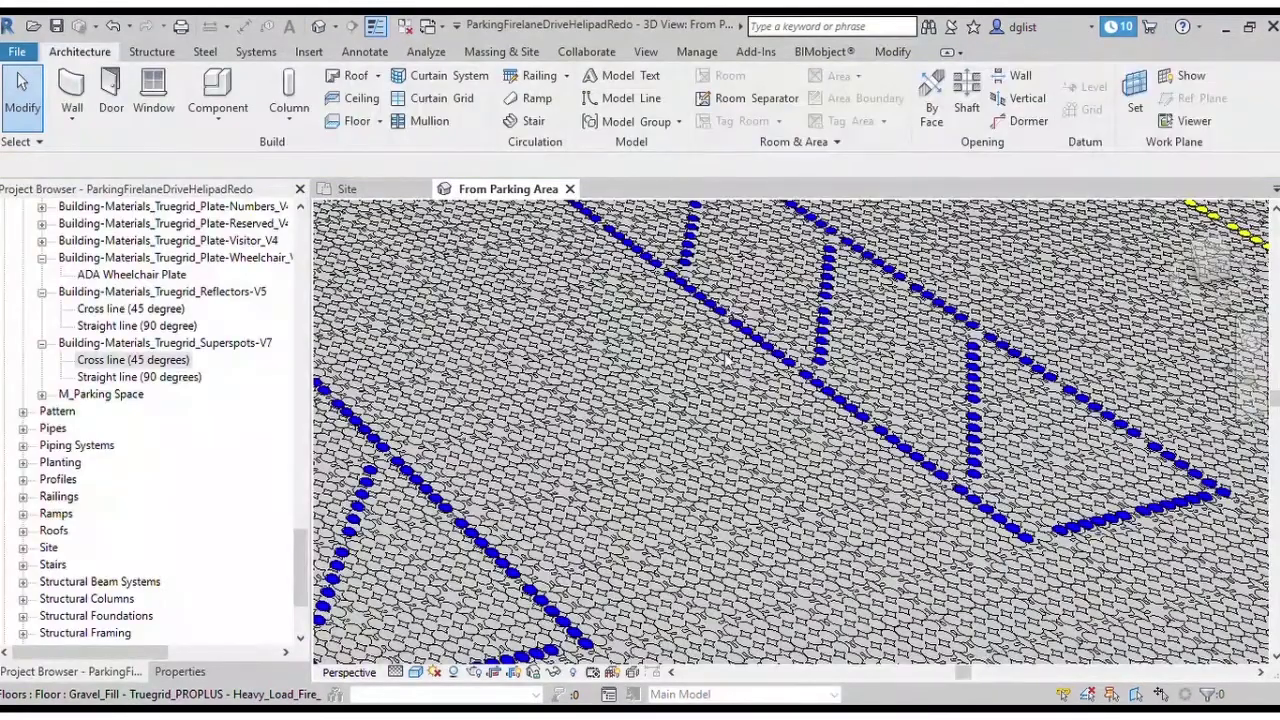
left_click_drag(300, 566, 300, 528)
Step: Place an ADA Wheelchair Plate on the pavers below the blue diagonal lines
left_click(90, 499)
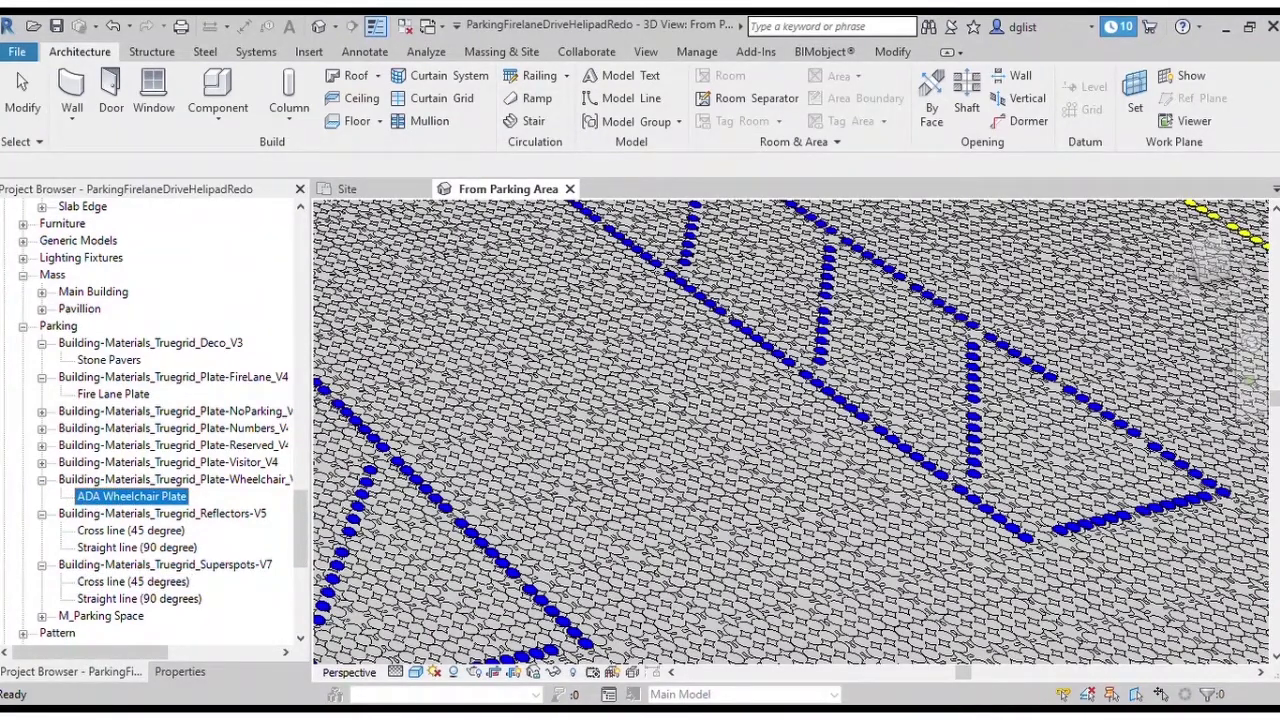
left_click_drag(790, 570, 775, 565)
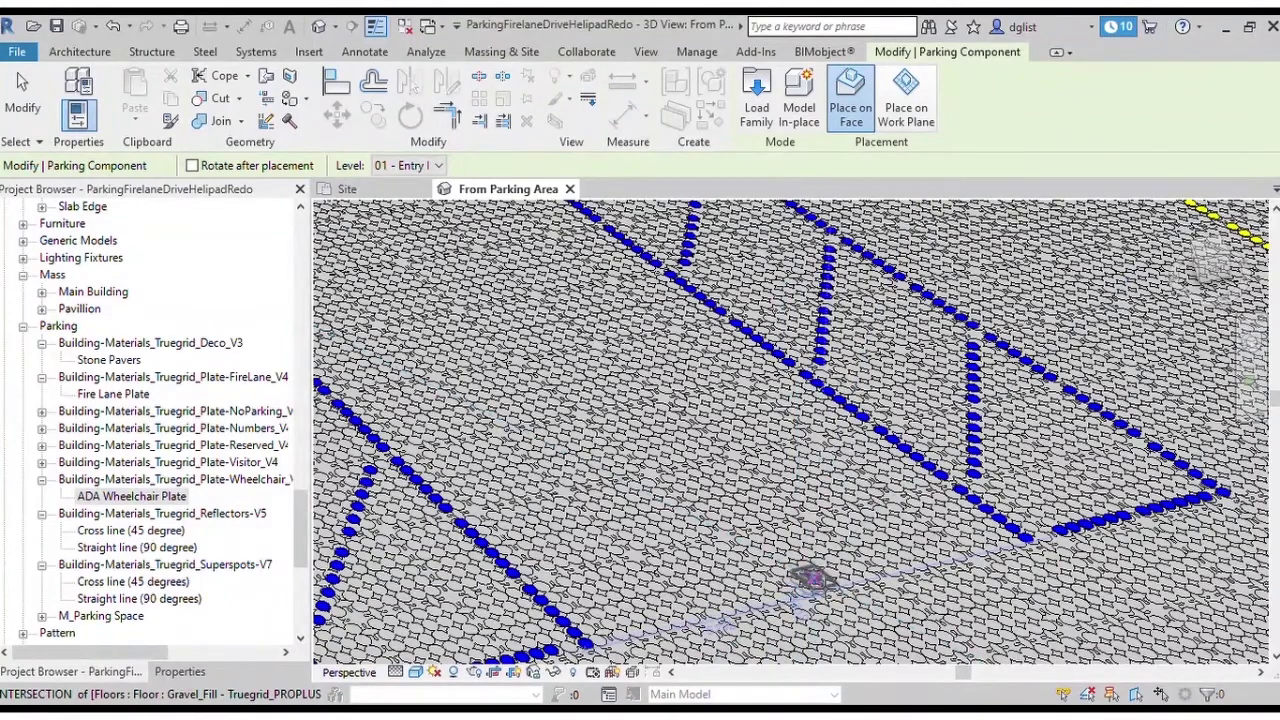
left_click(820, 585)
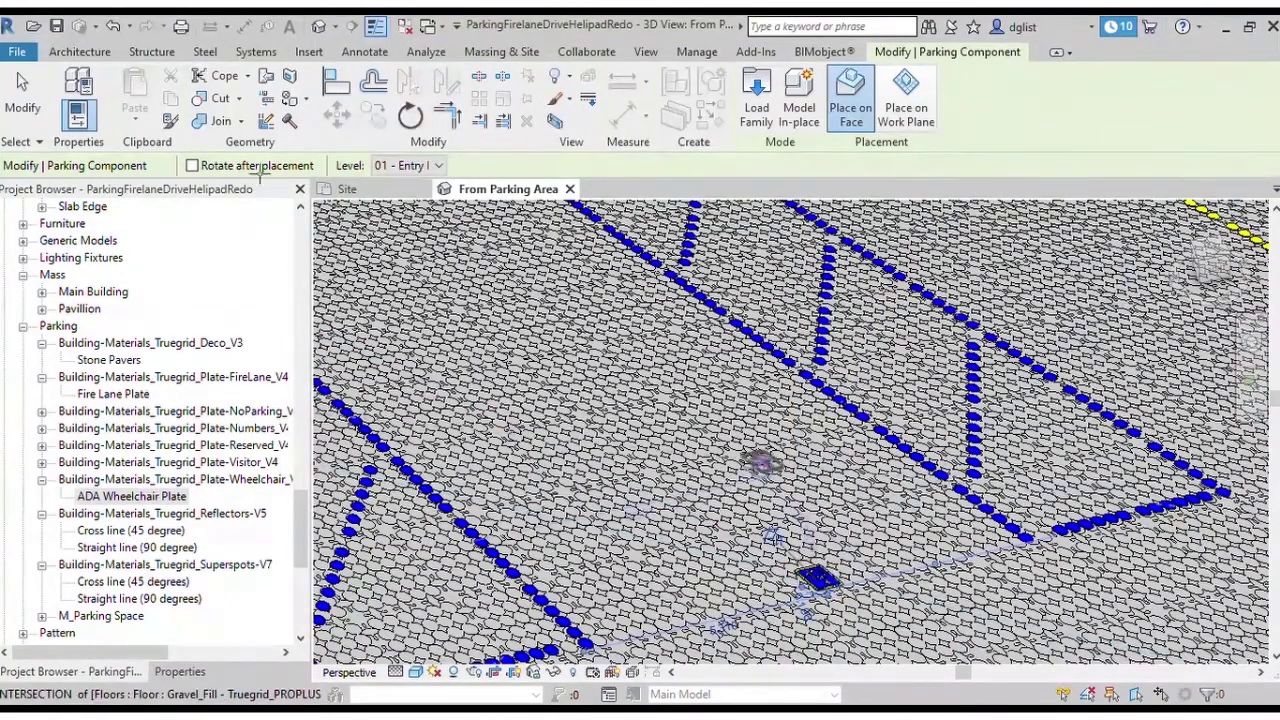
key("Escape")
Step: Rotate the ADA Wheelchair Plate by 180 degrees
left_click(820, 588)
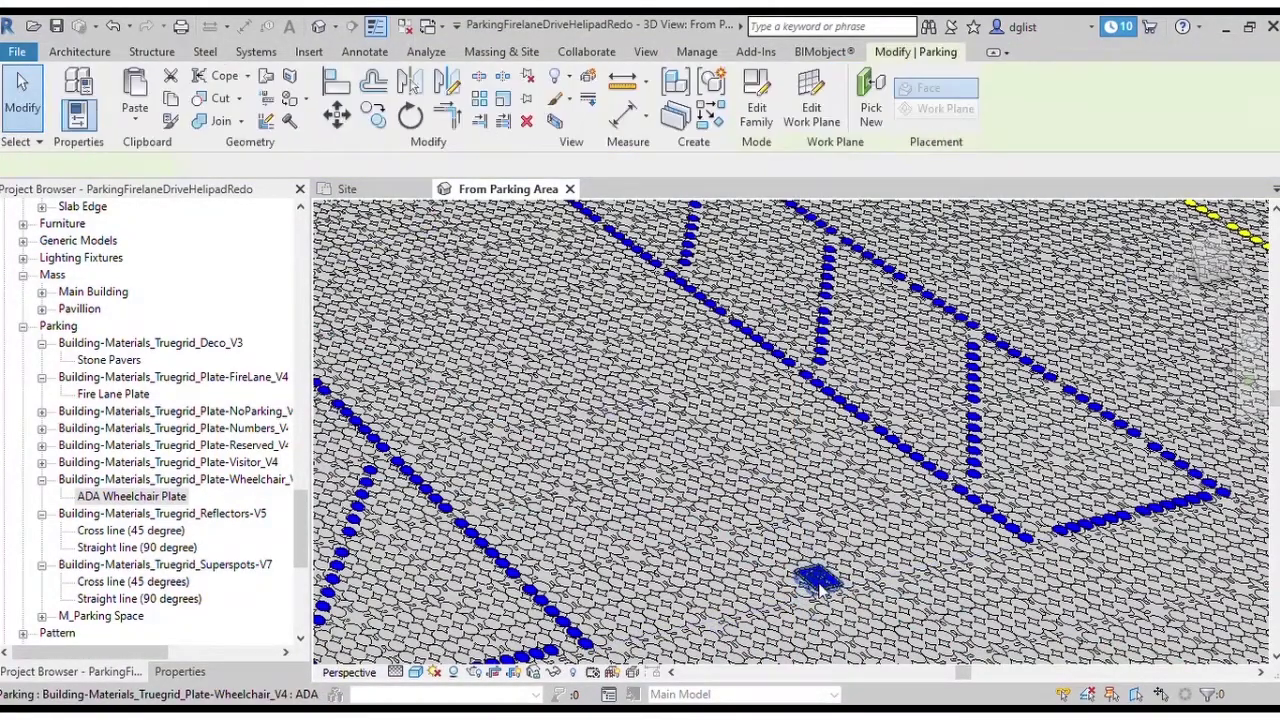
left_click(410, 116)
type("180")
key("Return")
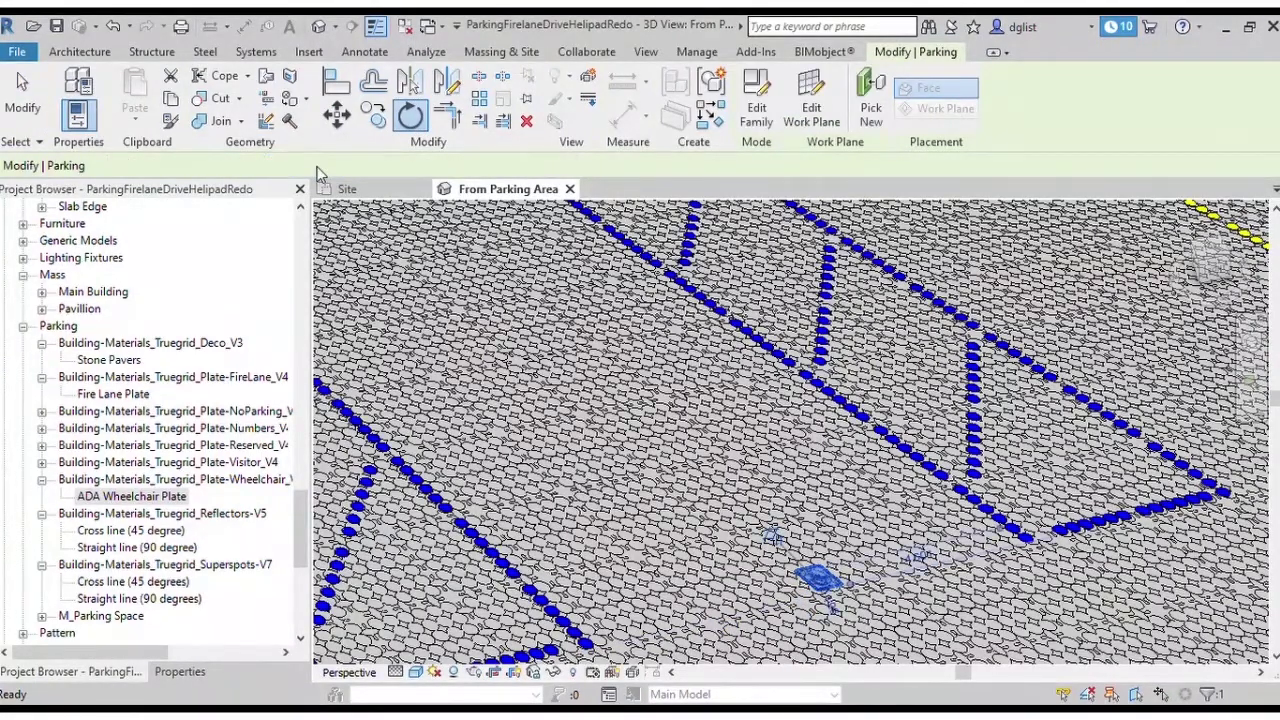
left_click(24, 100)
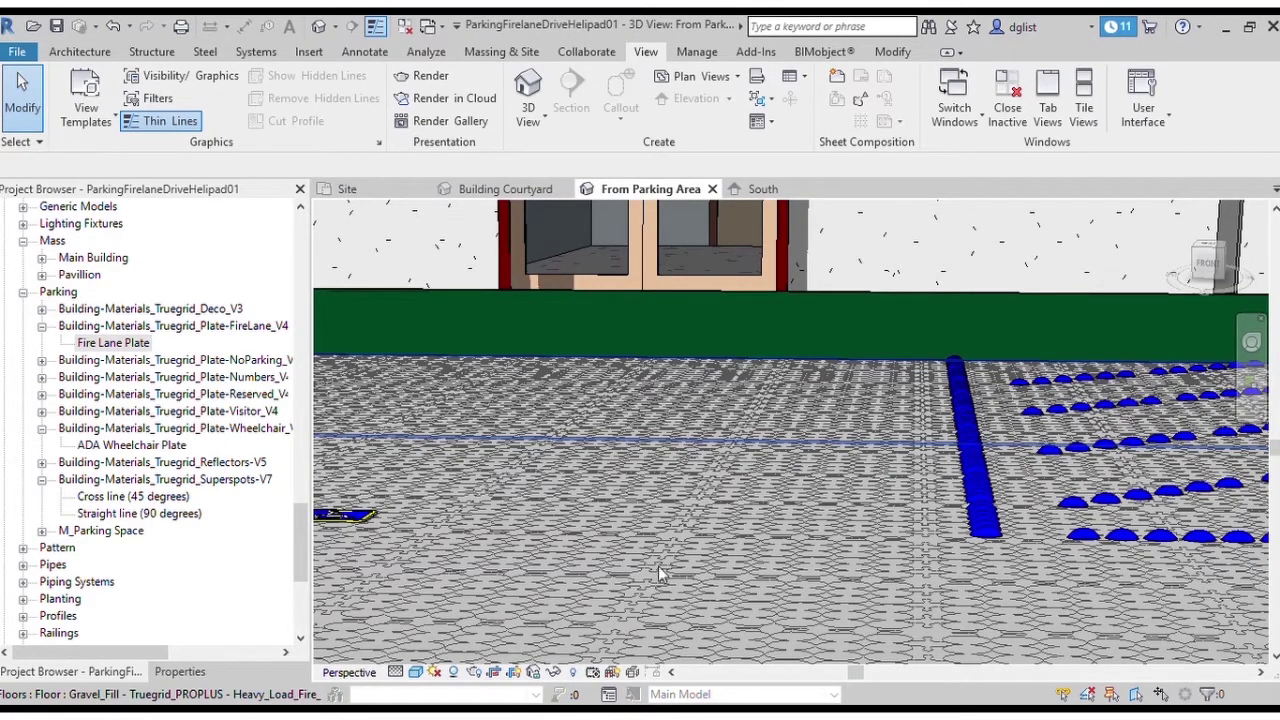
Step: In the Site plan, zoom to the grass edge and place a Fire Lane Plate on the green pavers
left_click(347, 189)
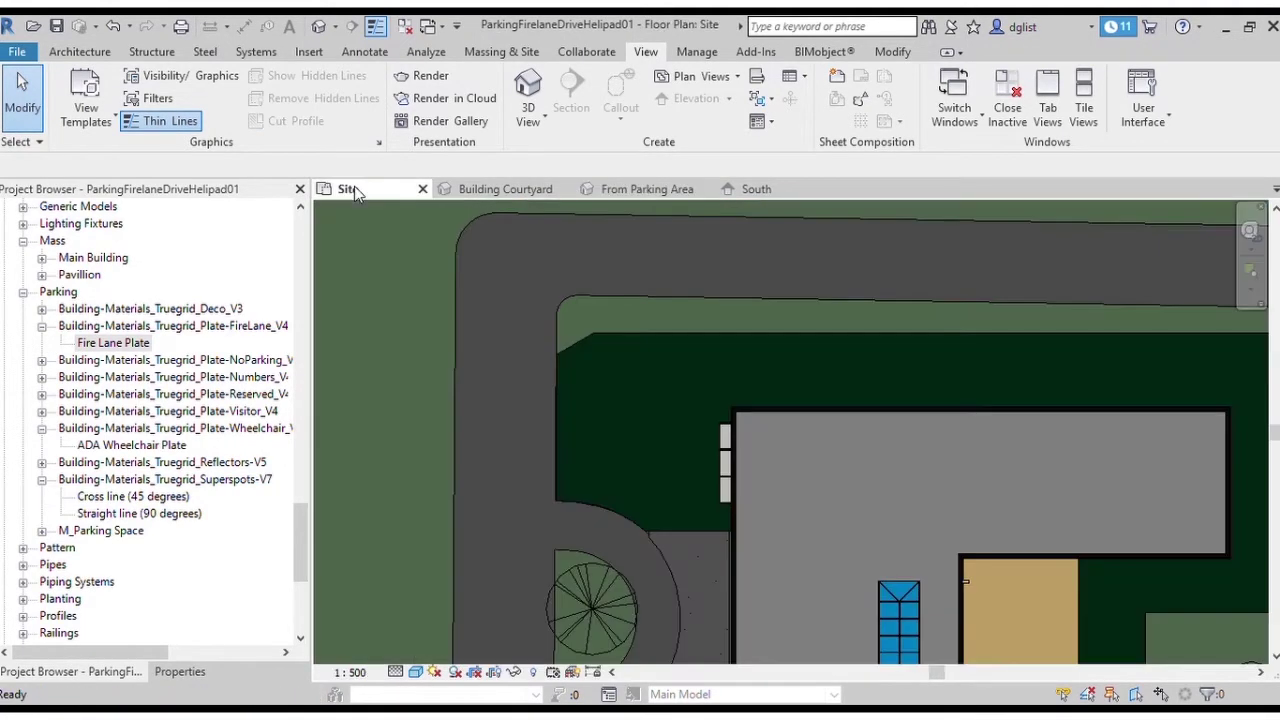
left_click(1250, 231)
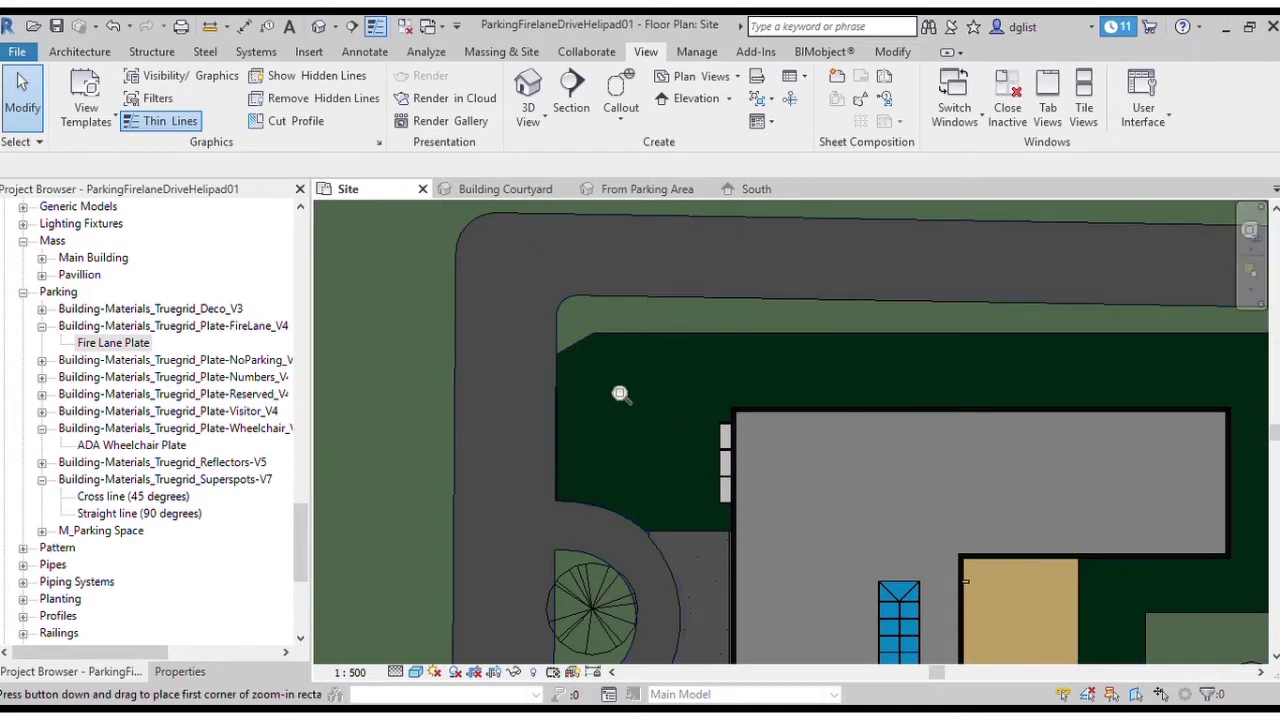
left_click_drag(580, 383, 562, 362)
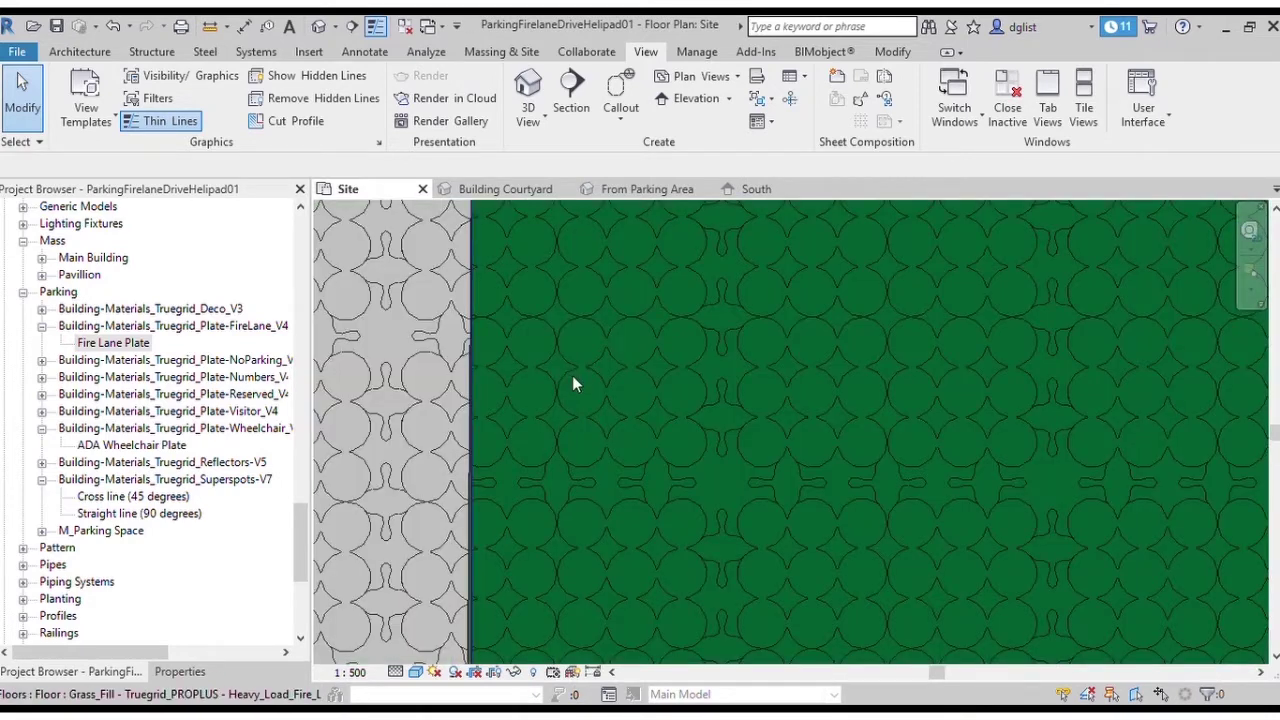
left_click(89, 345)
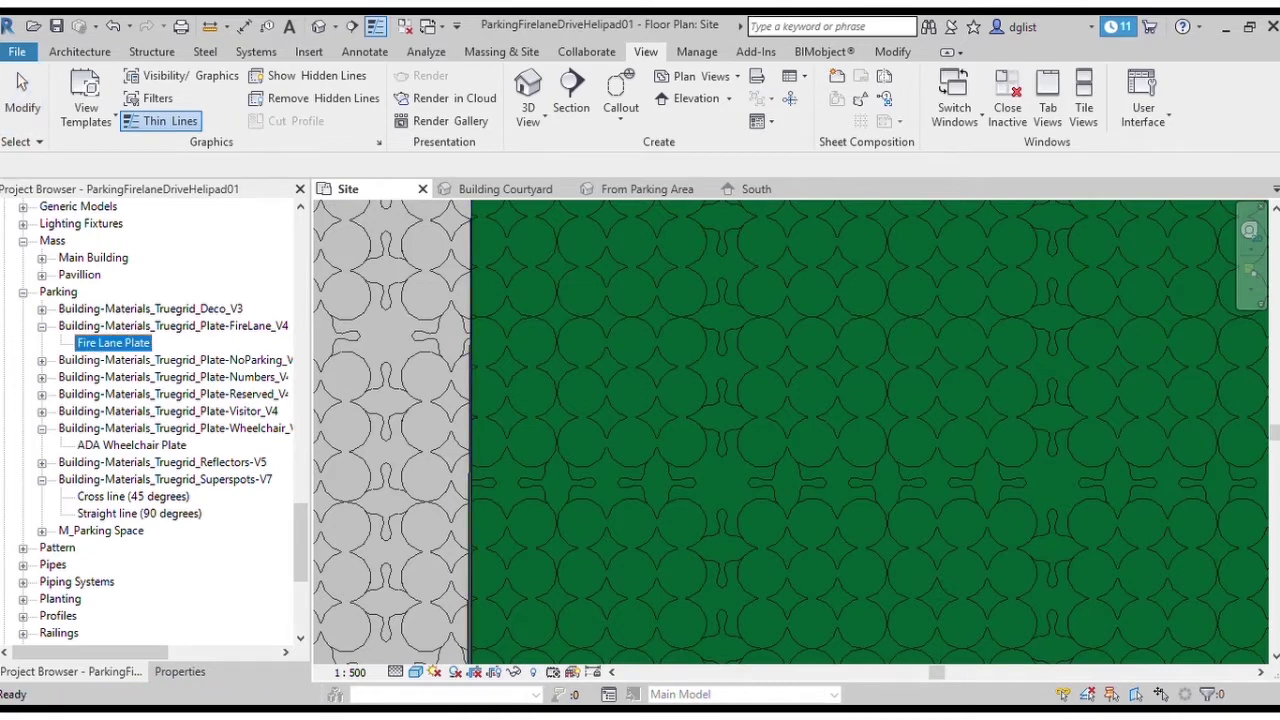
left_click_drag(113, 343, 570, 316)
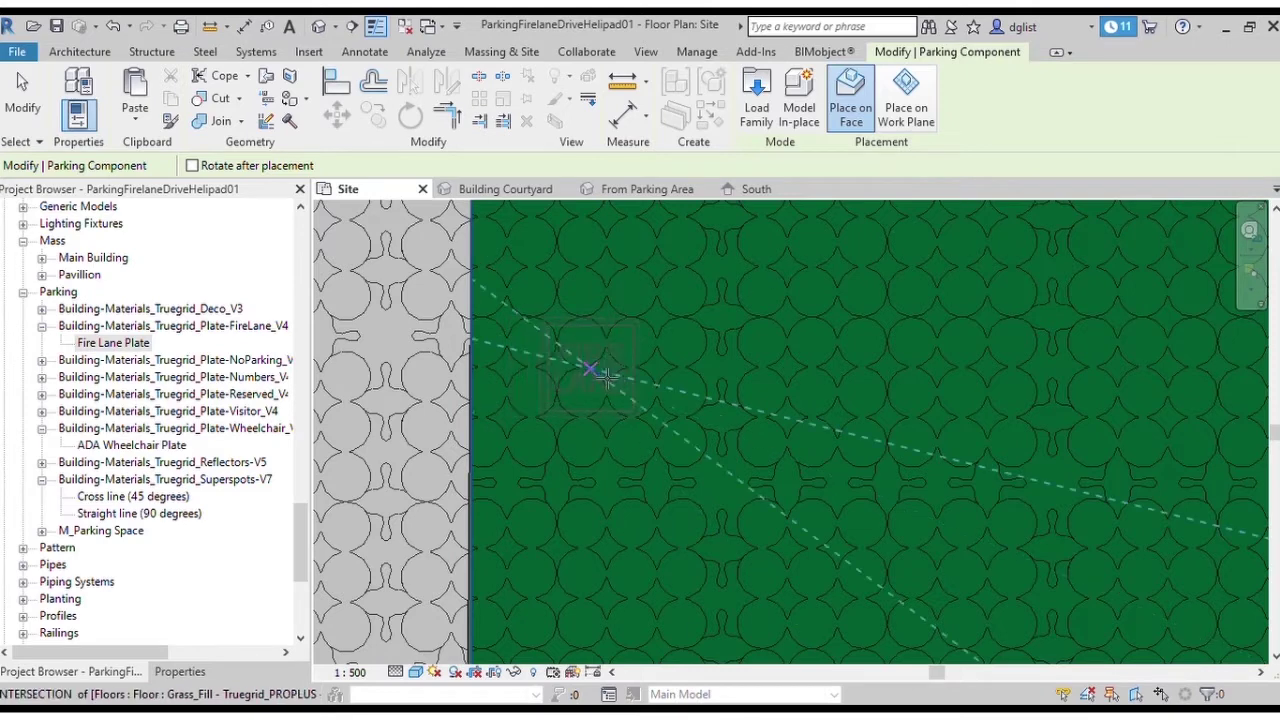
left_click(621, 376)
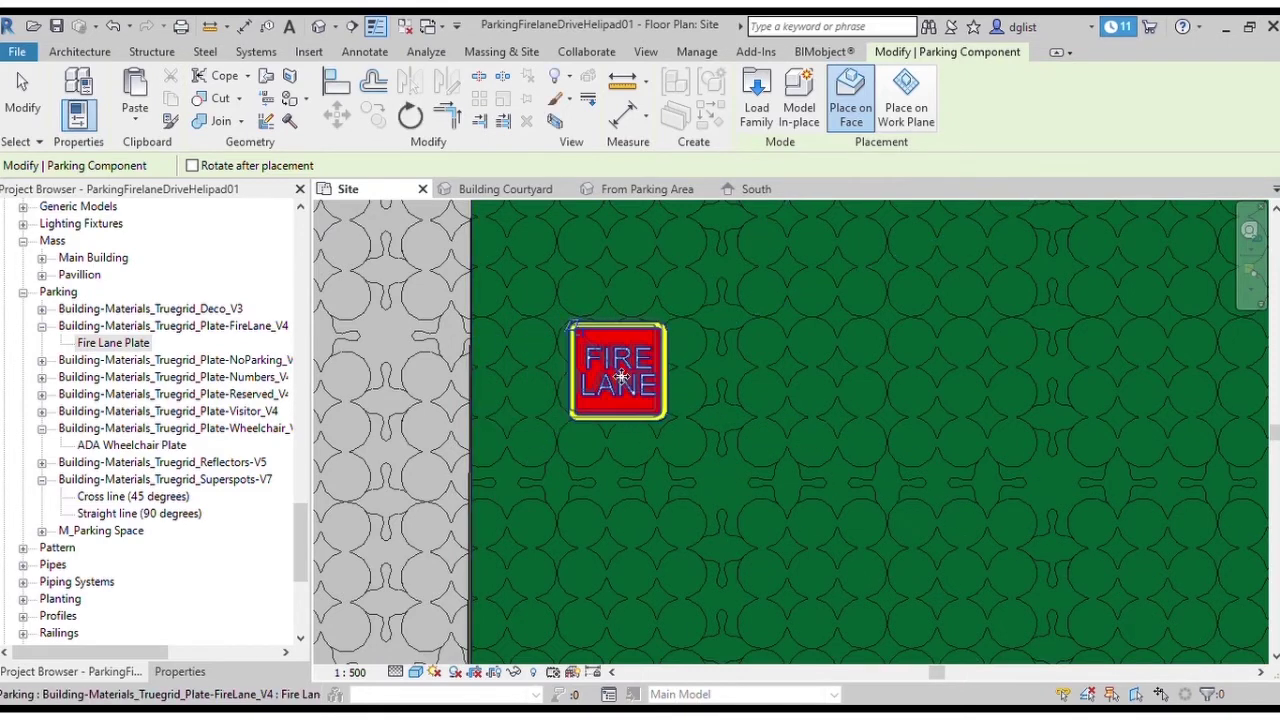
Step: Rotate the Fire Lane Plate by -90 degrees
left_click(410, 116)
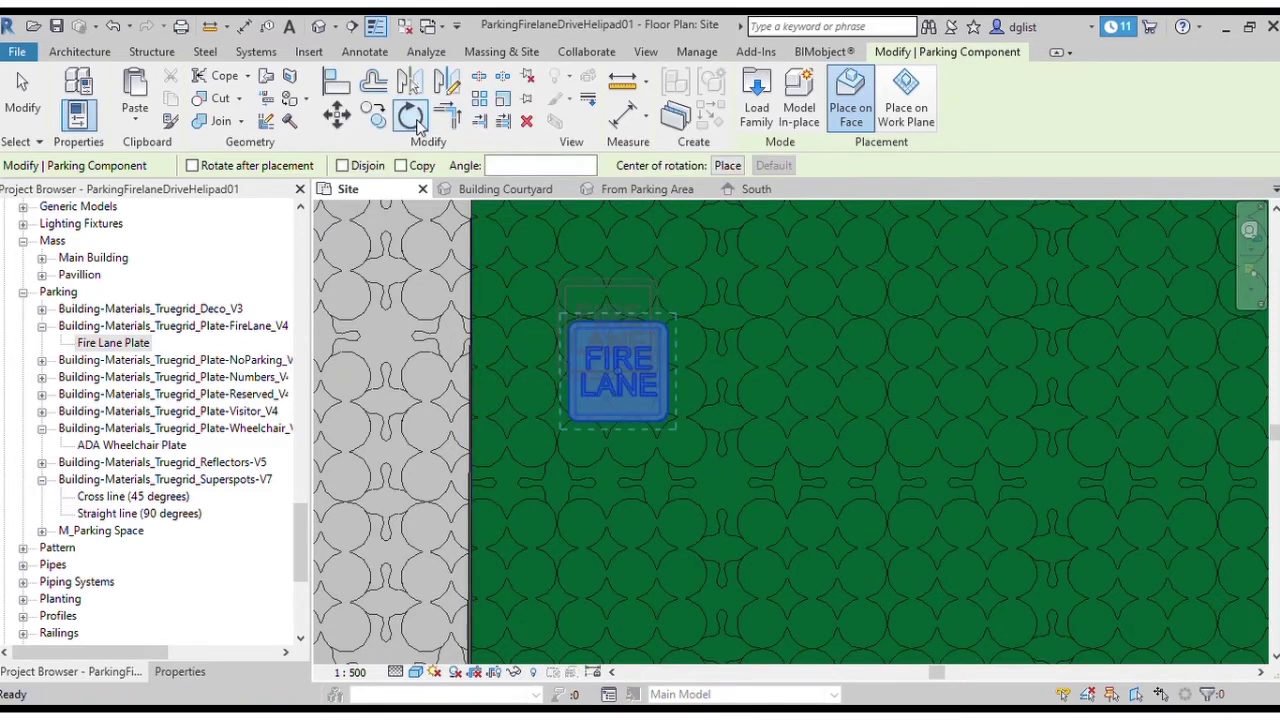
left_click(508, 168)
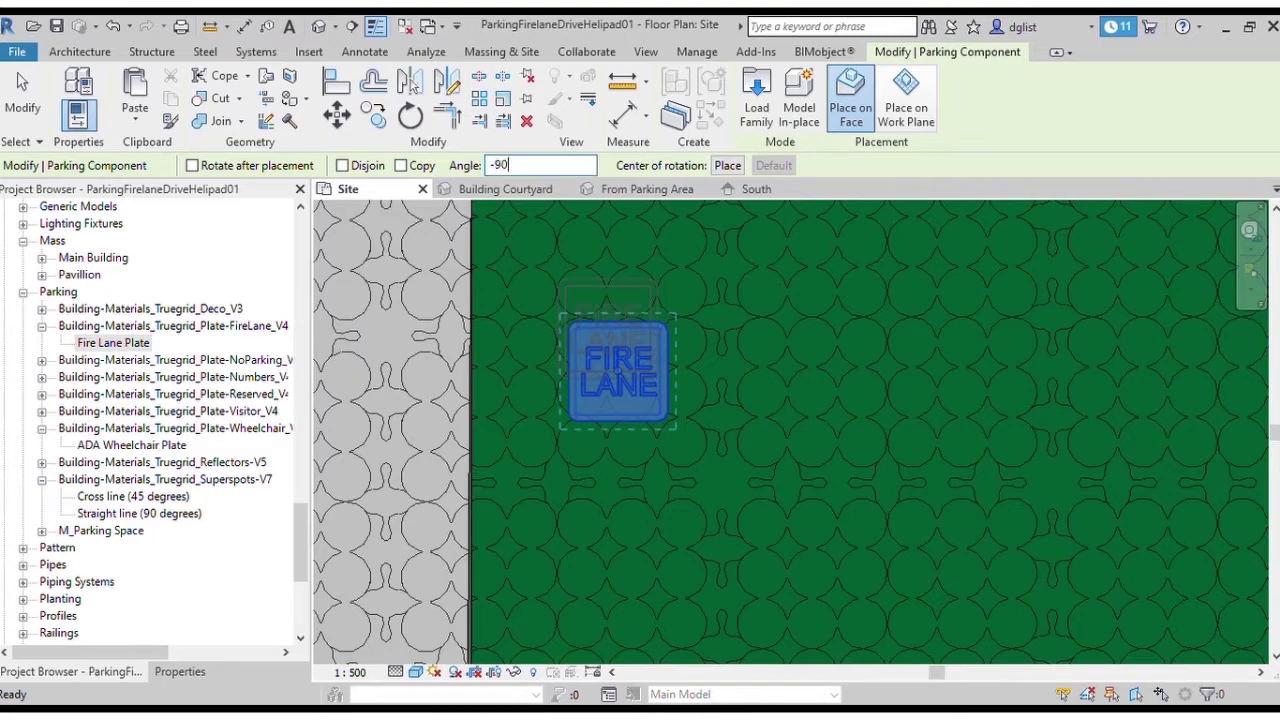
type("-90")
key("Return")
left_click(645, 51)
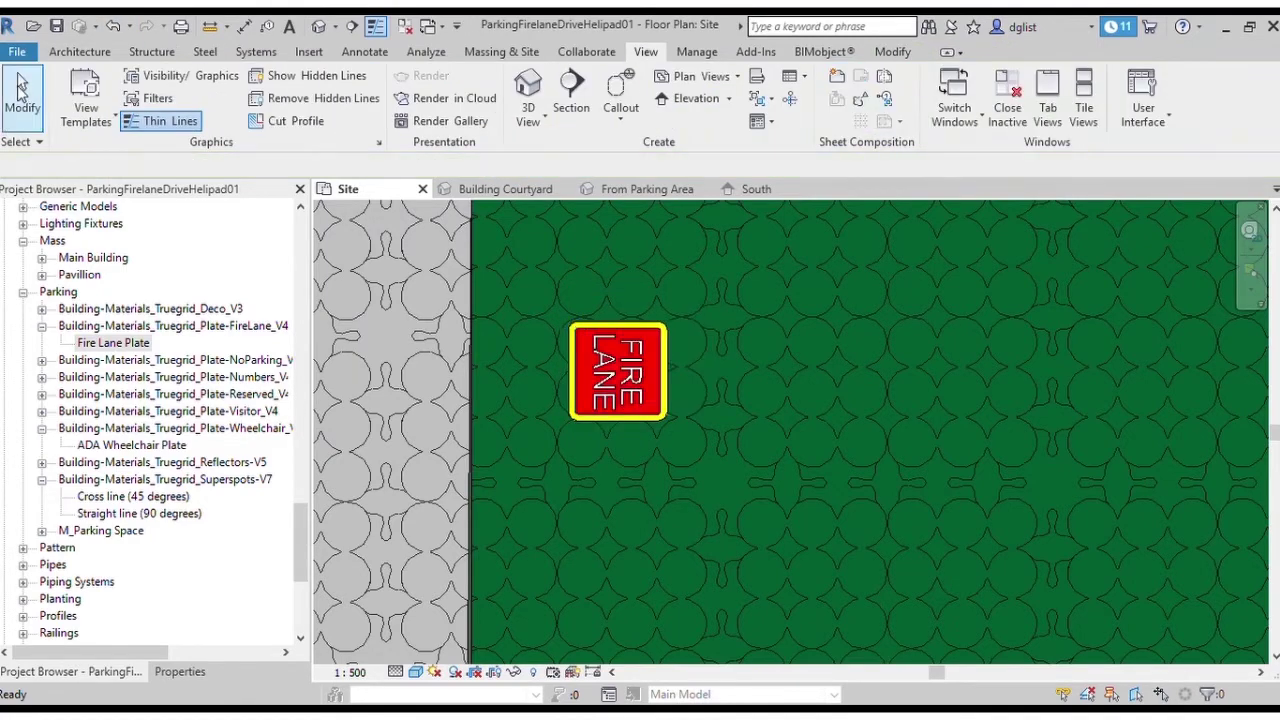
Step: In the From Parking Area 3D view, lay a Stone Pavers row across the fire-lane floor
left_click(651, 189)
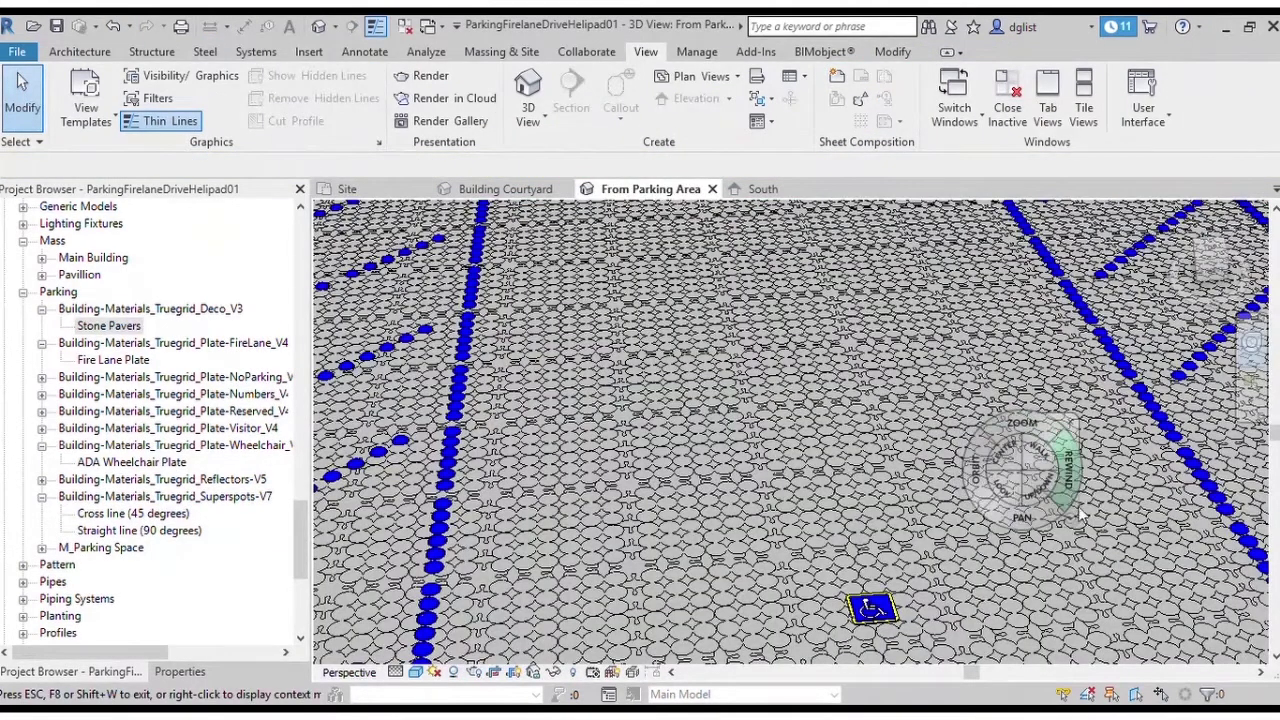
scroll(1037, 521, "down", 3)
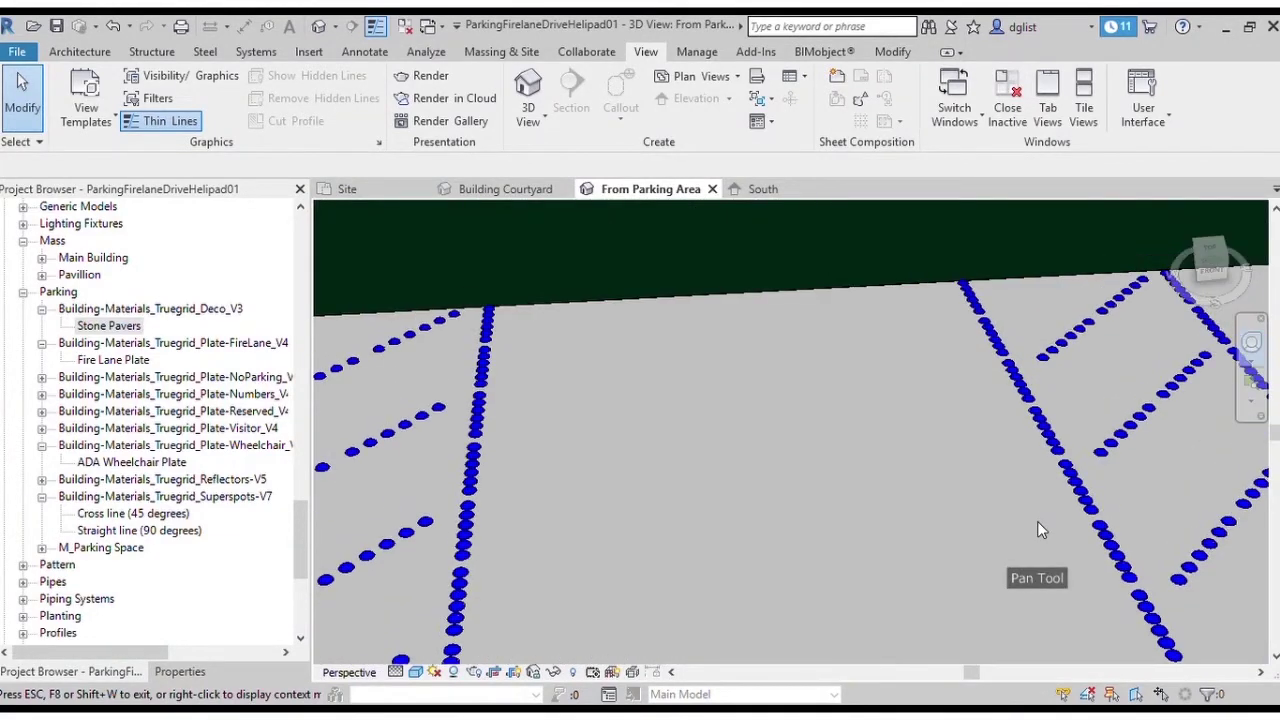
scroll(1040, 536, "down", 2)
scroll(1040, 540, "down", 6)
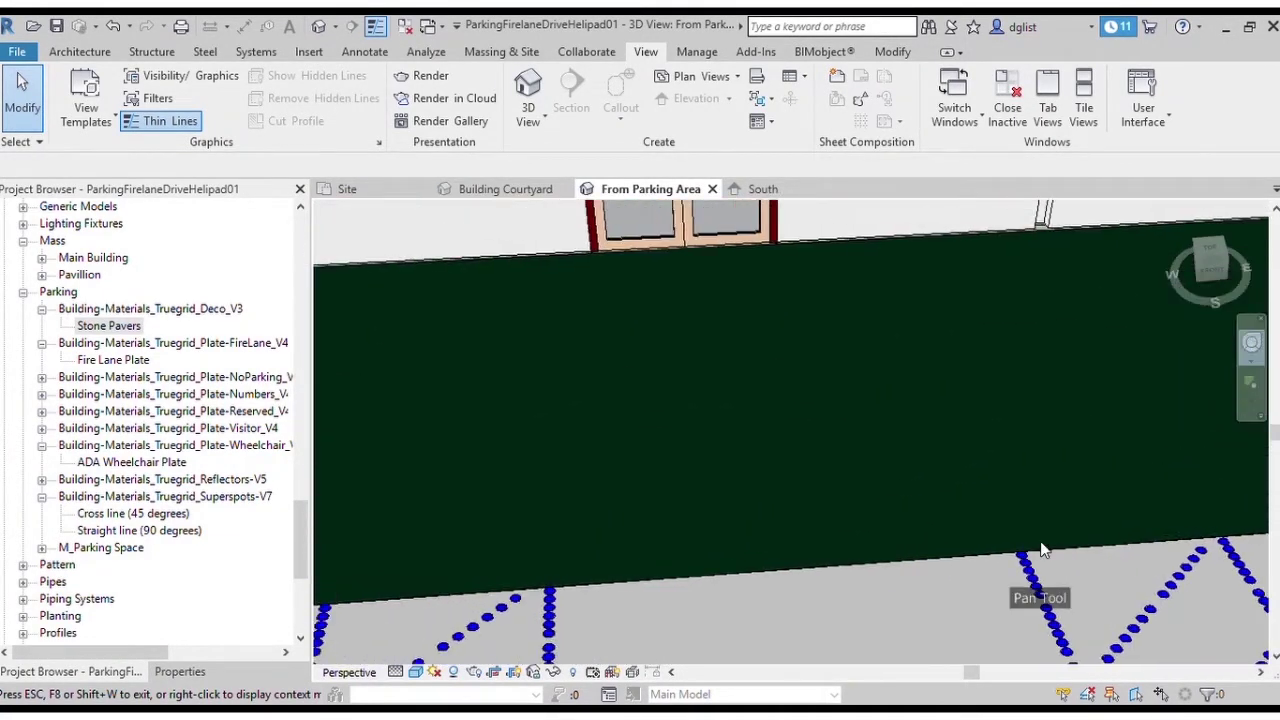
scroll(1042, 546, "down", 3)
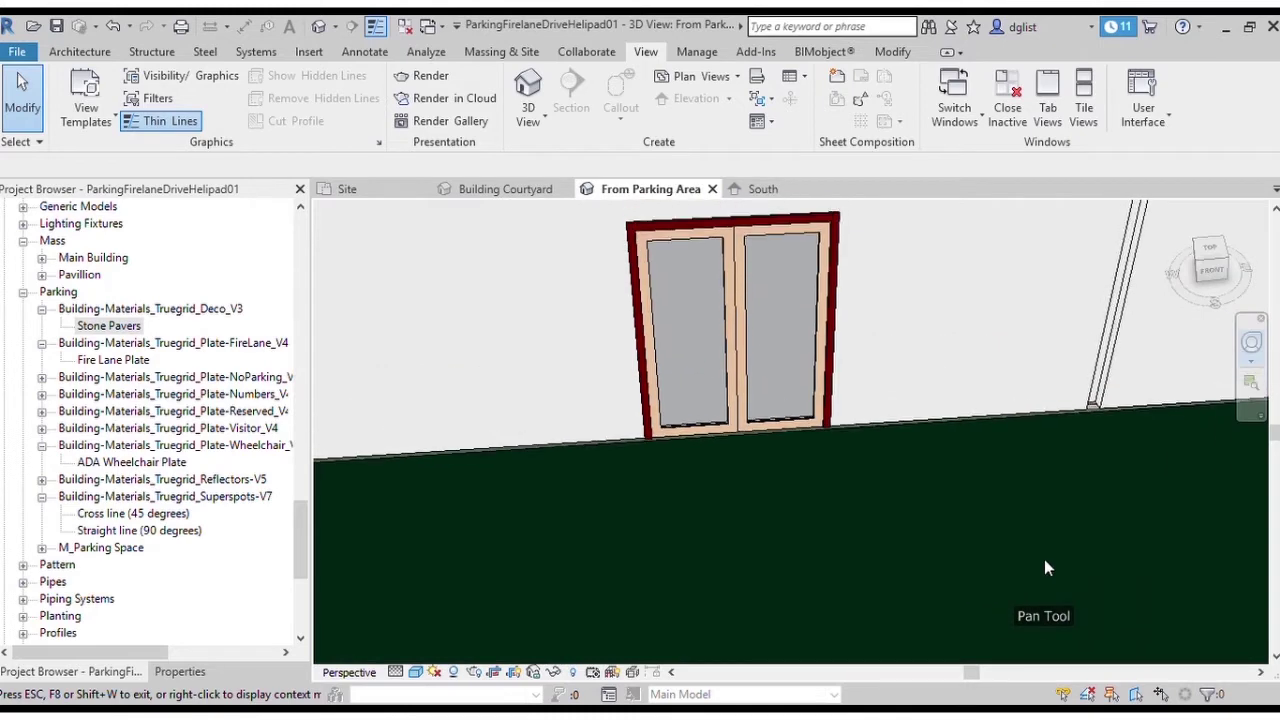
scroll(1044, 558, "up", 5)
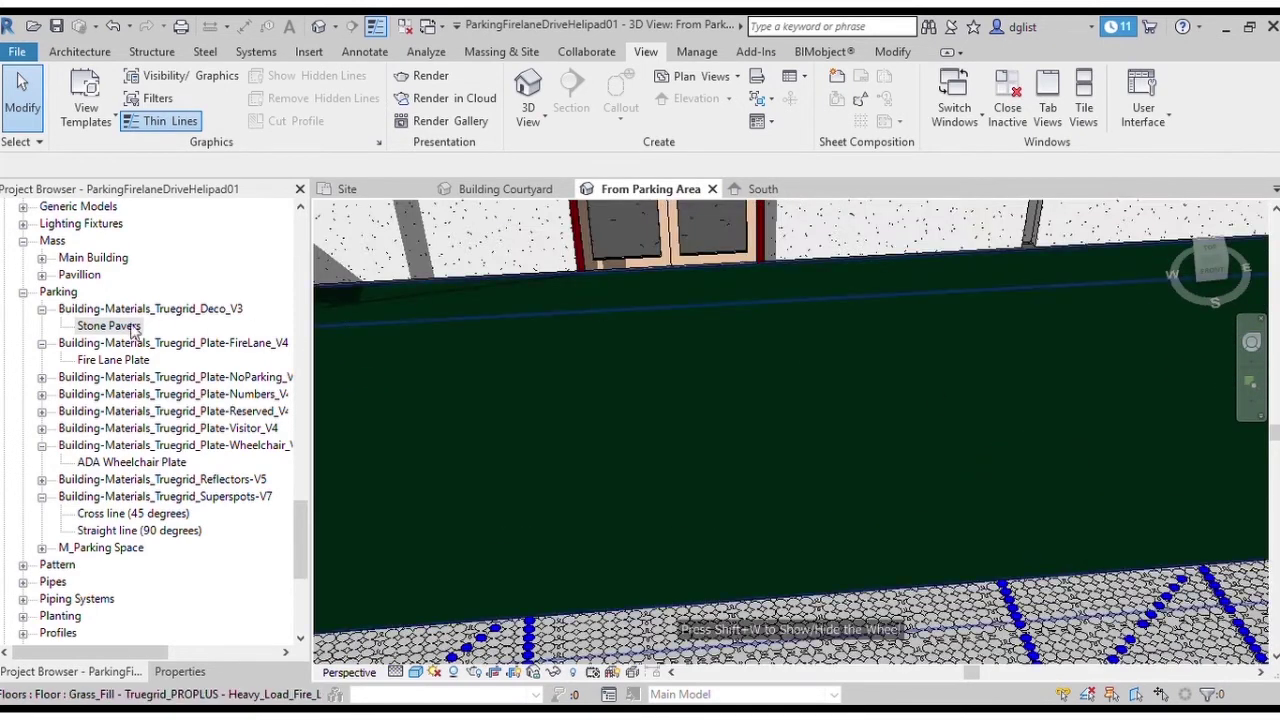
left_click(88, 330)
left_click_drag(668, 262, 680, 277)
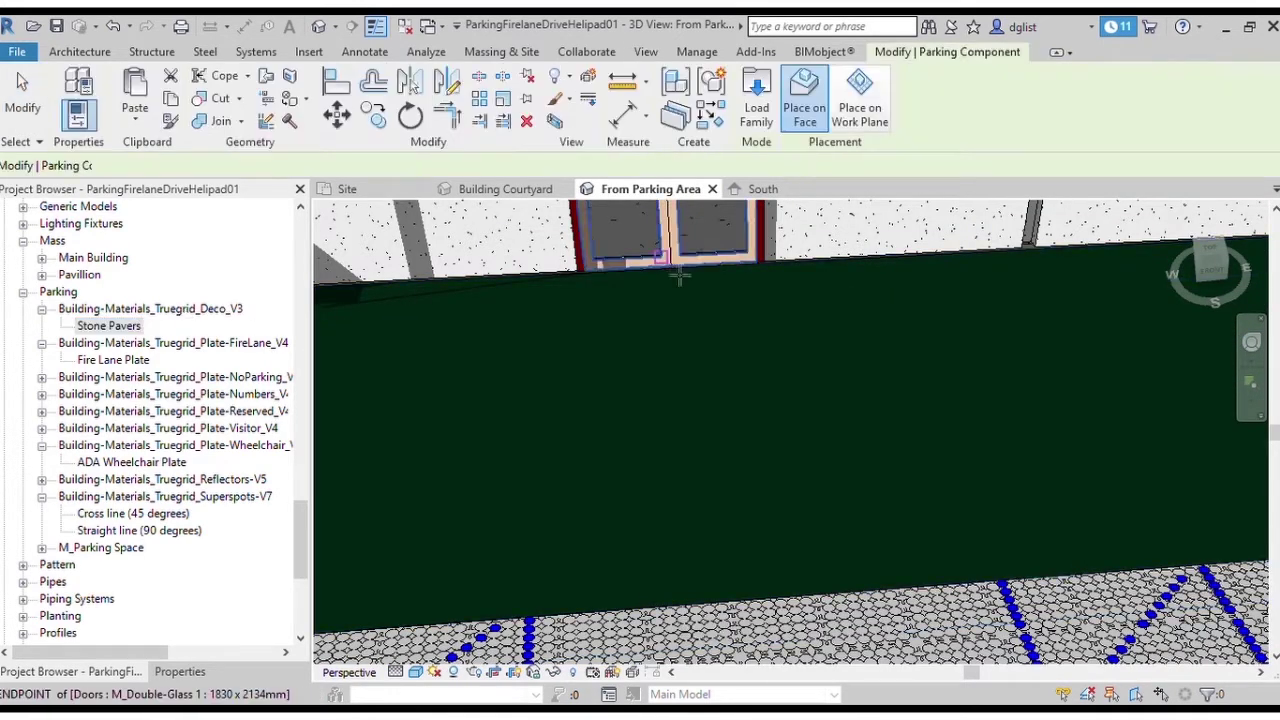
left_click(740, 560)
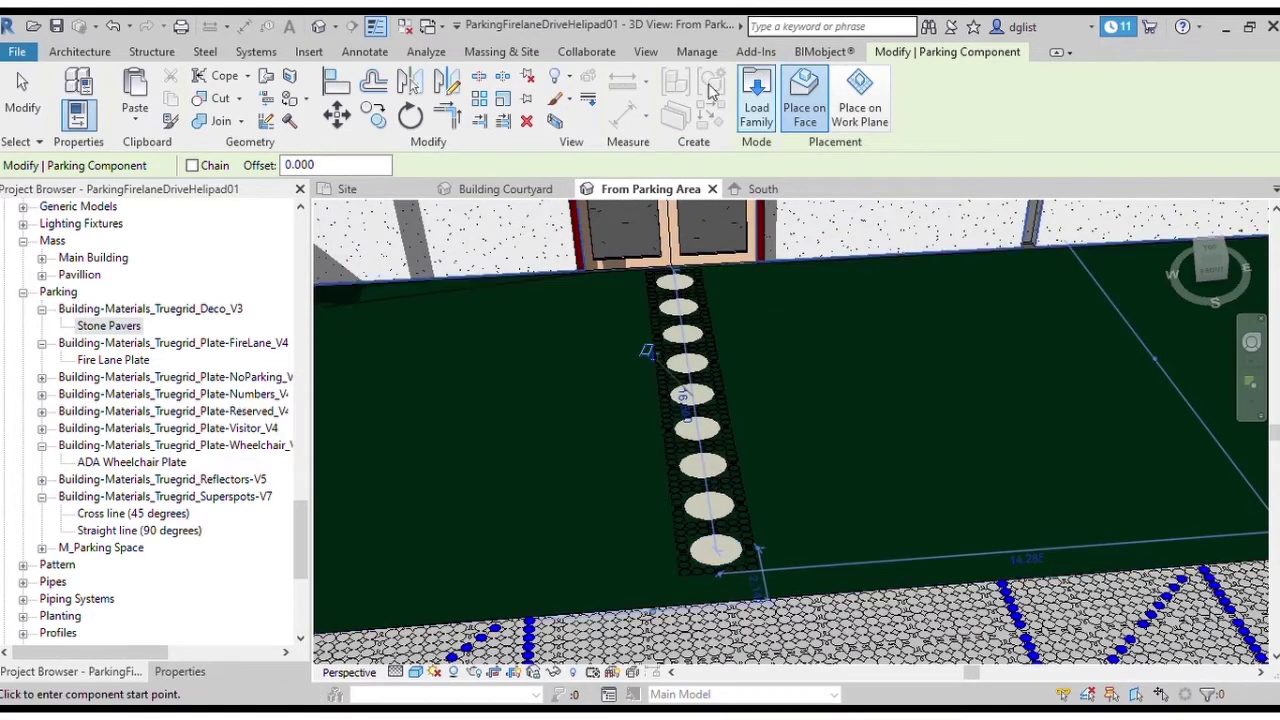
key("Escape")
Step: Uncheck Round shape so the nine Deco pavers become square
left_click(180, 671)
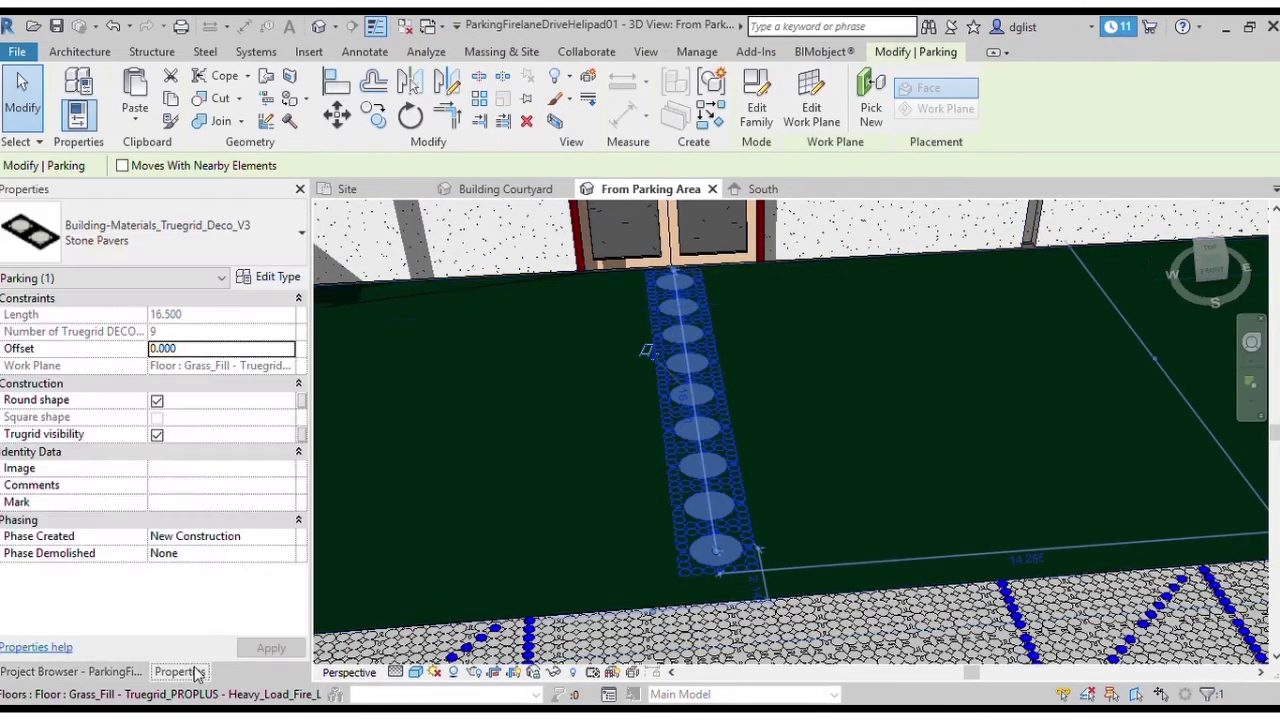
left_click(157, 400)
left_click(157, 433)
Step: Zoom and pan in 3D to inspect the square paver grid and parking lot
key("Escape")
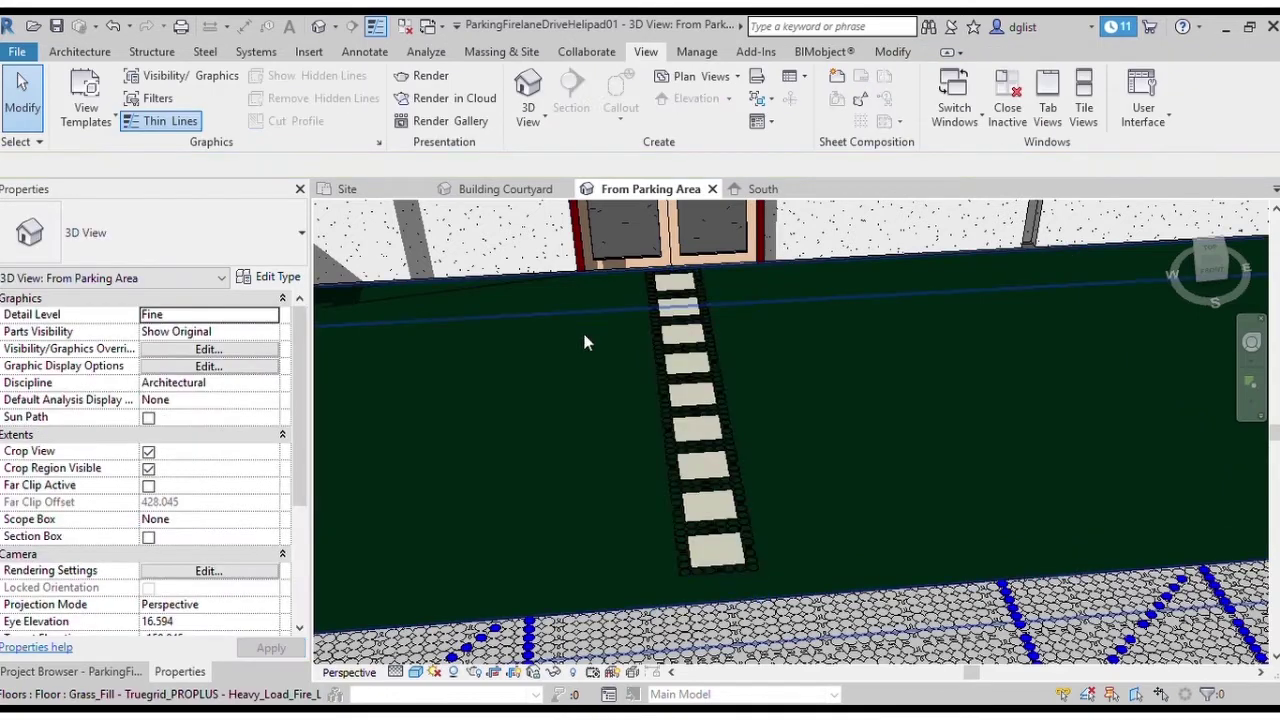
scroll(698, 560, "up", 5)
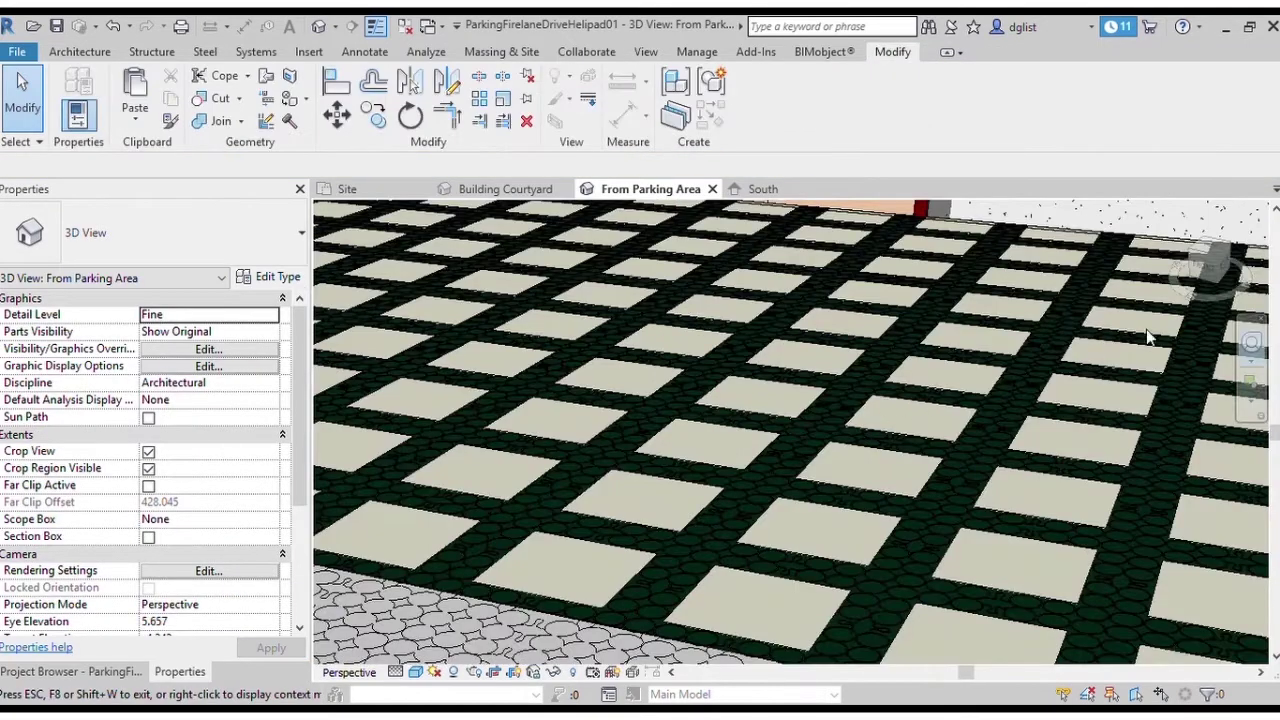
mouse_move(1198, 284)
left_mouse_down()
mouse_move(1127, 289)
mouse_move(1120, 340)
left_mouse_up()
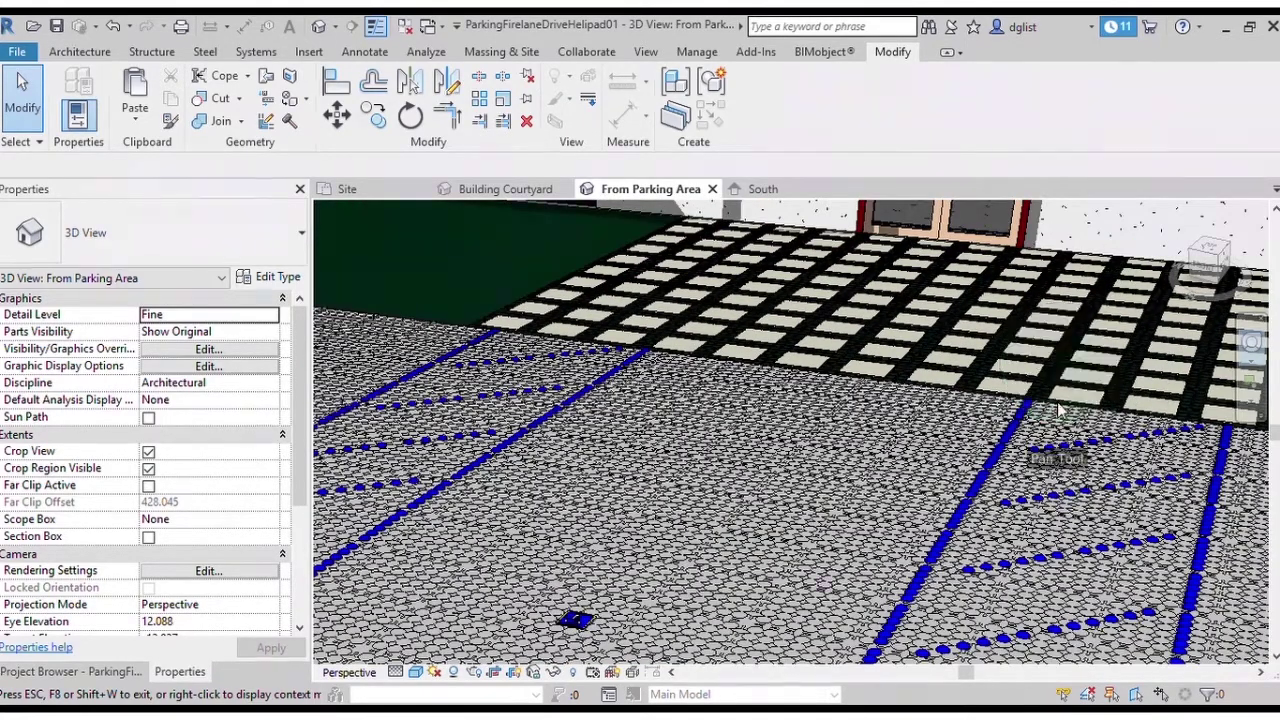
left_click_drag(1058, 410, 980, 440)
Step: Switch to the Site plan and zoom region onto the dark-green square pad
key("ctrl+Tab")
key("z")
key("r")
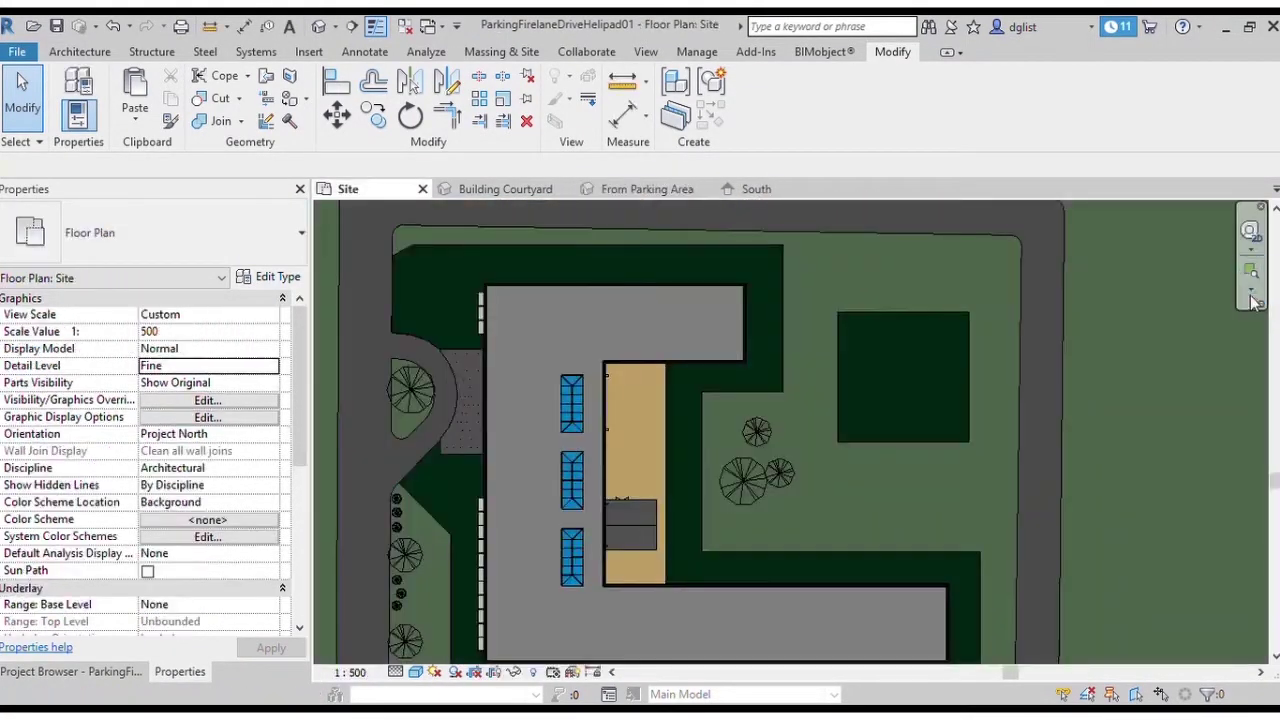
left_click_drag(835, 297, 904, 414)
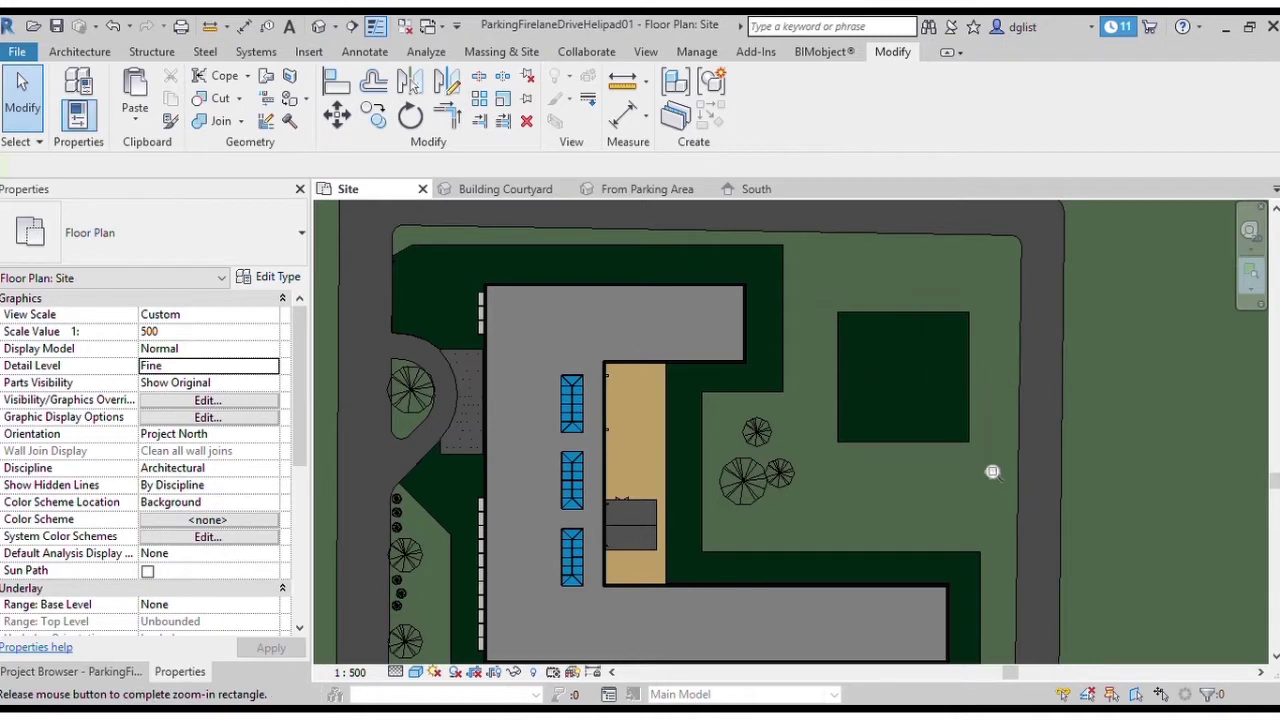
left_click_drag(993, 472, 987, 471)
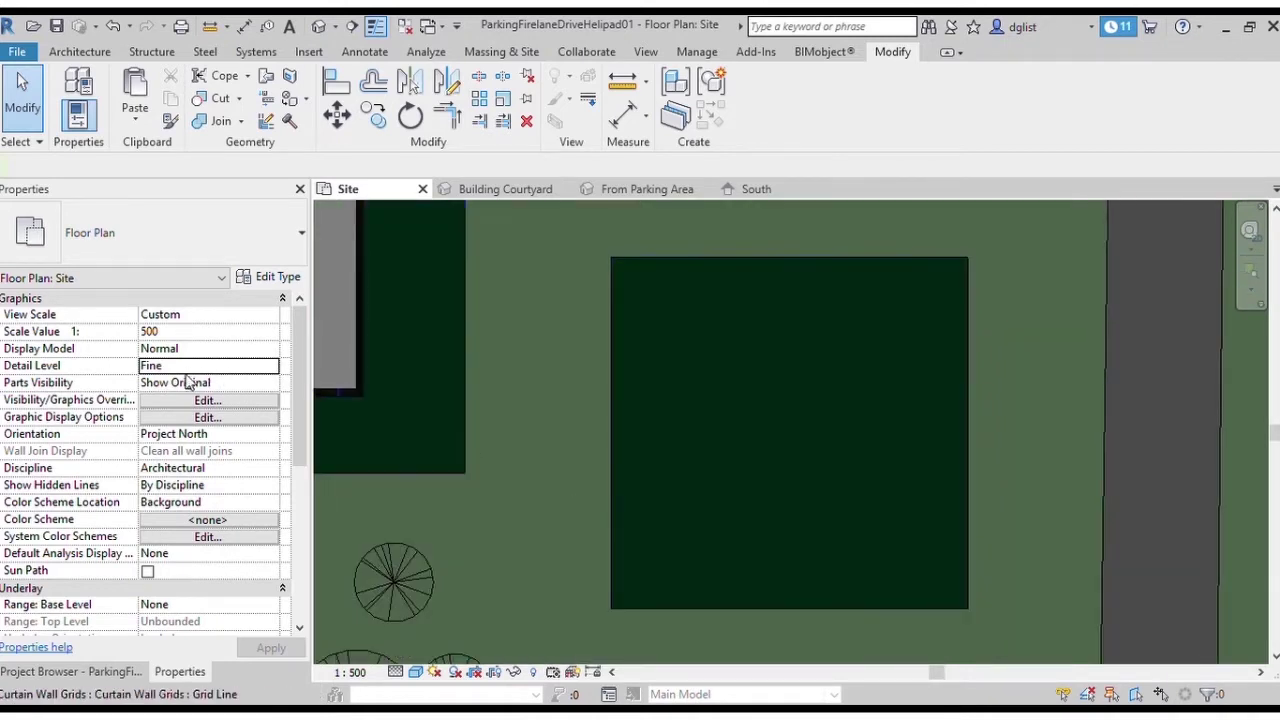
Step: Run a Reflectors-V5 Straight line (90 degree) from the pad's lower-left to lower-right corner
left_click(70, 671)
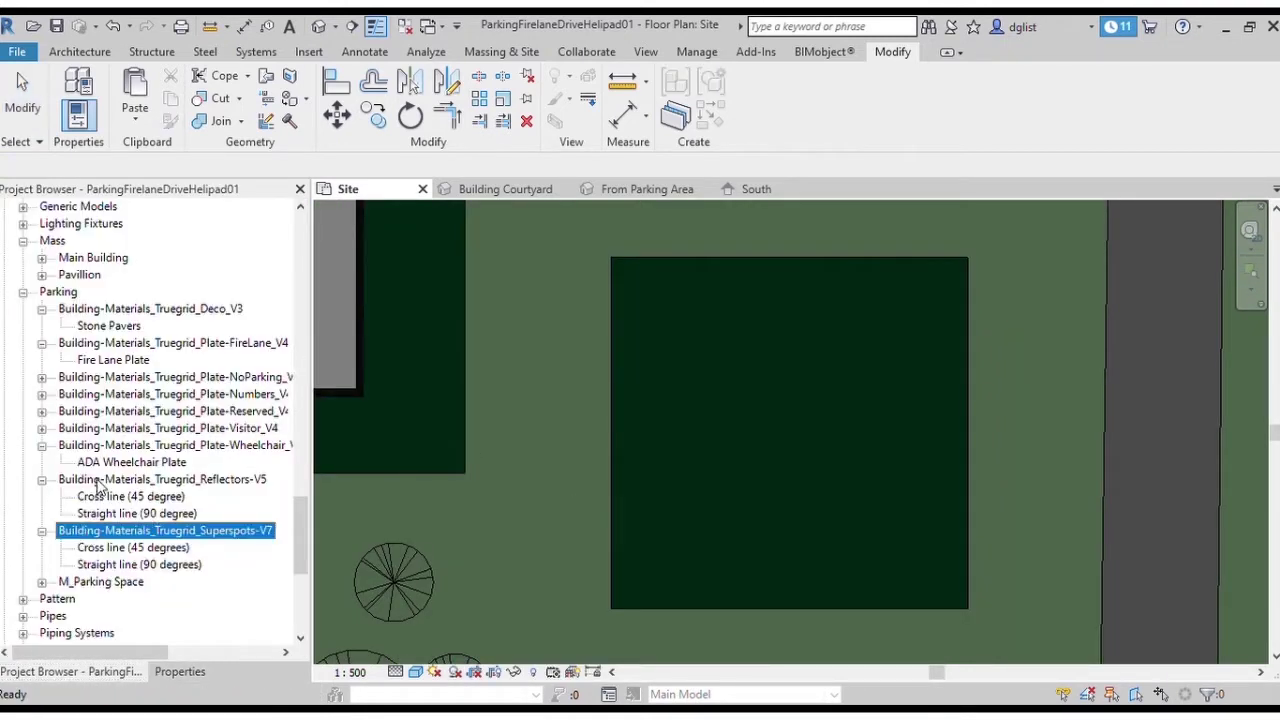
left_click(100, 515)
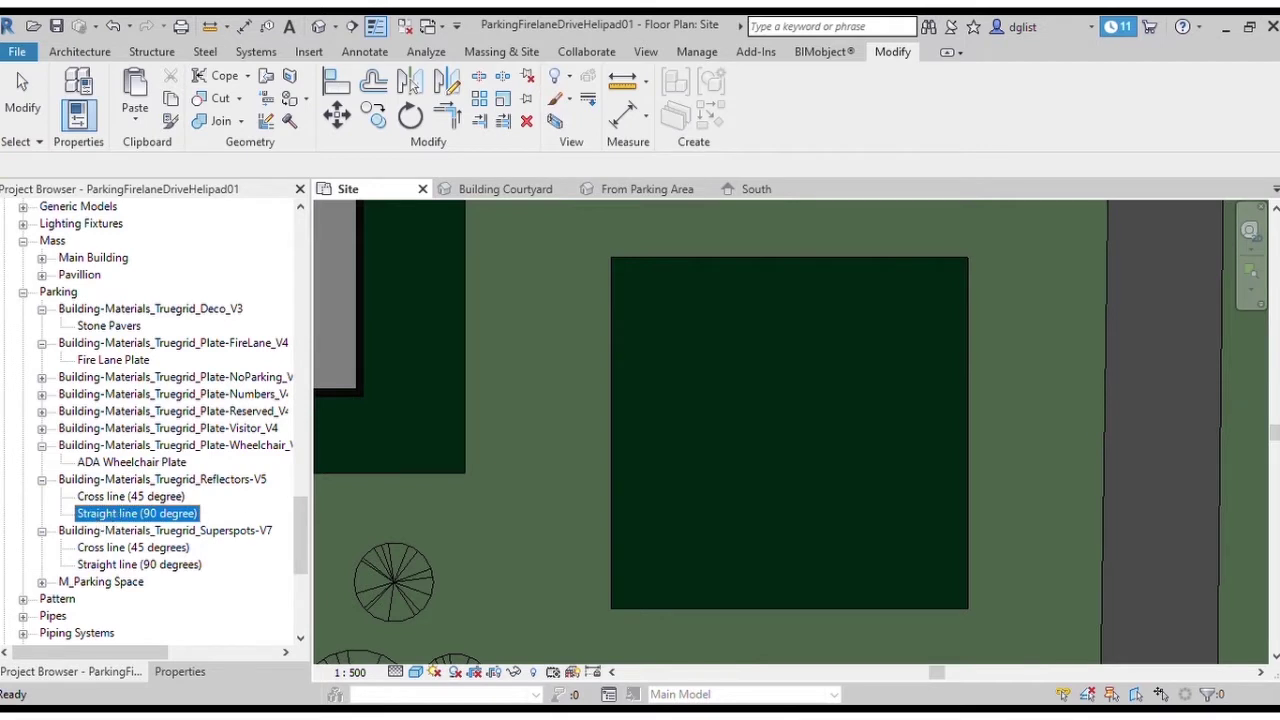
left_click_drag(605, 606, 623, 621)
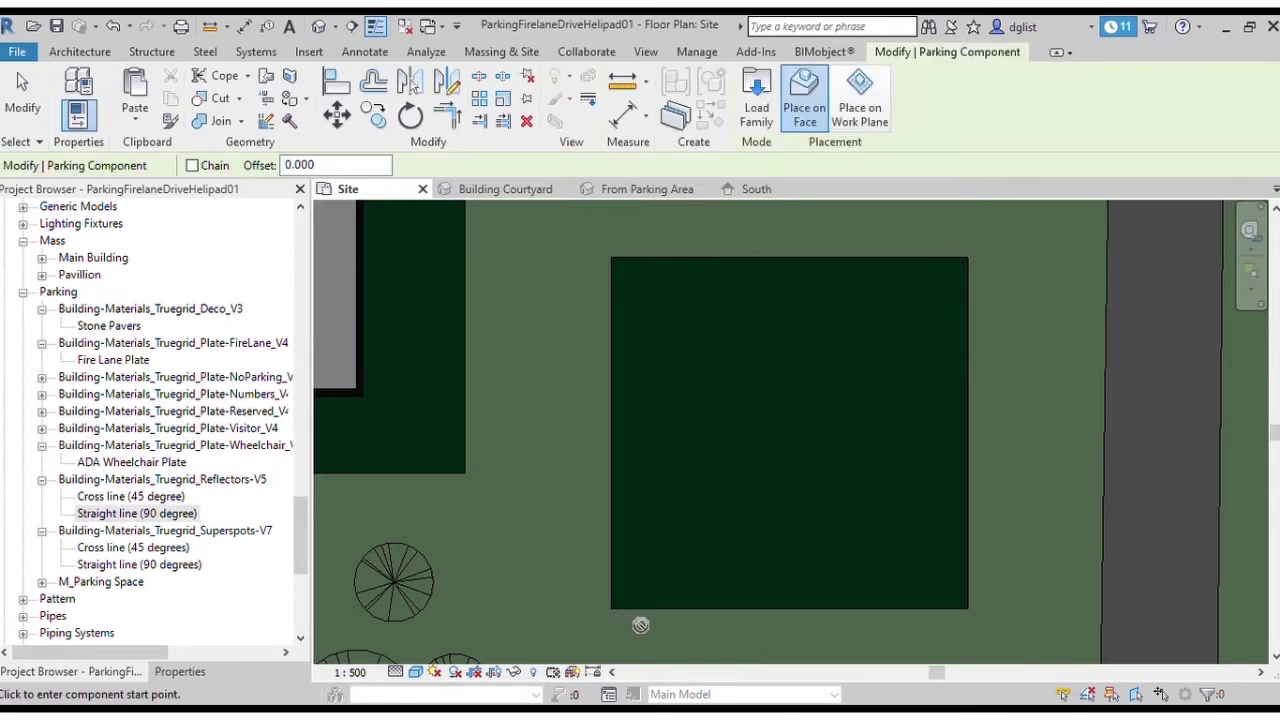
left_click(613, 607)
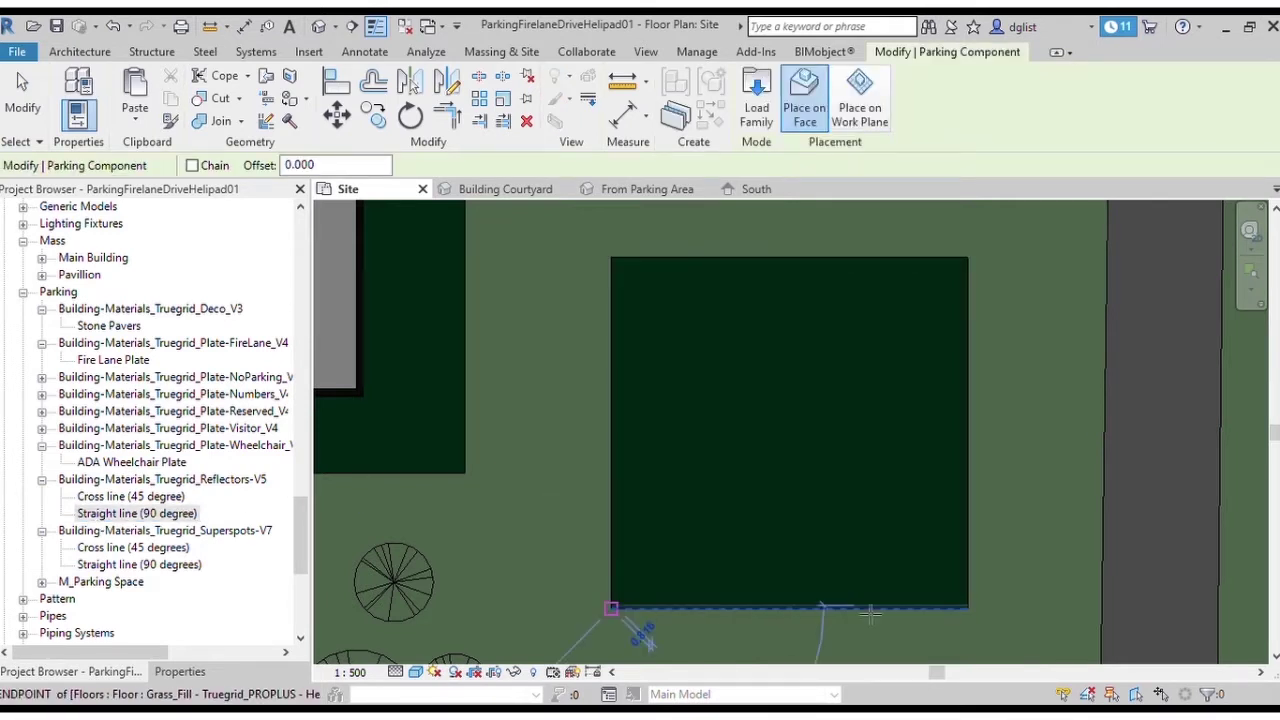
left_click(968, 607)
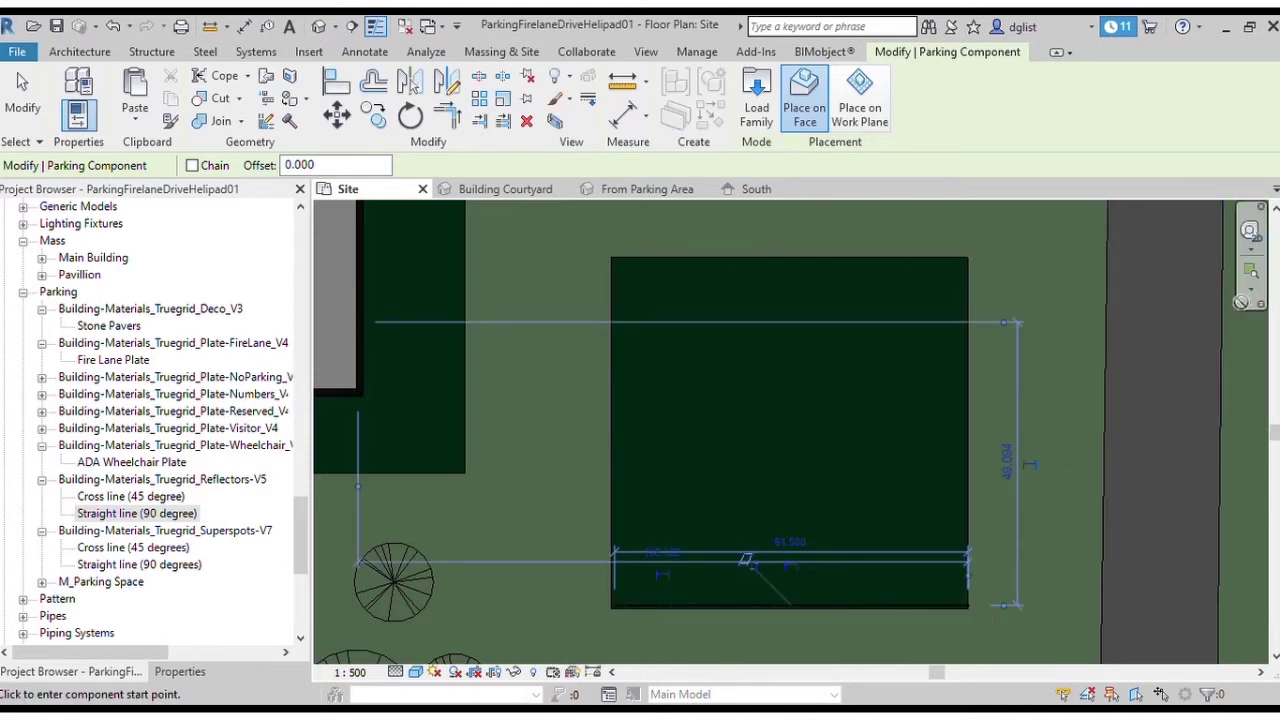
key("z")
key("r")
left_click_drag(777, 563, 759, 636)
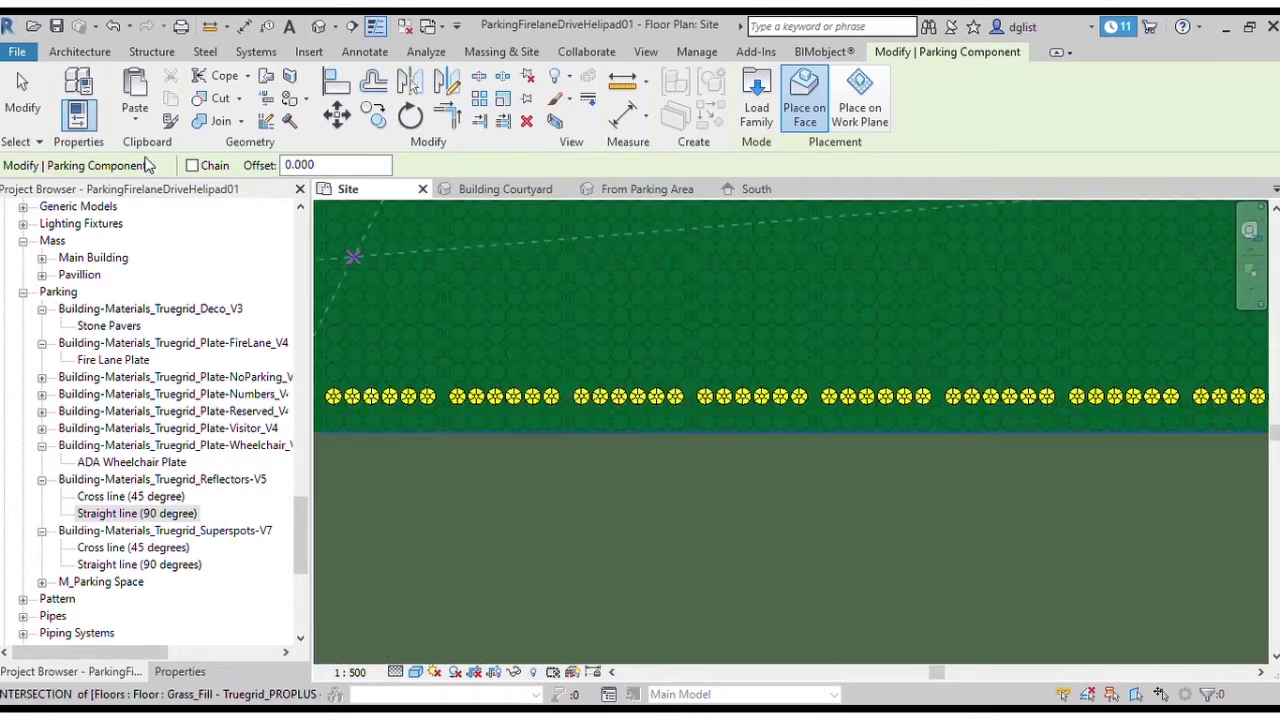
key("Escape")
key("Escape")
Step: Set the reflector row's Reflectors' Color to Plastic_transparent - Truegrid - Red
left_click(494, 396)
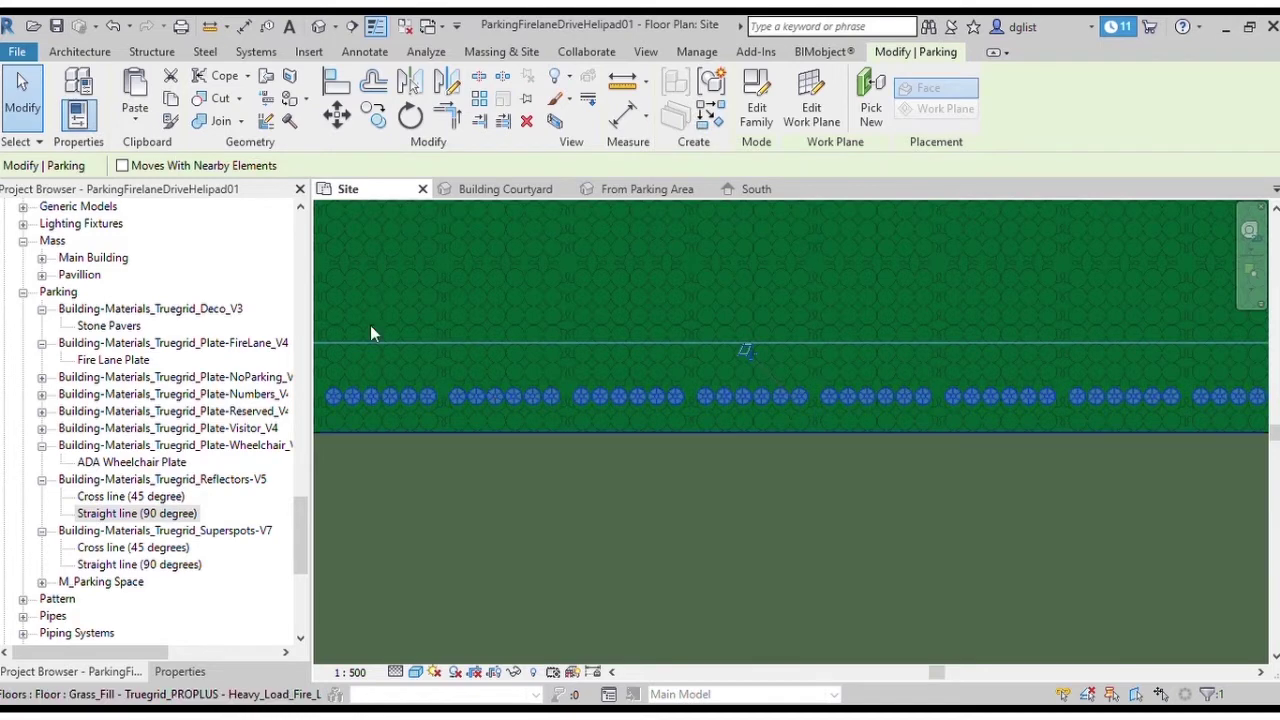
left_click(180, 671)
left_click(267, 538)
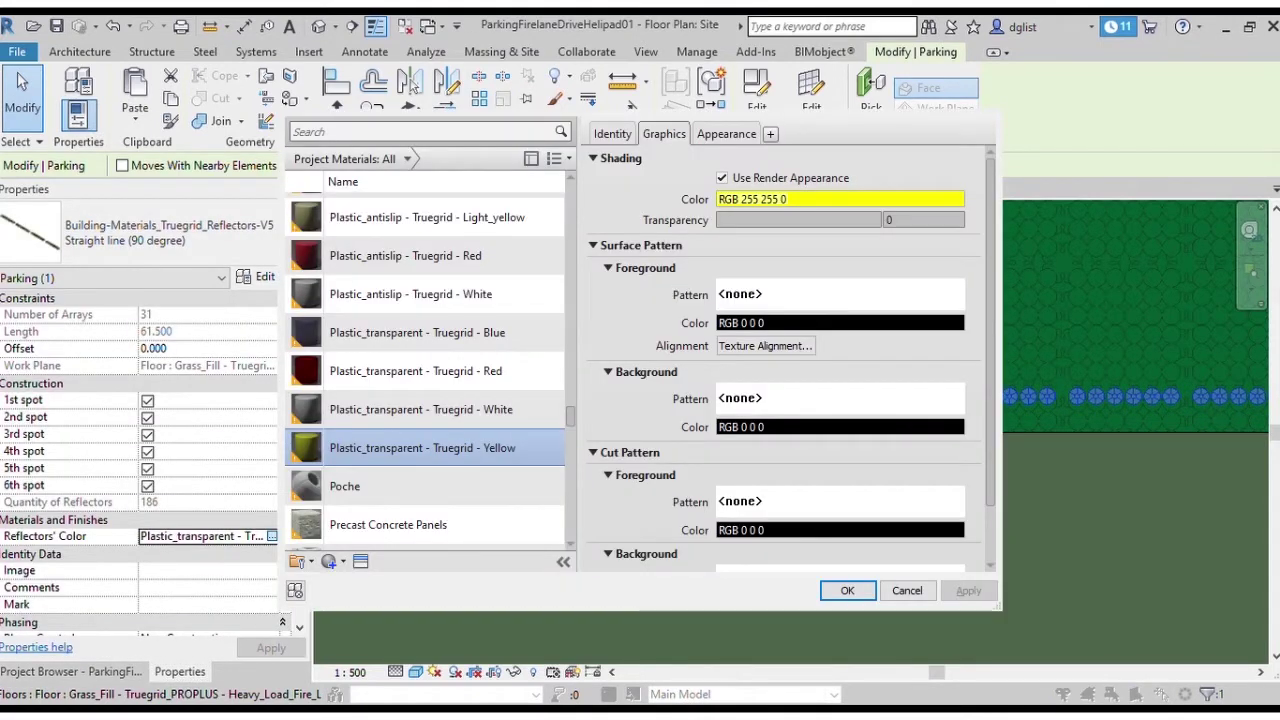
left_click(415, 371)
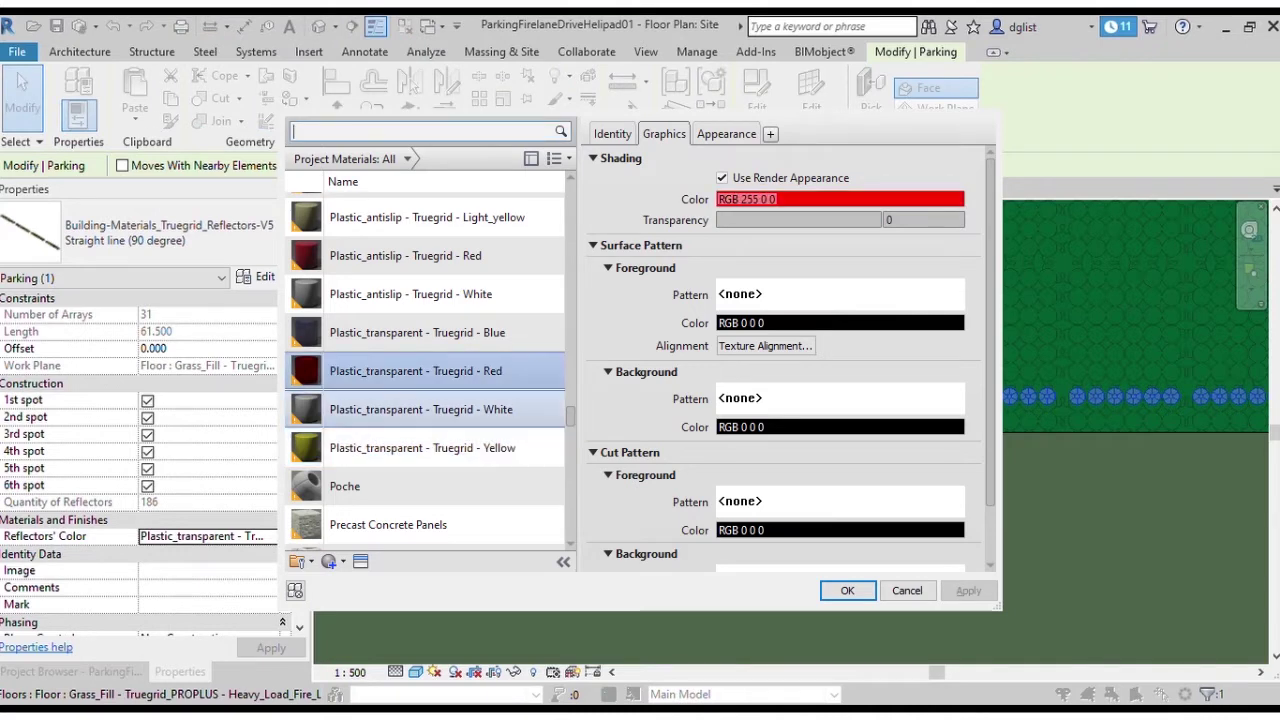
left_click(930, 591)
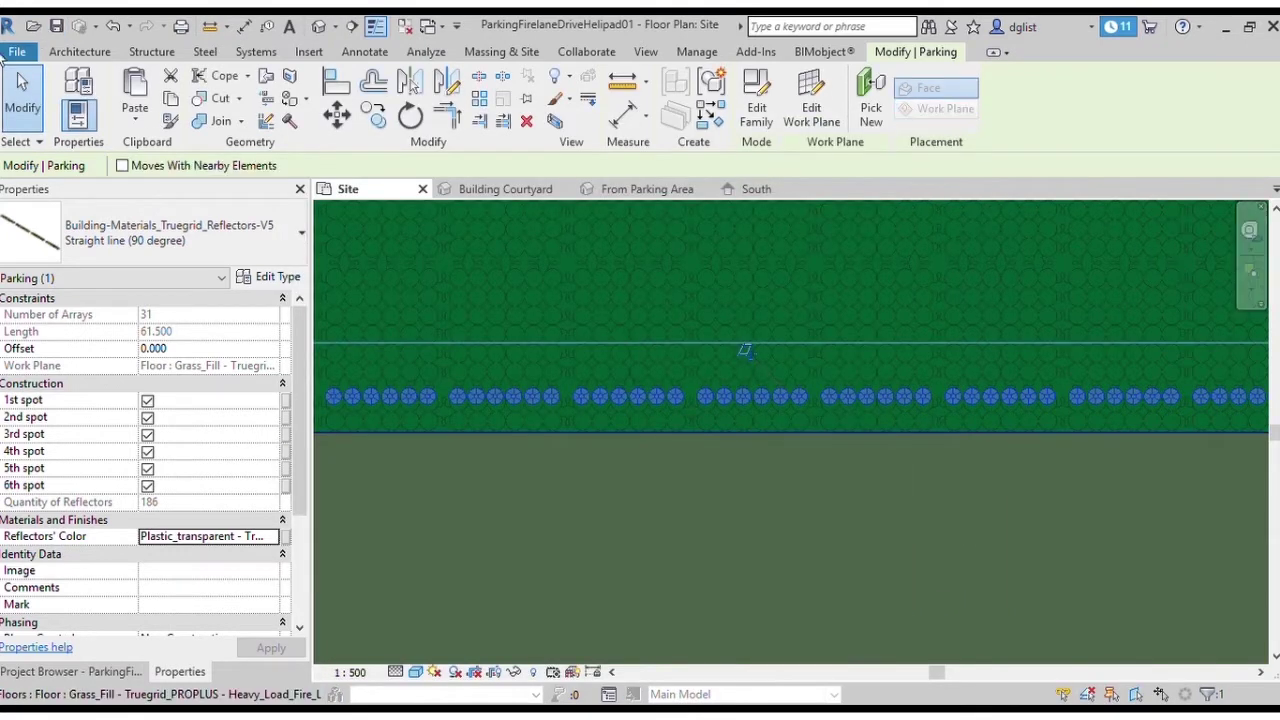
key("Escape")
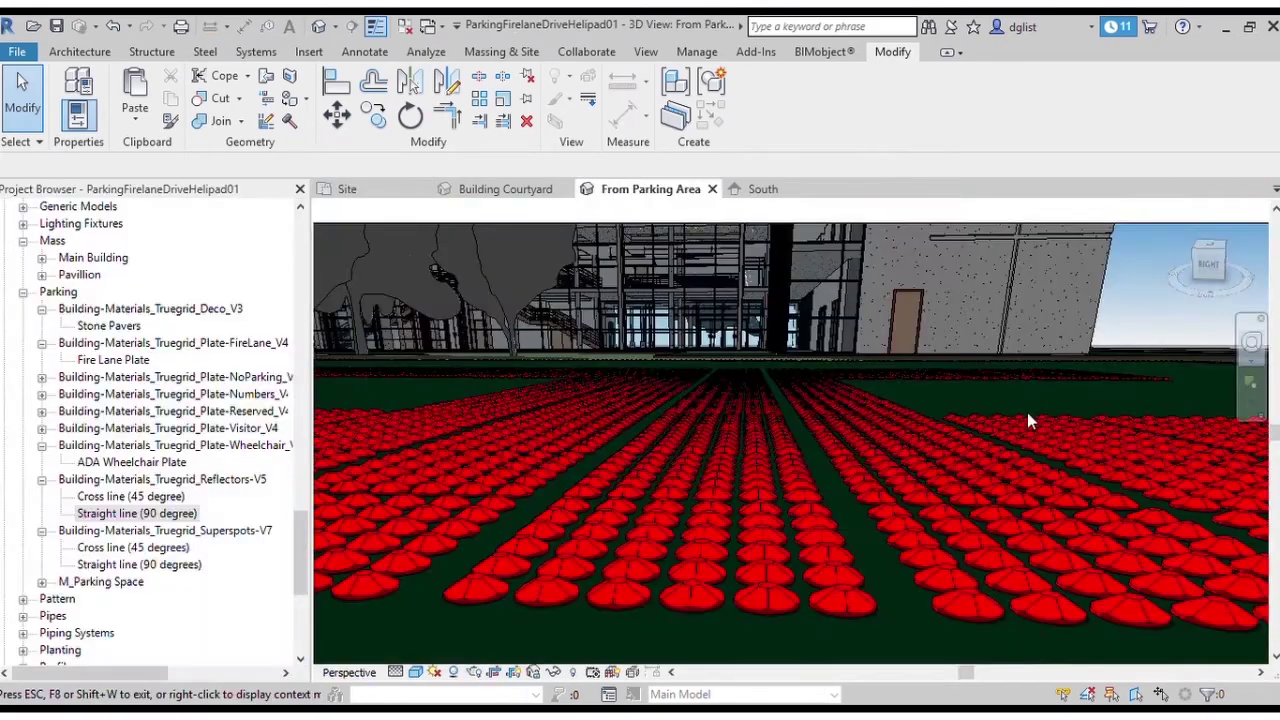
Step: Inspect the red reflector field and helipad H in the From Parking Area 3D view, then zoom in on the H in the Site plan
key("shift+w")
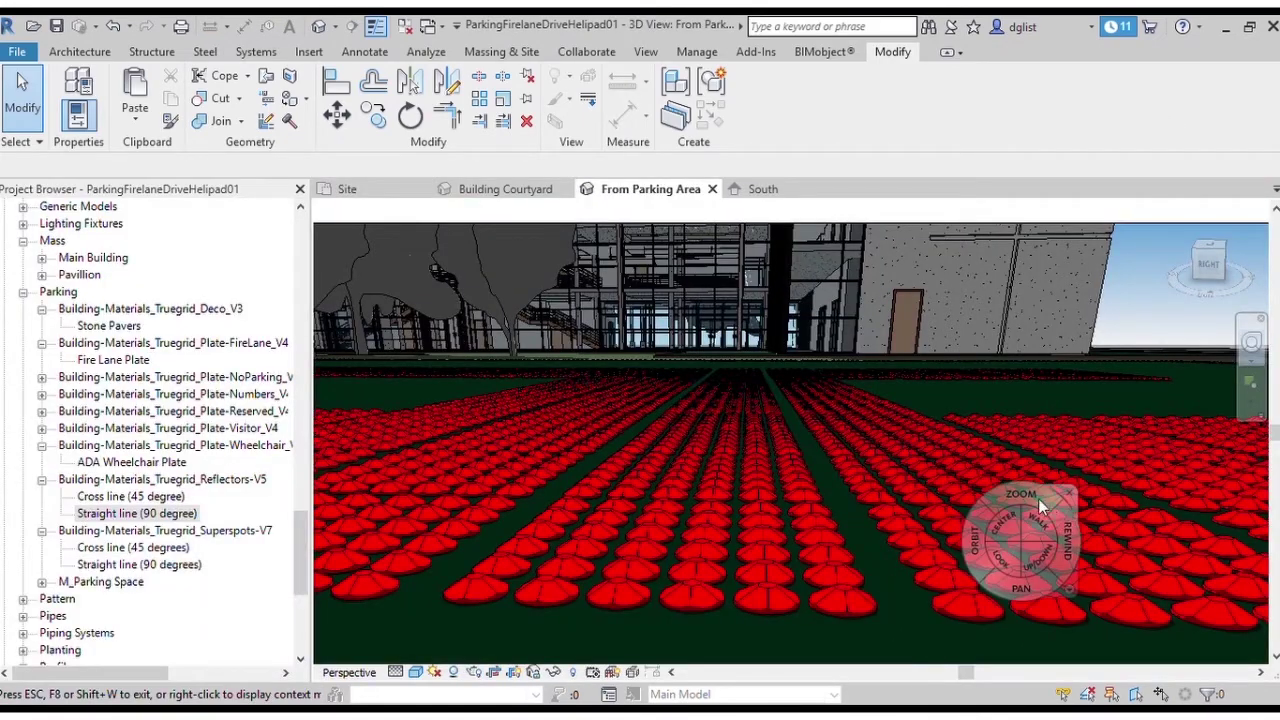
mouse_move(1038, 498)
left_mouse_down()
mouse_move(1040, 606)
mouse_move(1003, 638)
mouse_move(1051, 598)
mouse_move(1216, 620)
mouse_move(1235, 675)
mouse_move(1120, 640)
mouse_move(1080, 605)
left_mouse_up()
left_click_drag(1097, 559, 1128, 662)
left_click(355, 190)
scroll(504, 457, "up", 4)
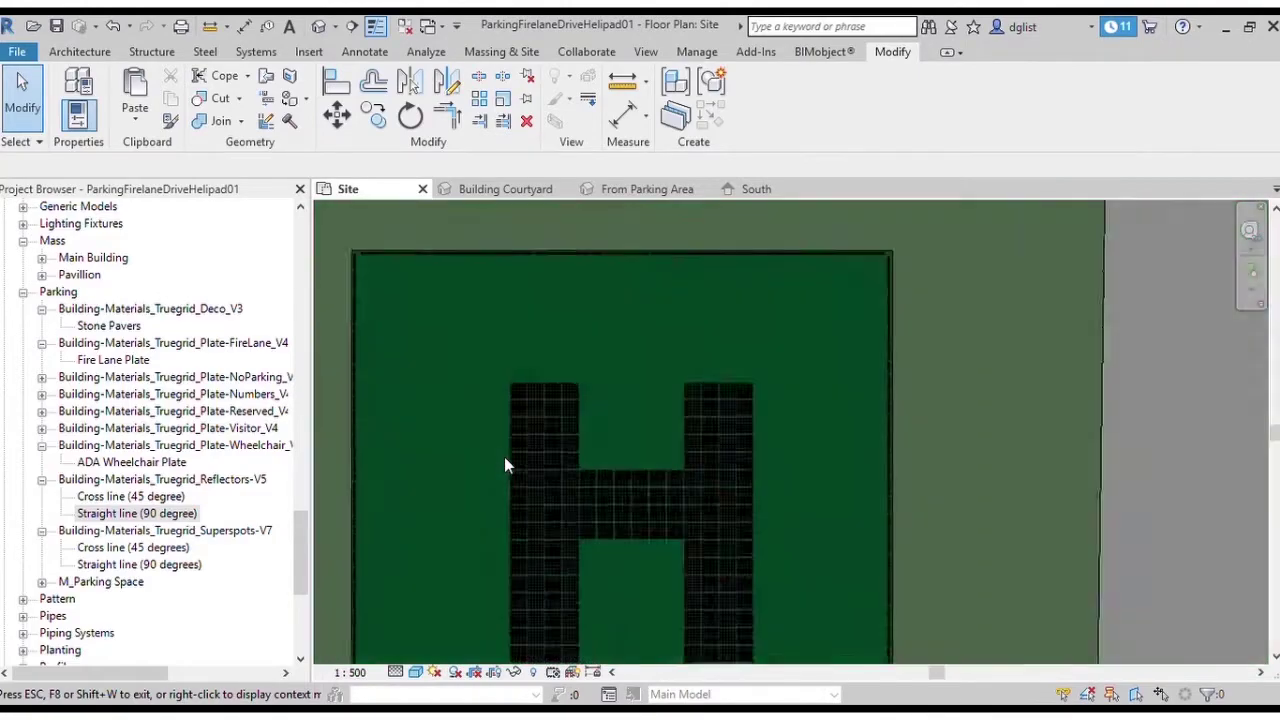
Step: Zoom out of the Site plan to bring the green fire-lane paving into view
scroll(504, 457, "down", 3)
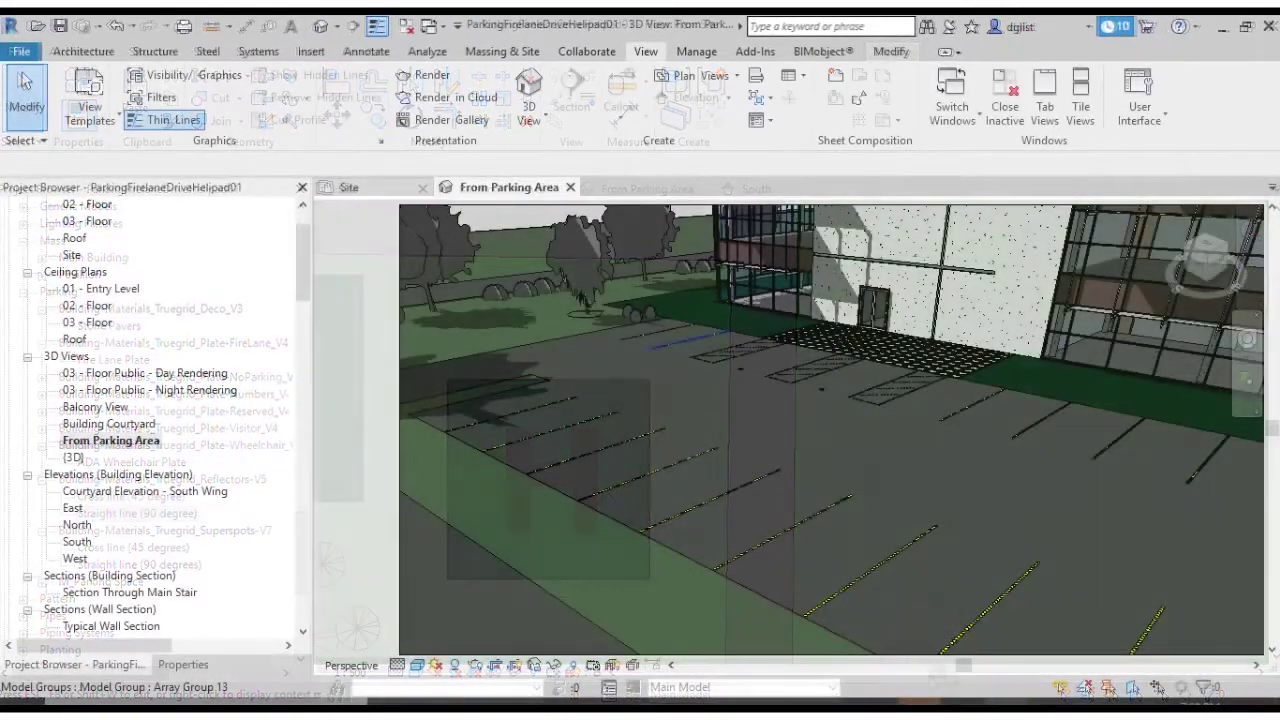